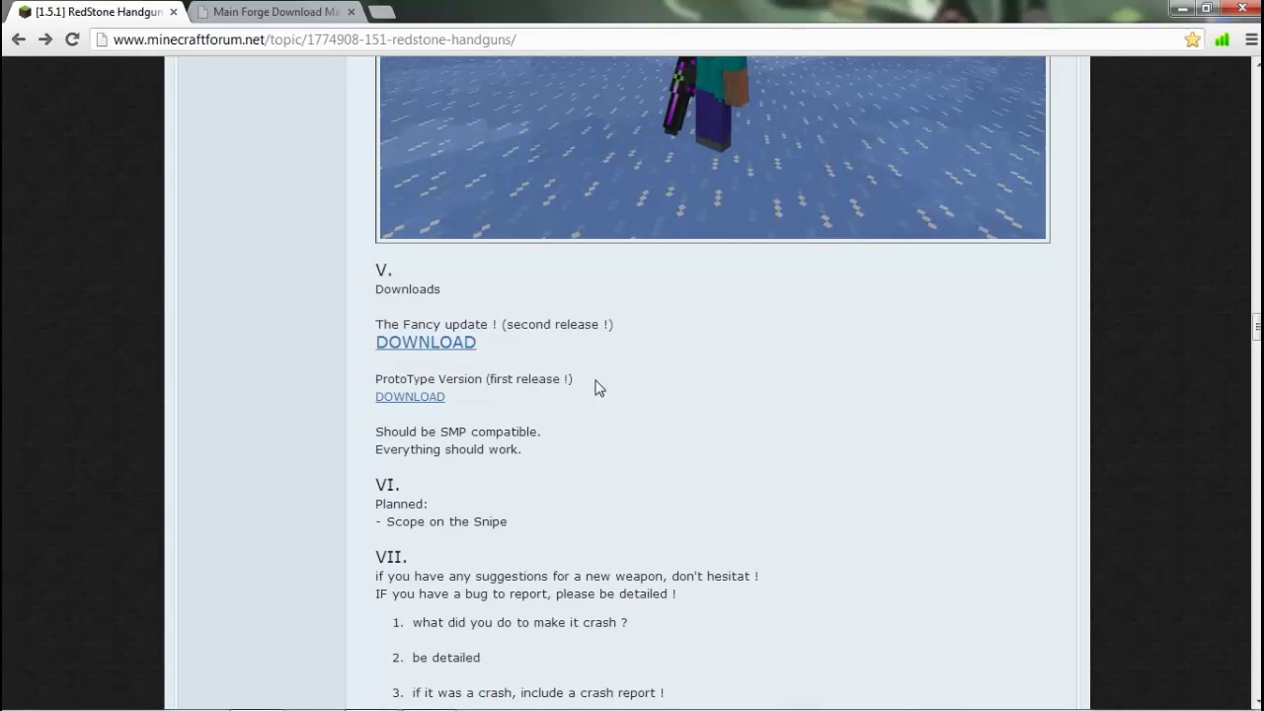
Download Redstone HandGuns v2.0.zip from the second release link, skipping the adf.ly advert and starting the MediaFire download
scroll(599, 388, "down", 1)
left_click_drag(559, 288, 384, 287)
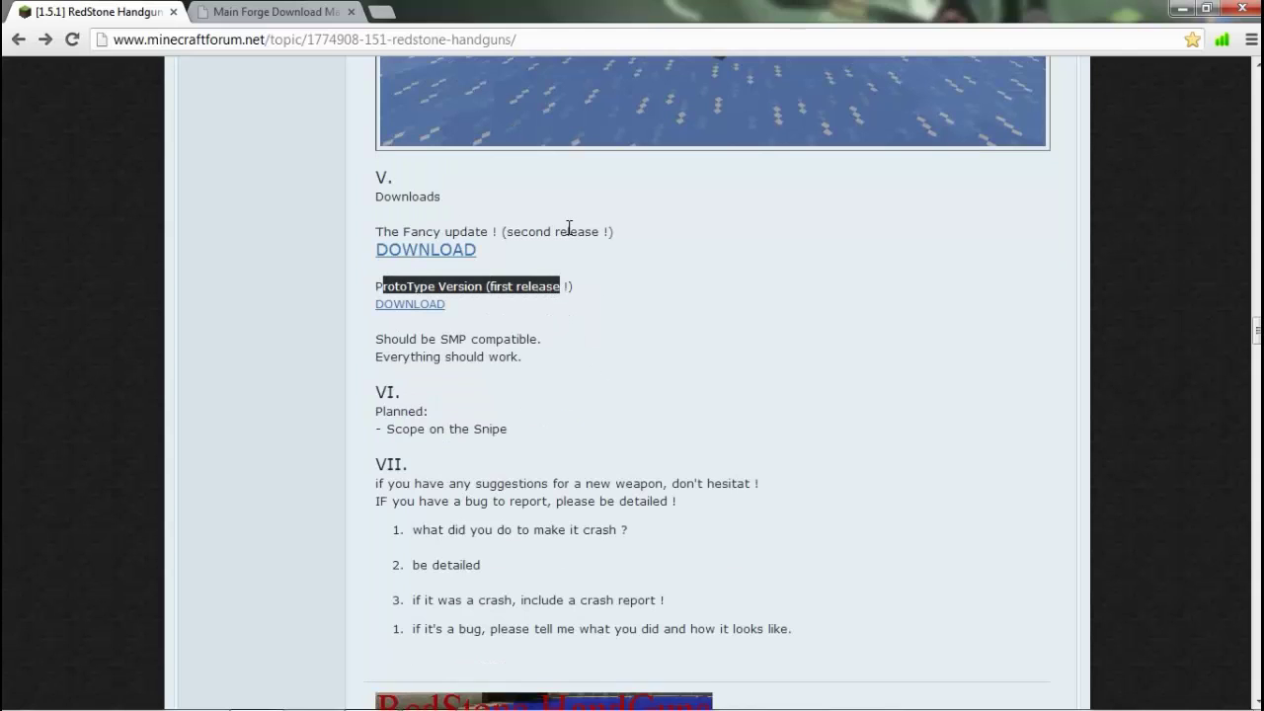
left_click_drag(568, 231, 418, 234)
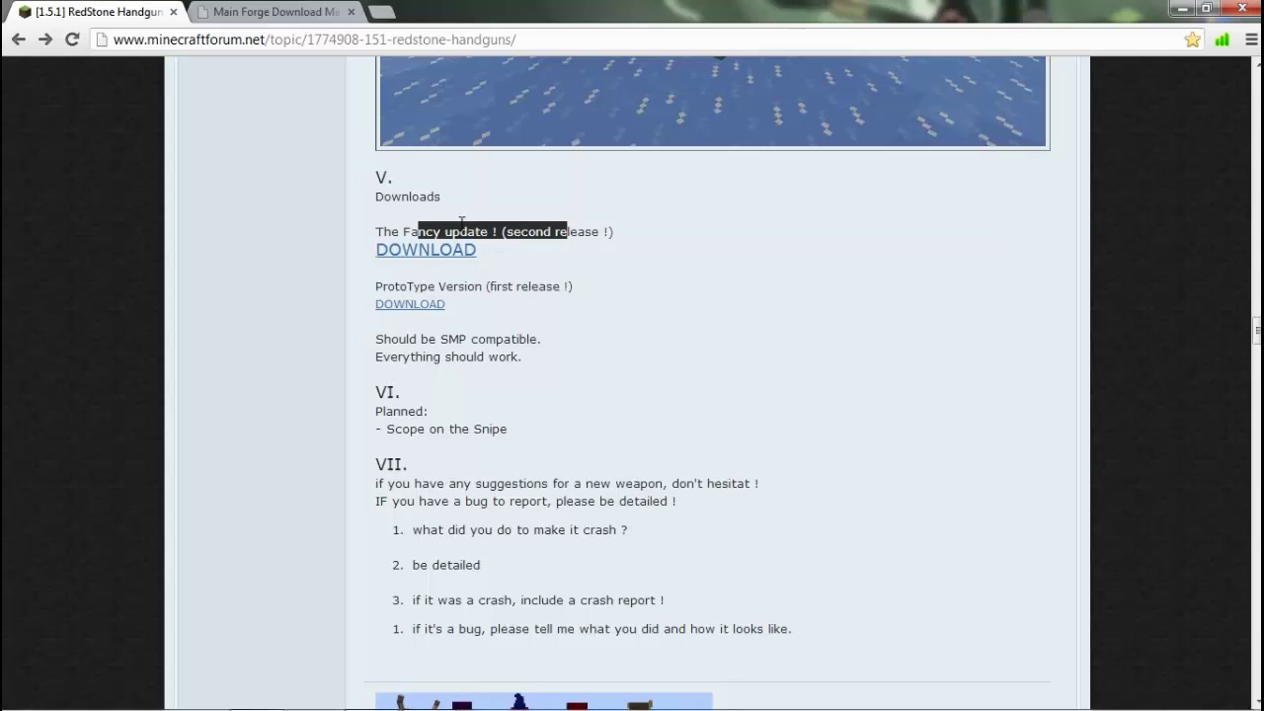
left_click(438, 253)
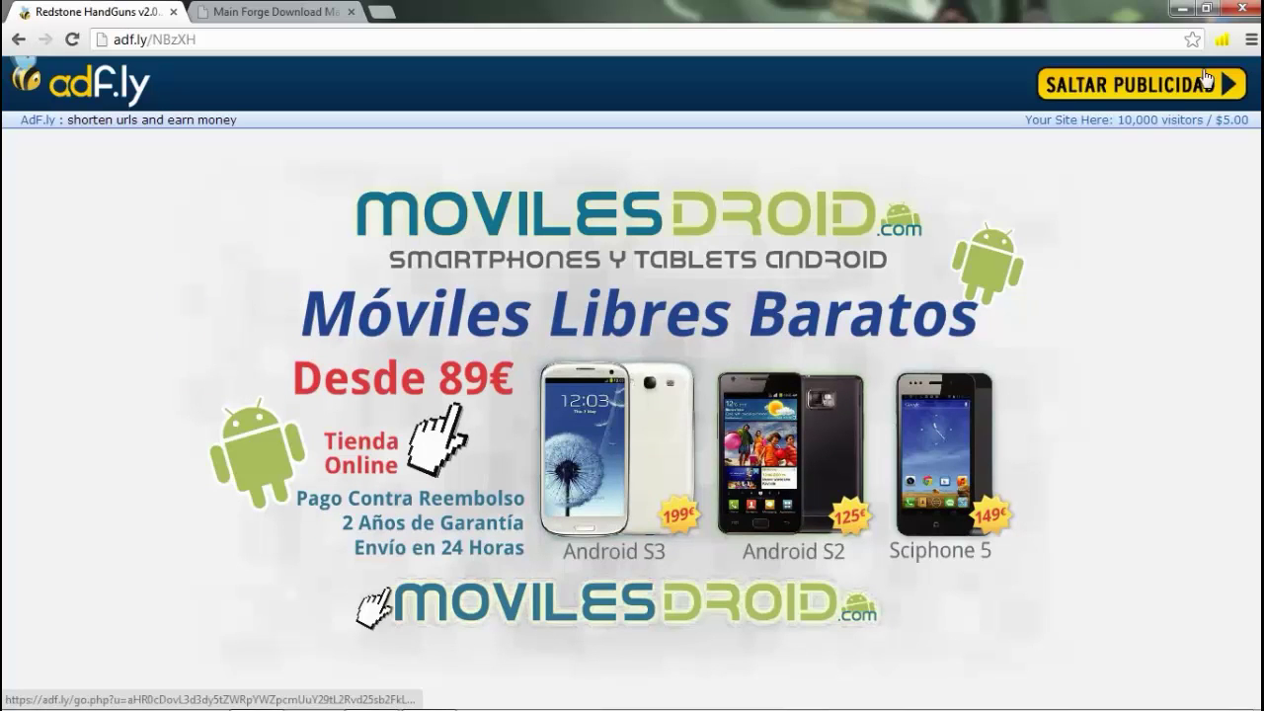
left_click(1205, 79)
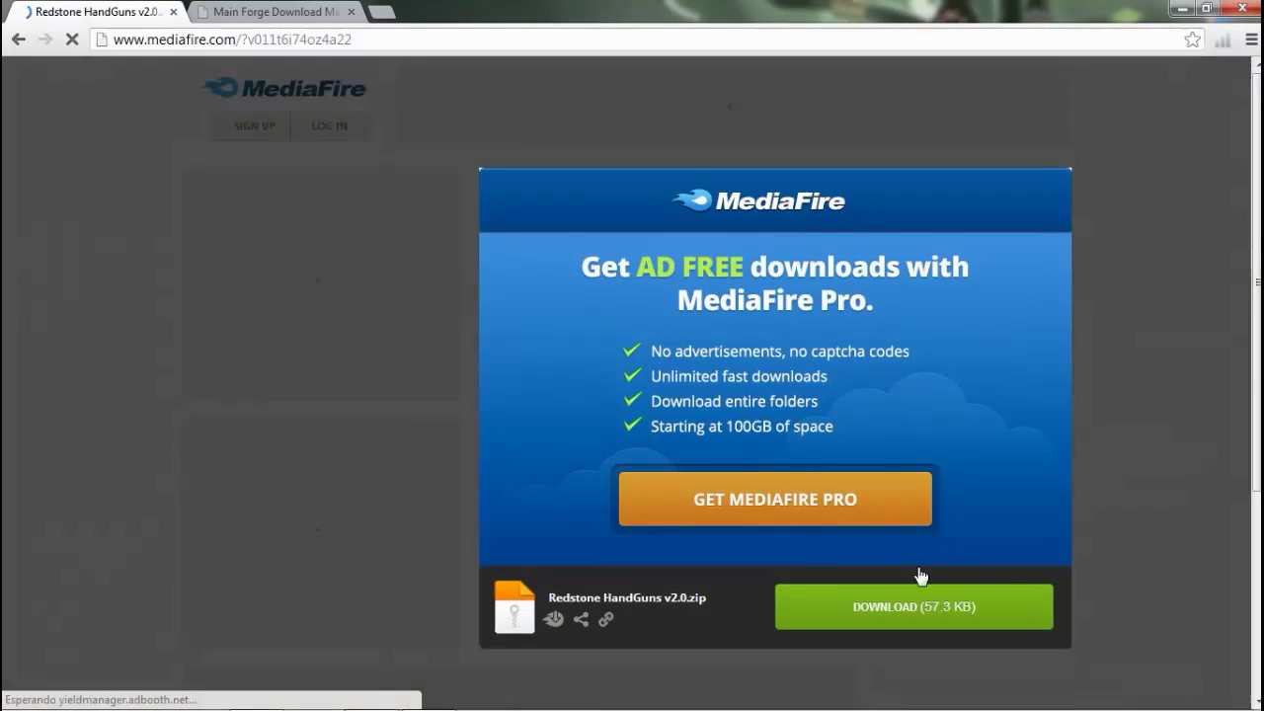
left_click(920, 593)
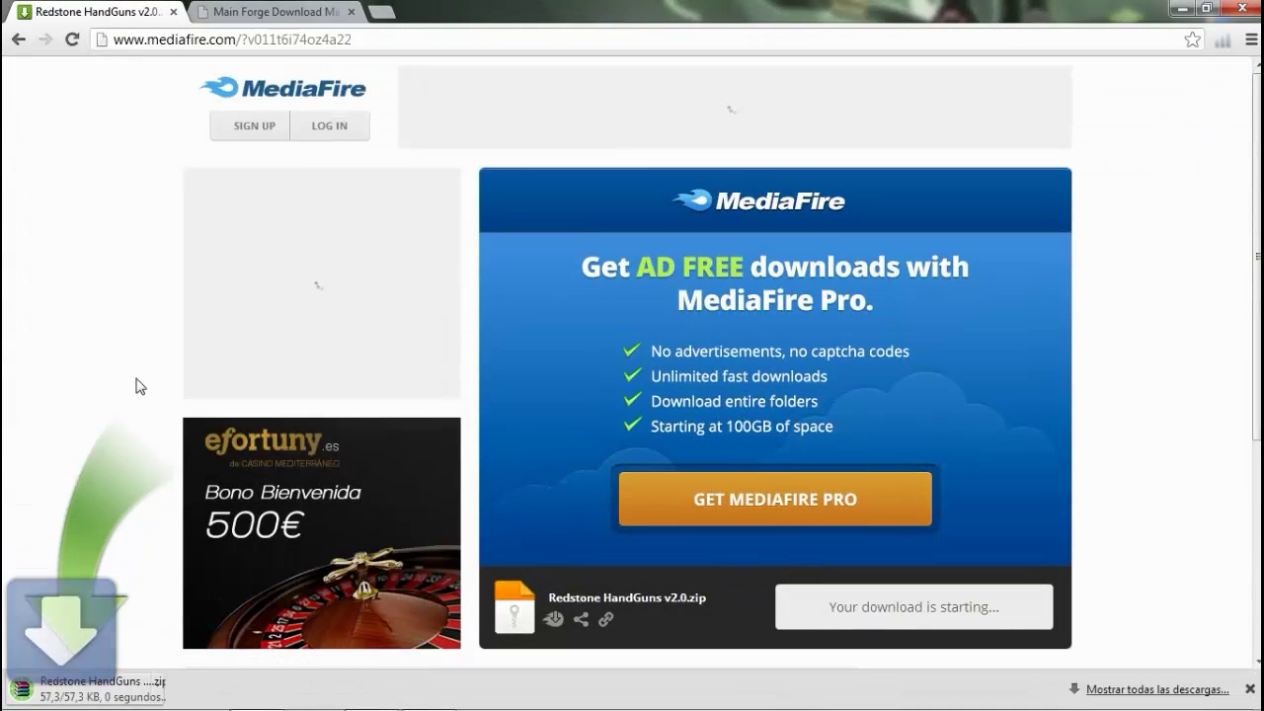
Download the Universal build of Forge 7.7.1 for Minecraft 1.5.1 through its direct link on the Forge forum
left_click(267, 11)
scroll(315, 111, "down", 7)
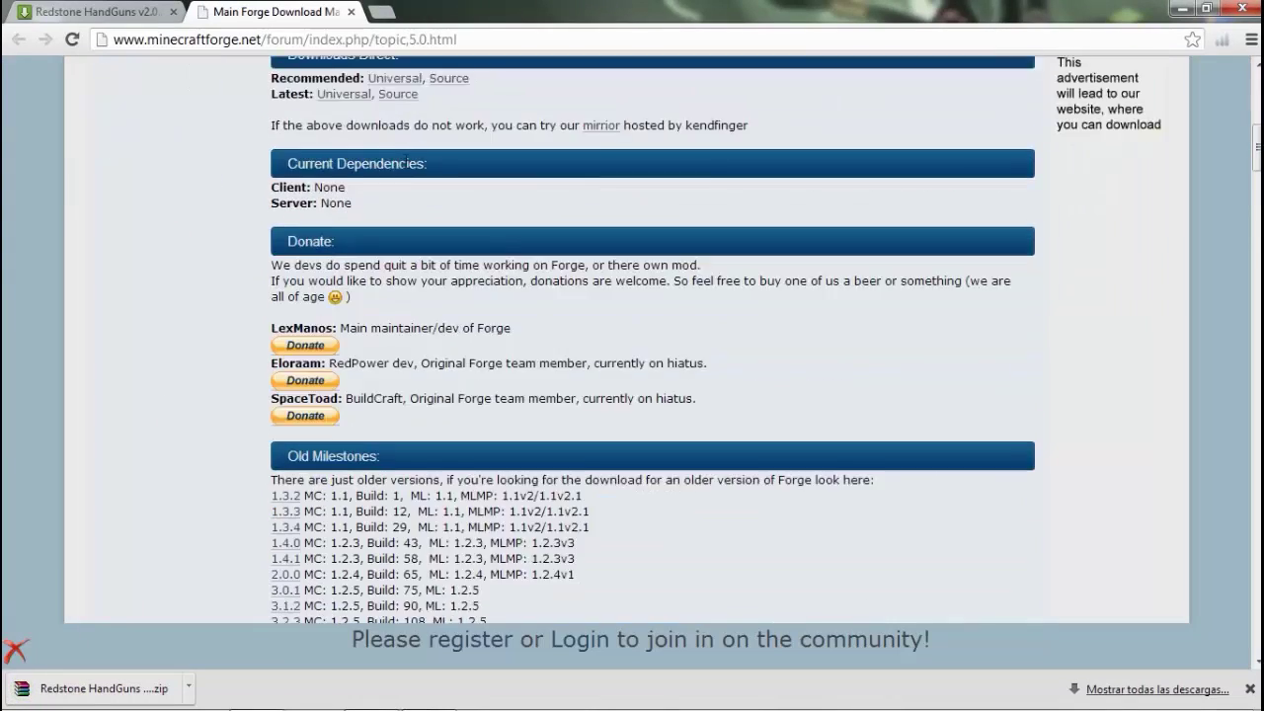
scroll(439, 212, "down", 5)
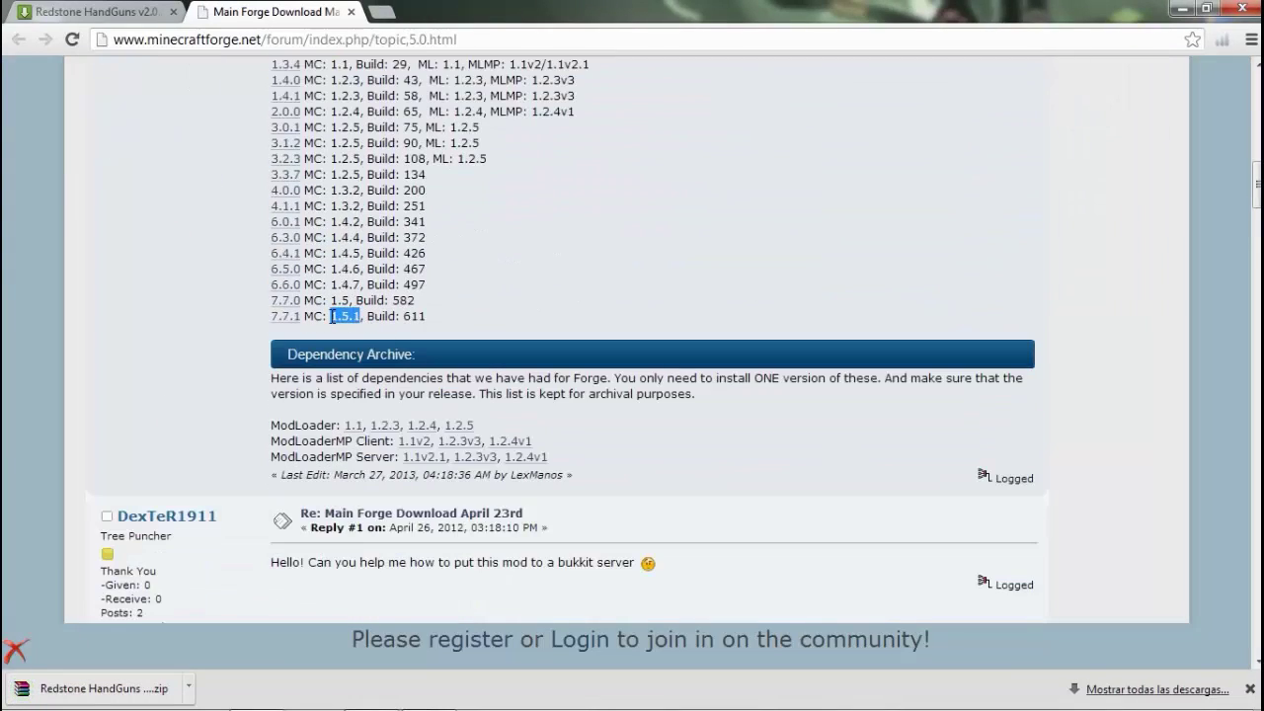
left_click(285, 316)
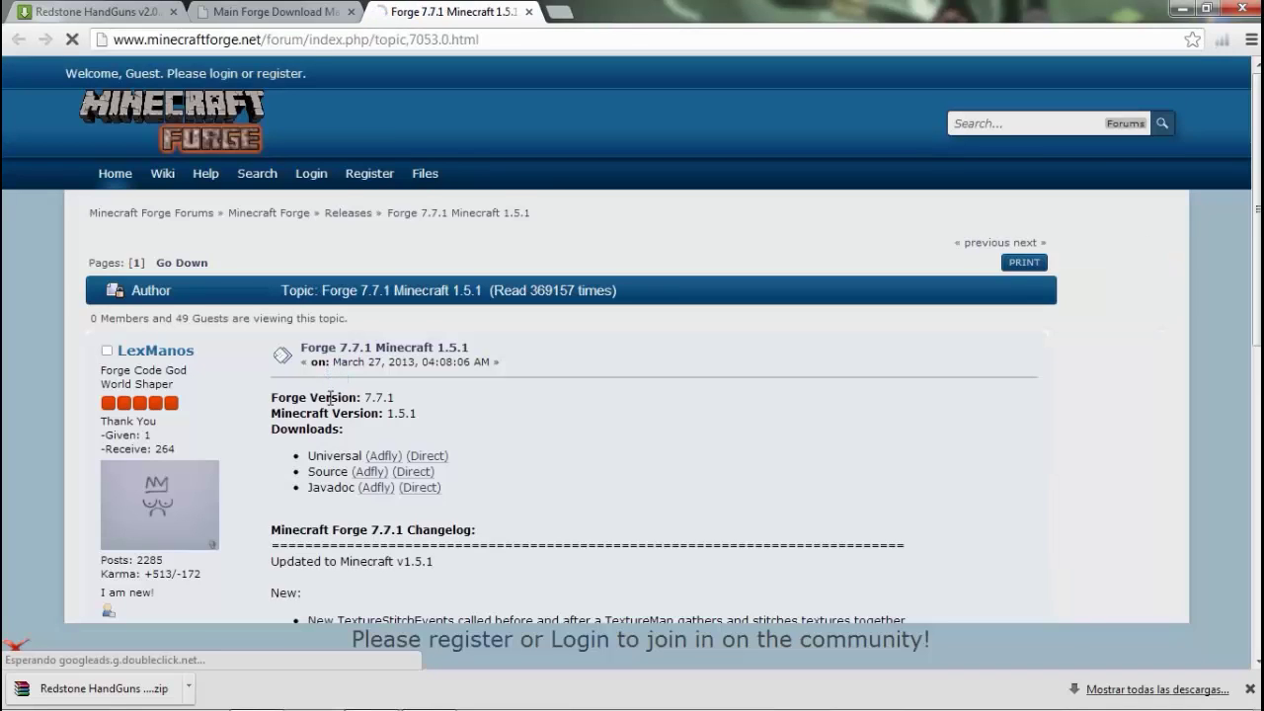
left_click_drag(327, 455, 351, 456)
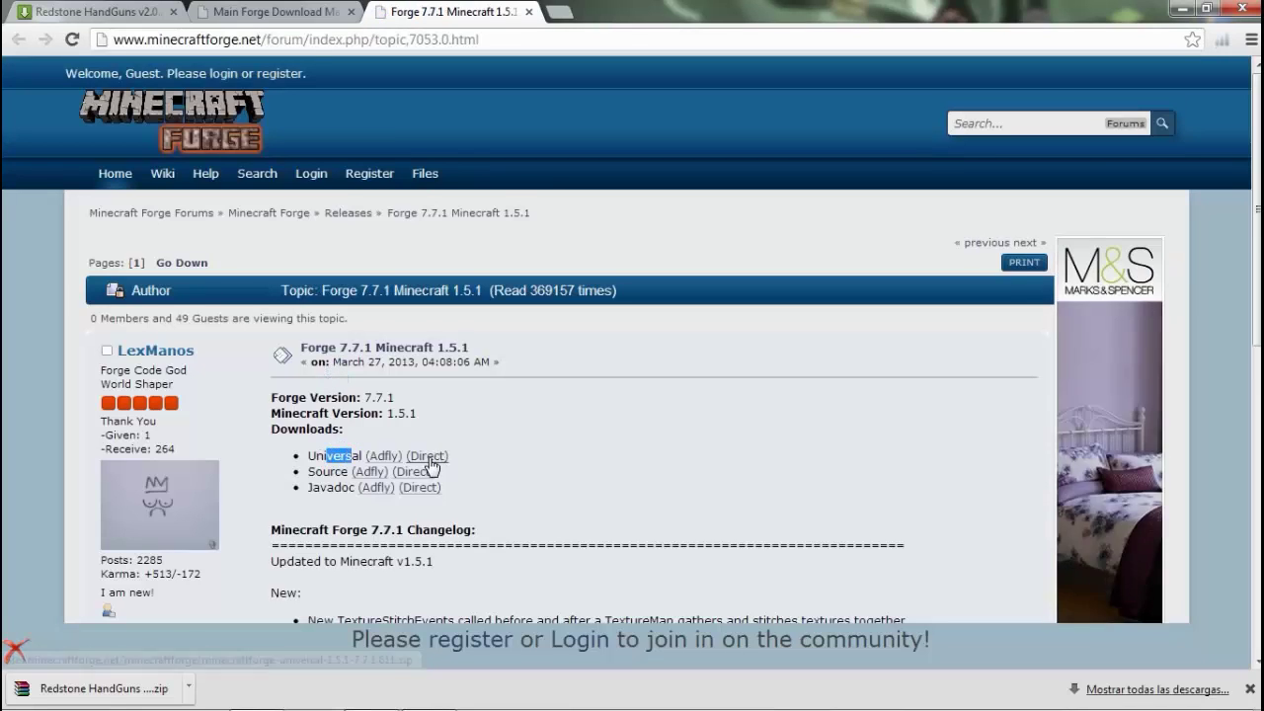
left_click(429, 459)
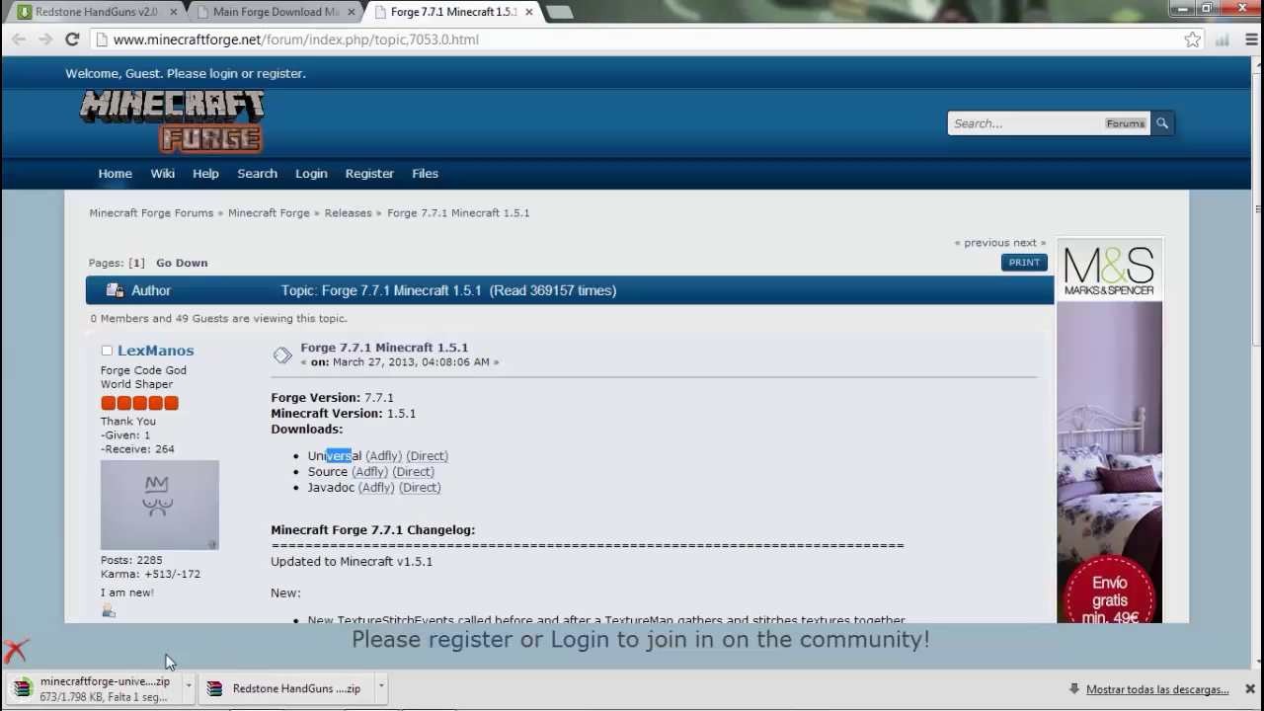
Copy the Redstone HandGuns and minecraftforge-universal zips from the browser's downloads list to the desktop, then minimize the browser
left_click(1157, 690)
left_click(1206, 8)
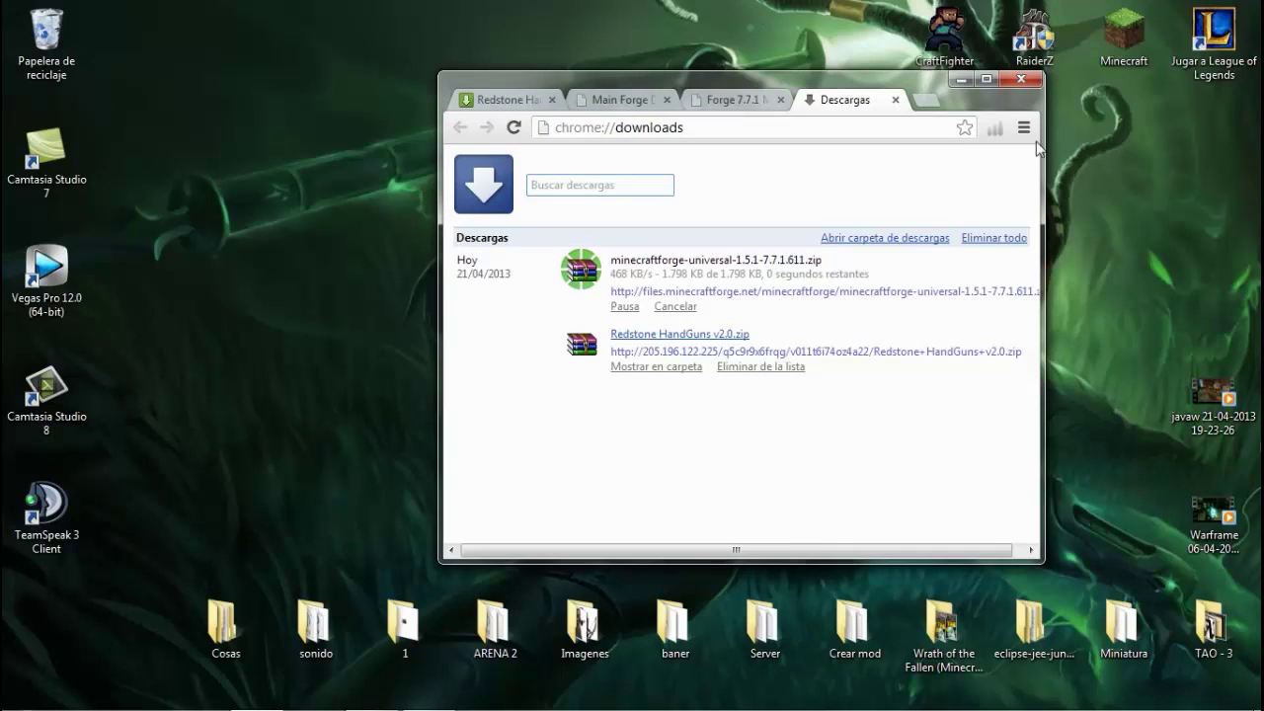
left_click_drag(643, 330, 124, 84)
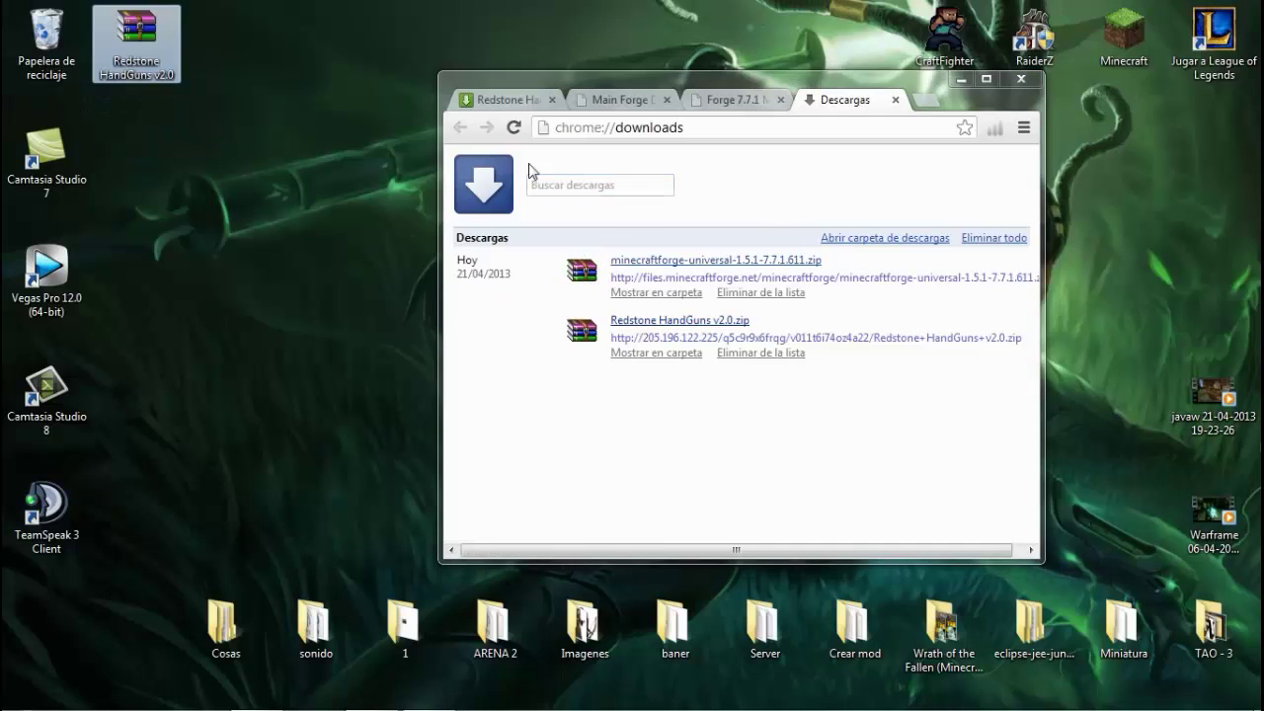
left_click_drag(633, 261, 137, 166)
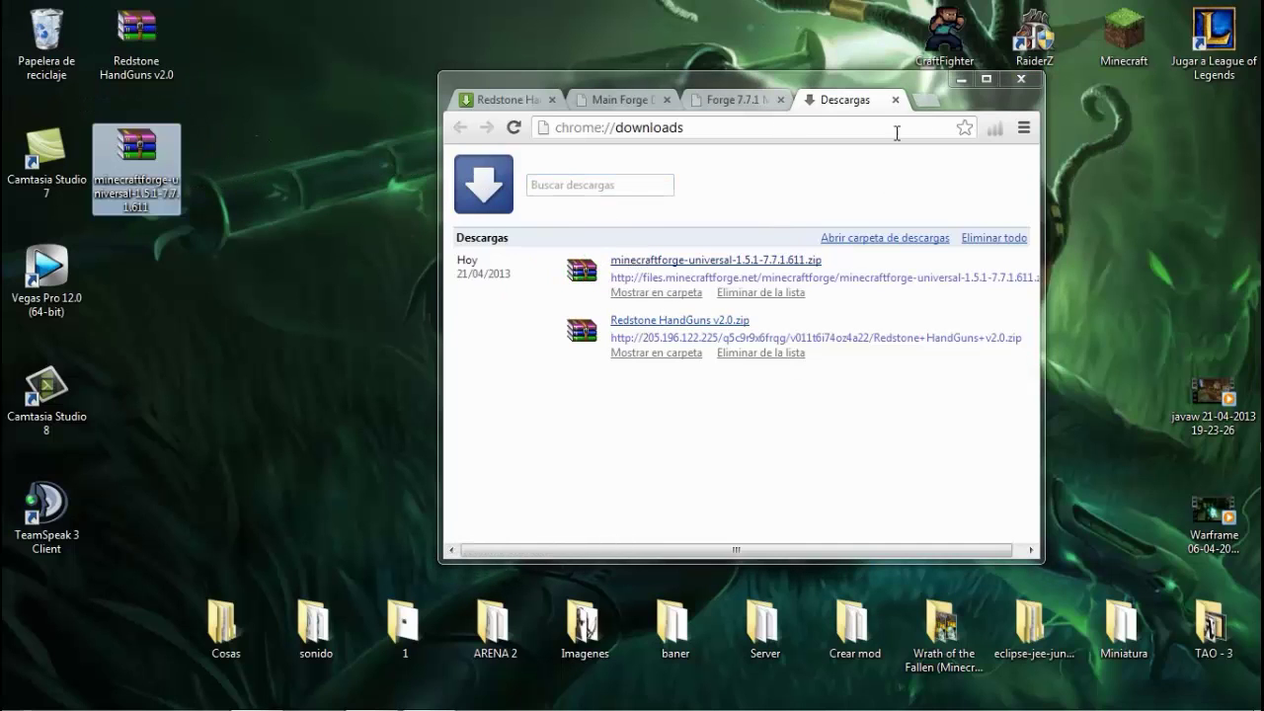
left_click(963, 78)
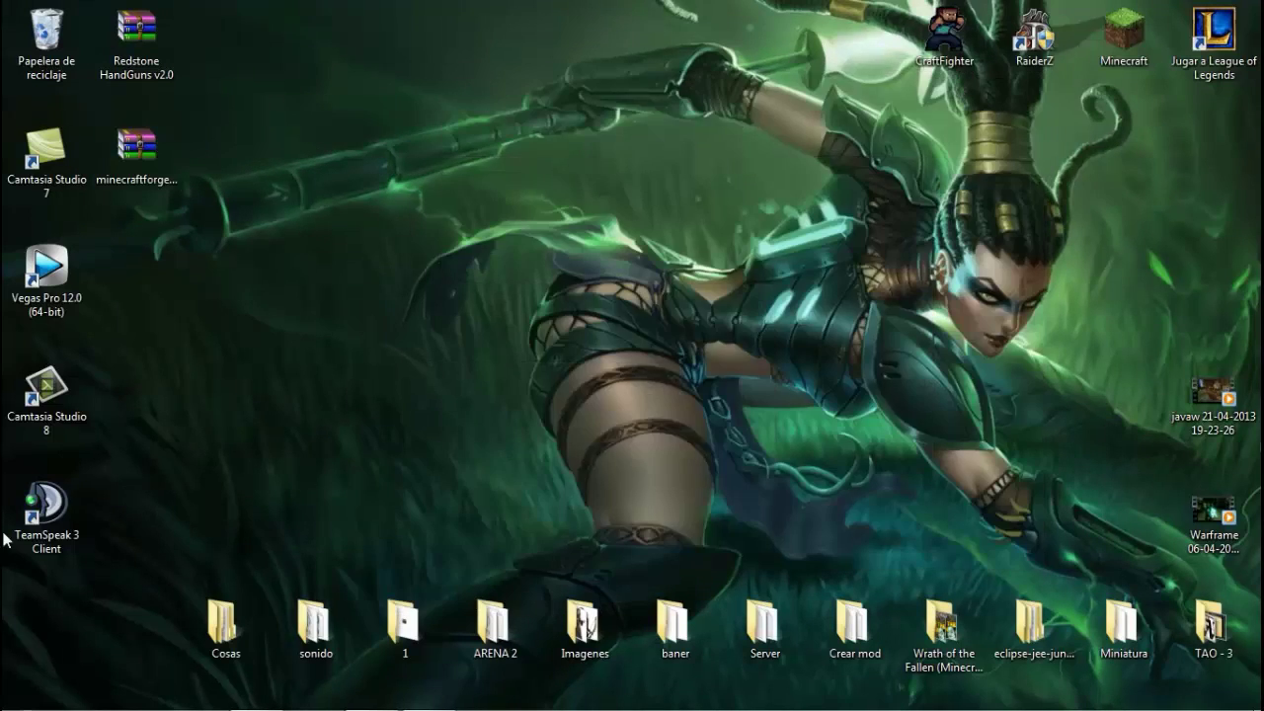
Go to %appdata% and open the bin folder inside .minecraft
left_click(25, 694)
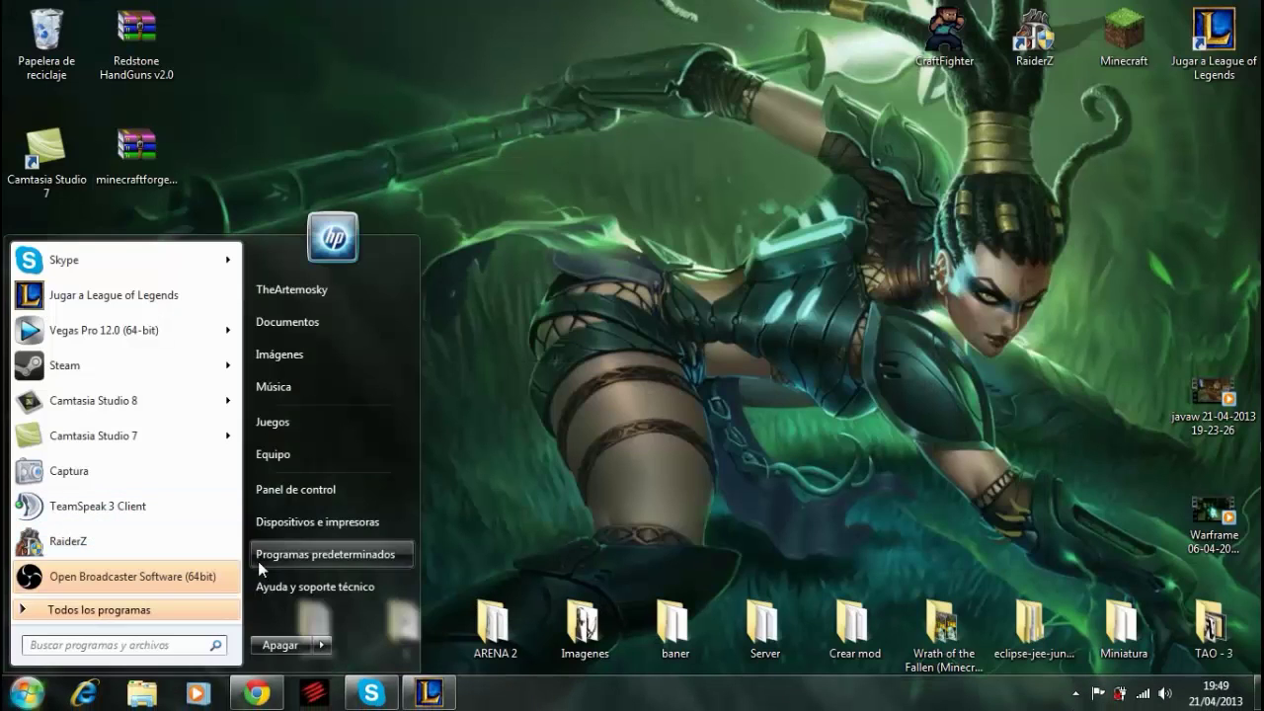
left_click(156, 647)
type("%appdata%")
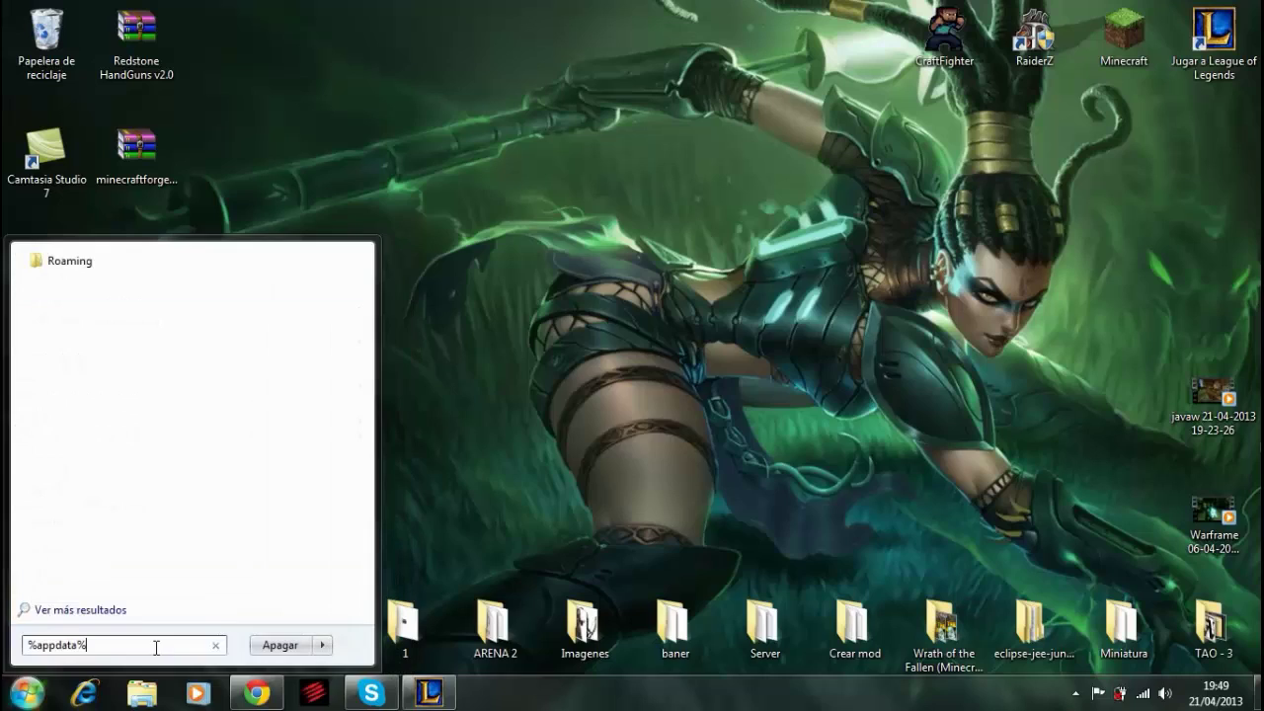
key("Return")
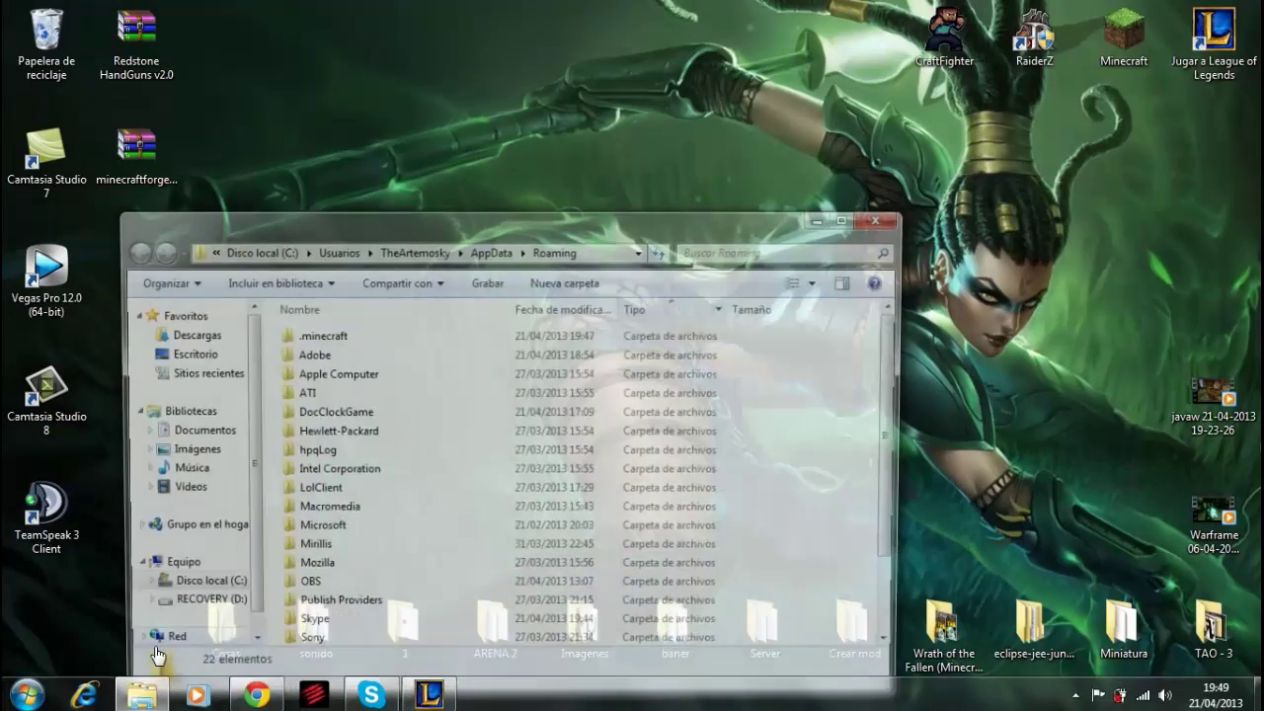
double_click(301, 332)
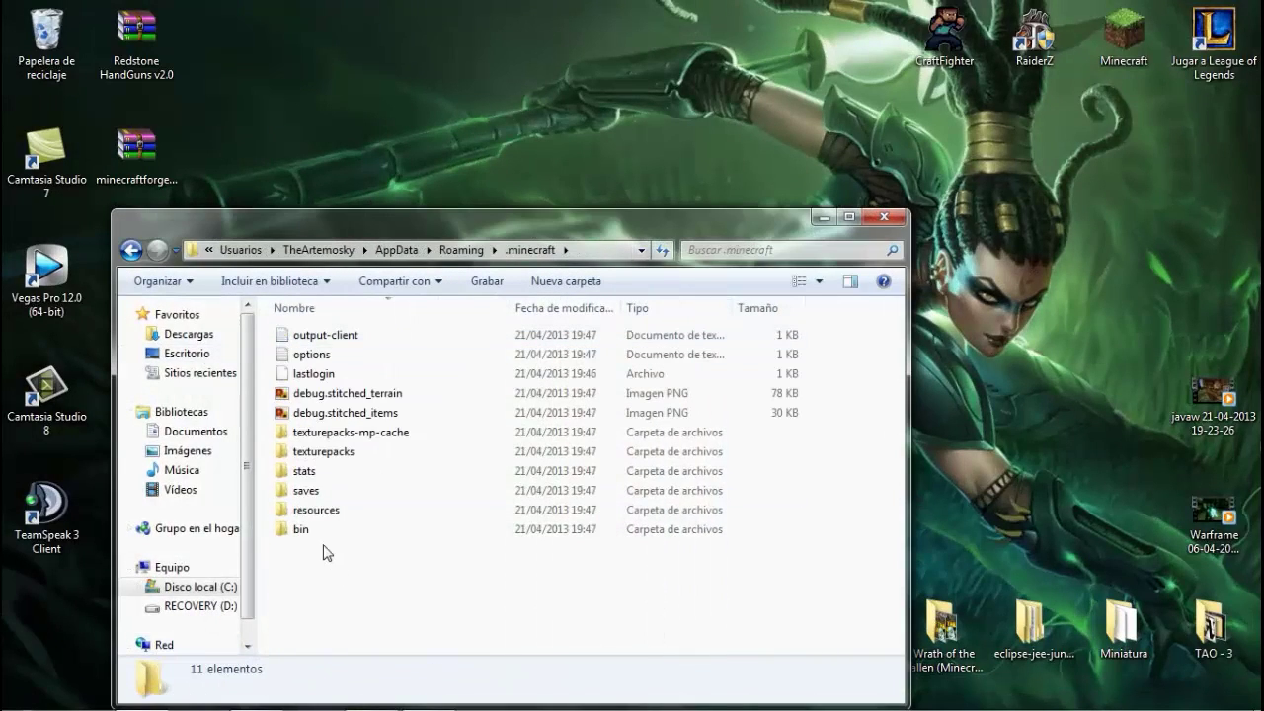
double_click(324, 532)
Open the minecraft jar with WinRAR archiver, minimize the folder window and snap the archive window to half the screen
left_click(359, 434)
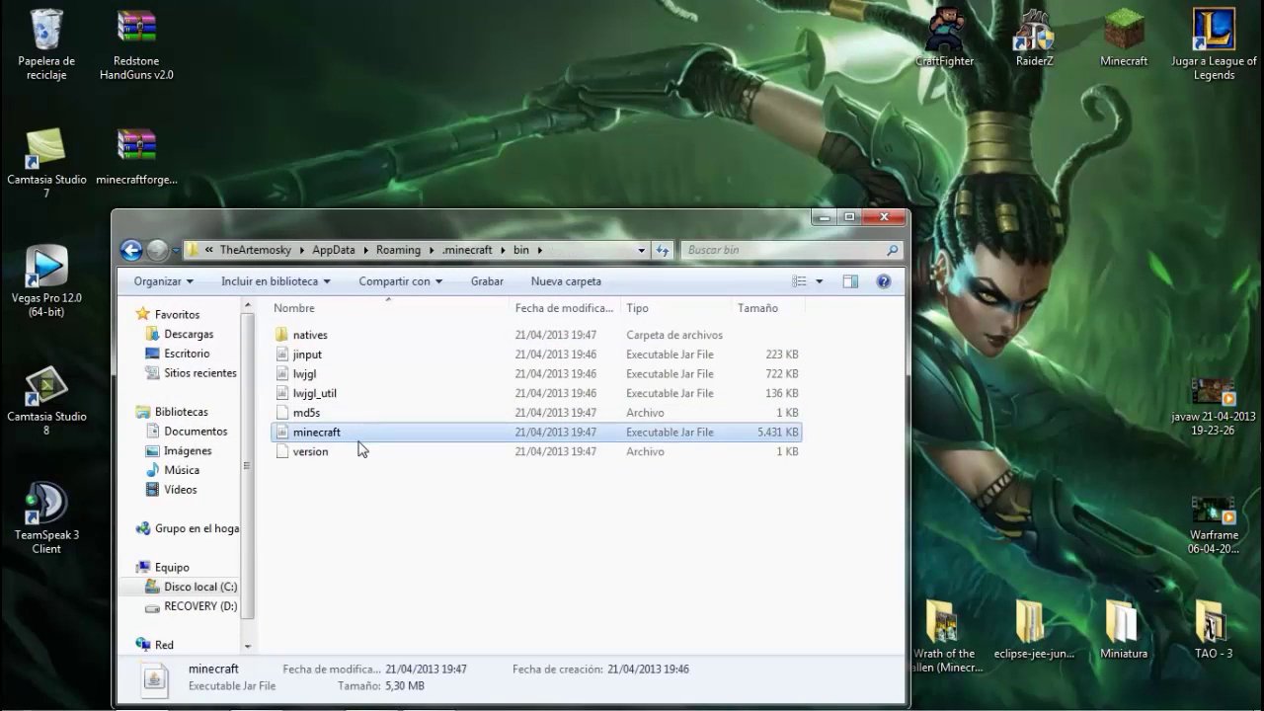
right_click(362, 444)
mouse_move(501, 148)
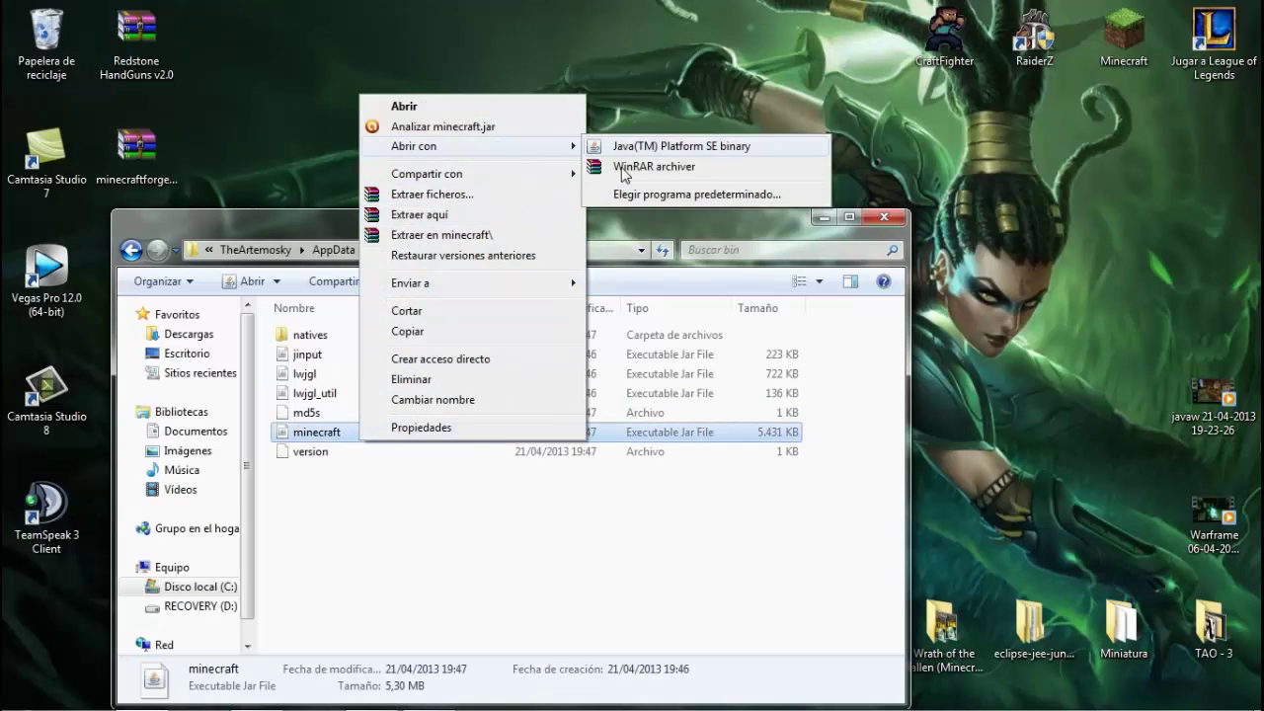
left_click(628, 178)
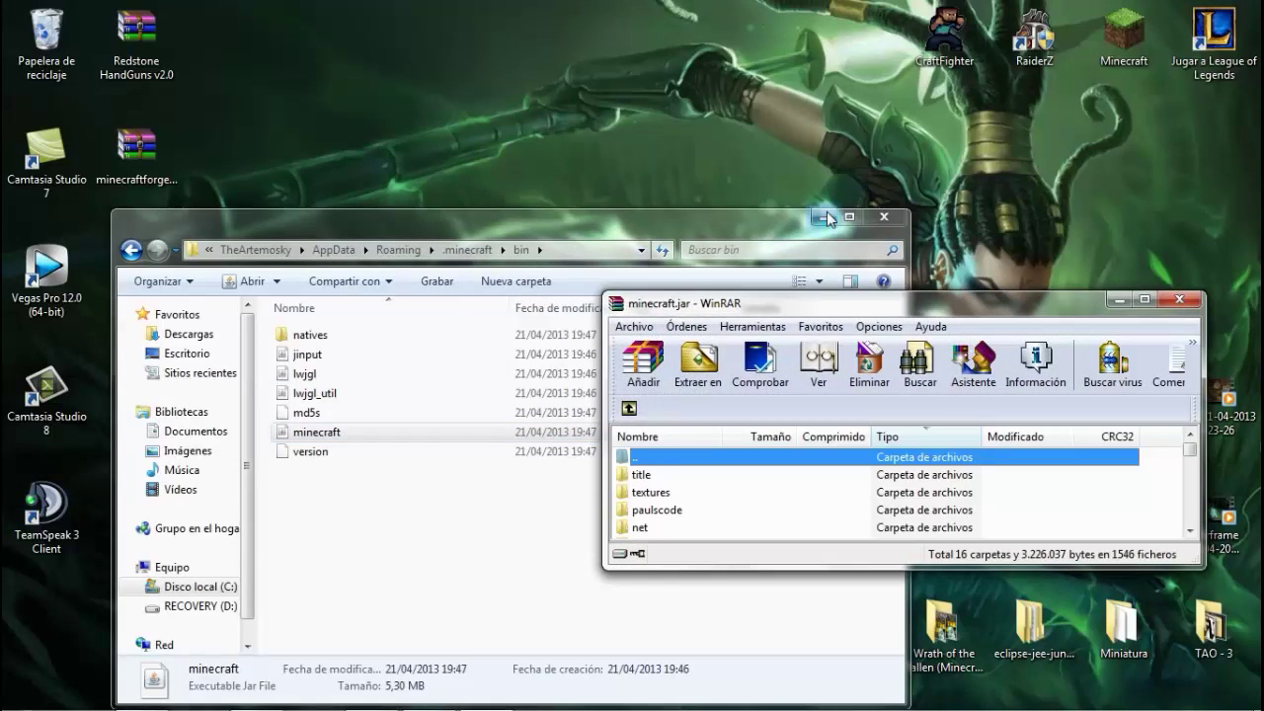
left_click(822, 216)
left_click_drag(842, 306, 1263, 217)
Delete the META-INF folder from minecraft.jar and confirm the deletion
left_click(731, 290)
left_click(903, 74)
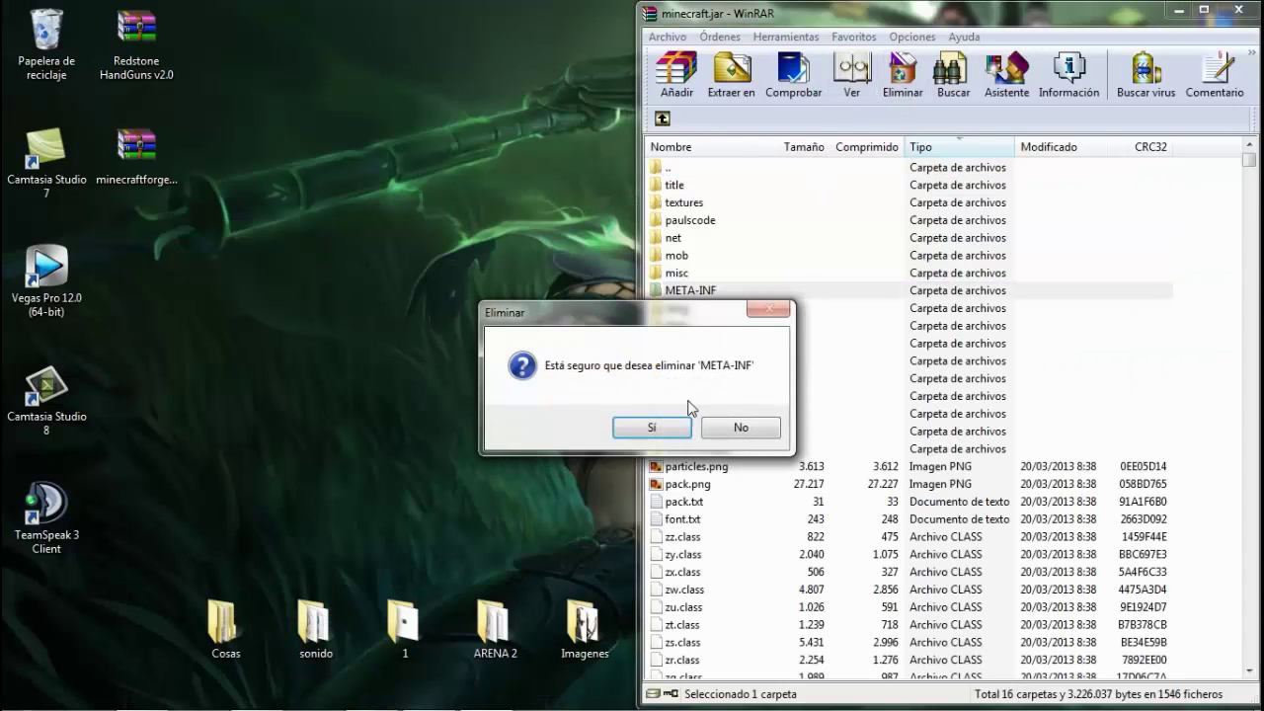
left_click(643, 423)
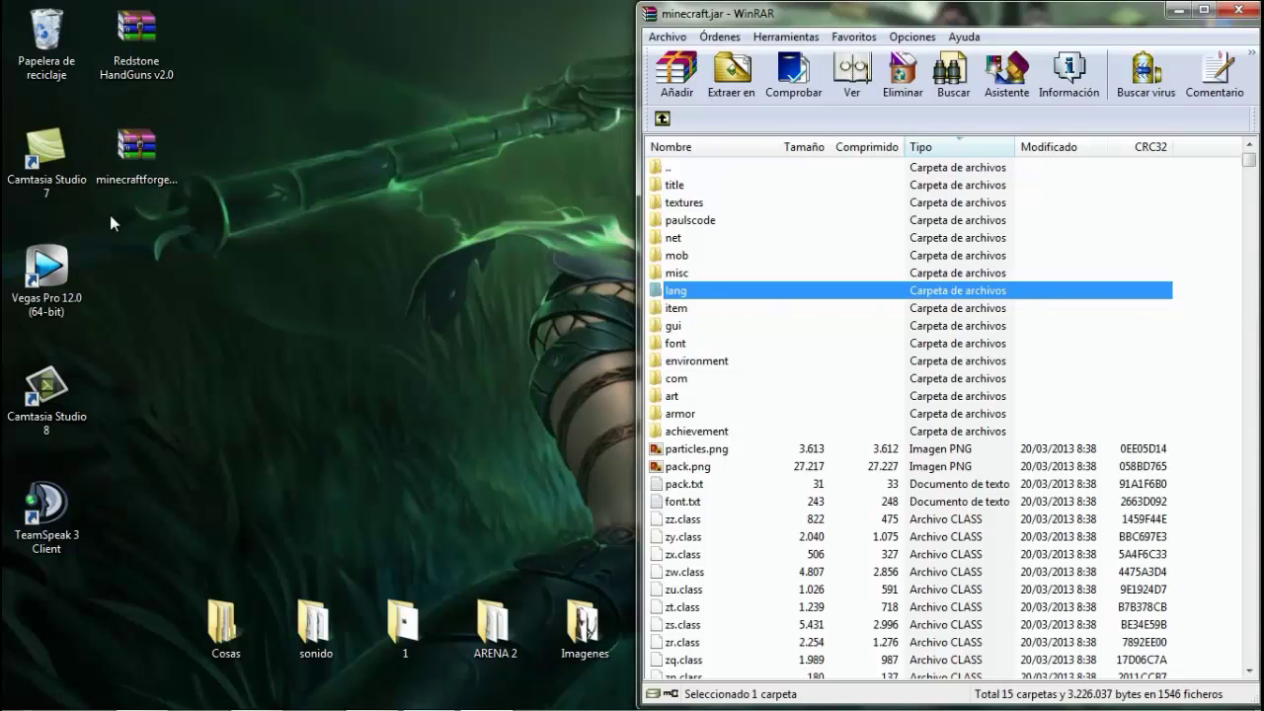
Add all folders and files from the minecraftforge-universal zip to minecraft.jar, then close both archives
double_click(116, 165)
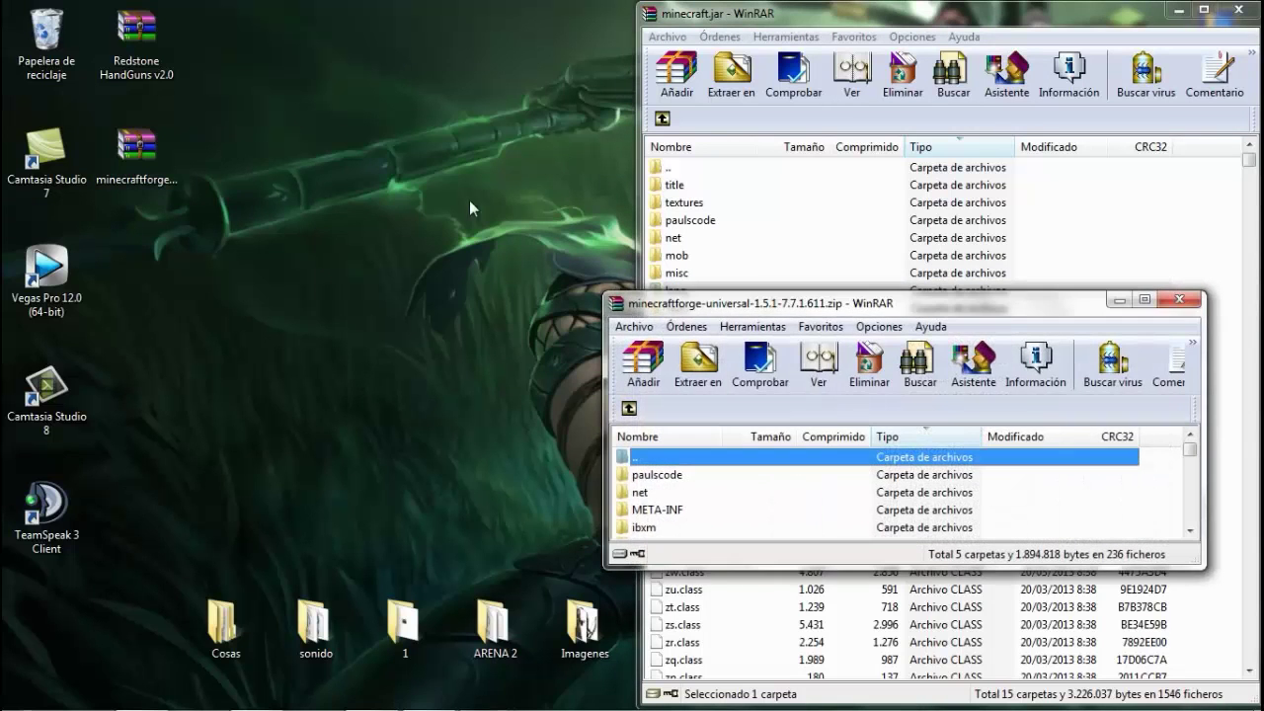
left_click_drag(790, 311, 2, 188)
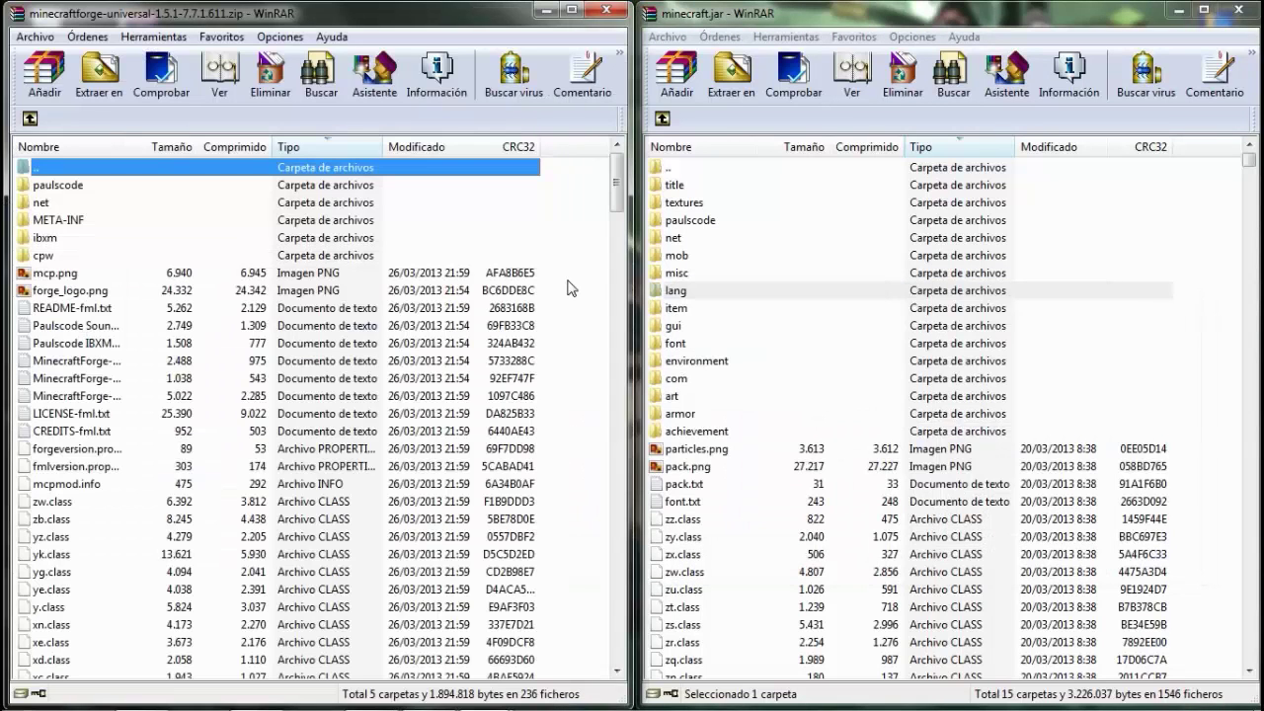
left_click_drag(581, 185, 46, 702)
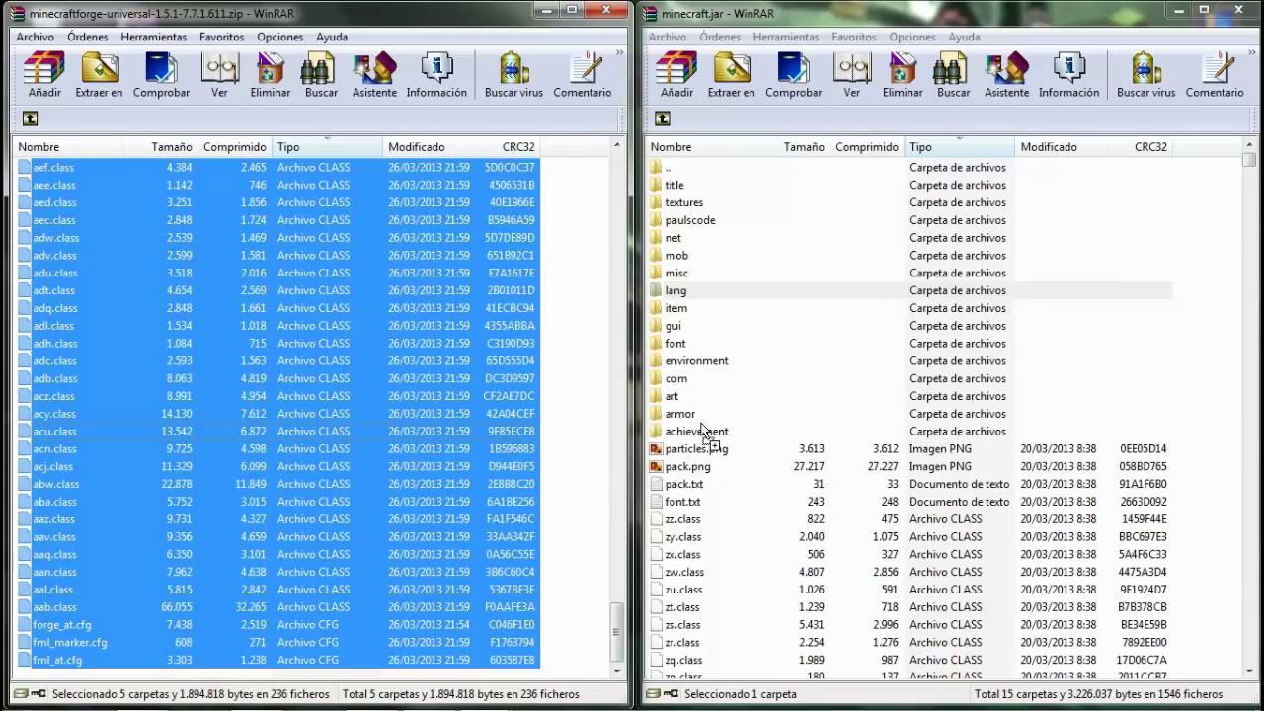
left_click_drag(701, 424, 966, 441)
left_click_drag(1108, 368, 1172, 350)
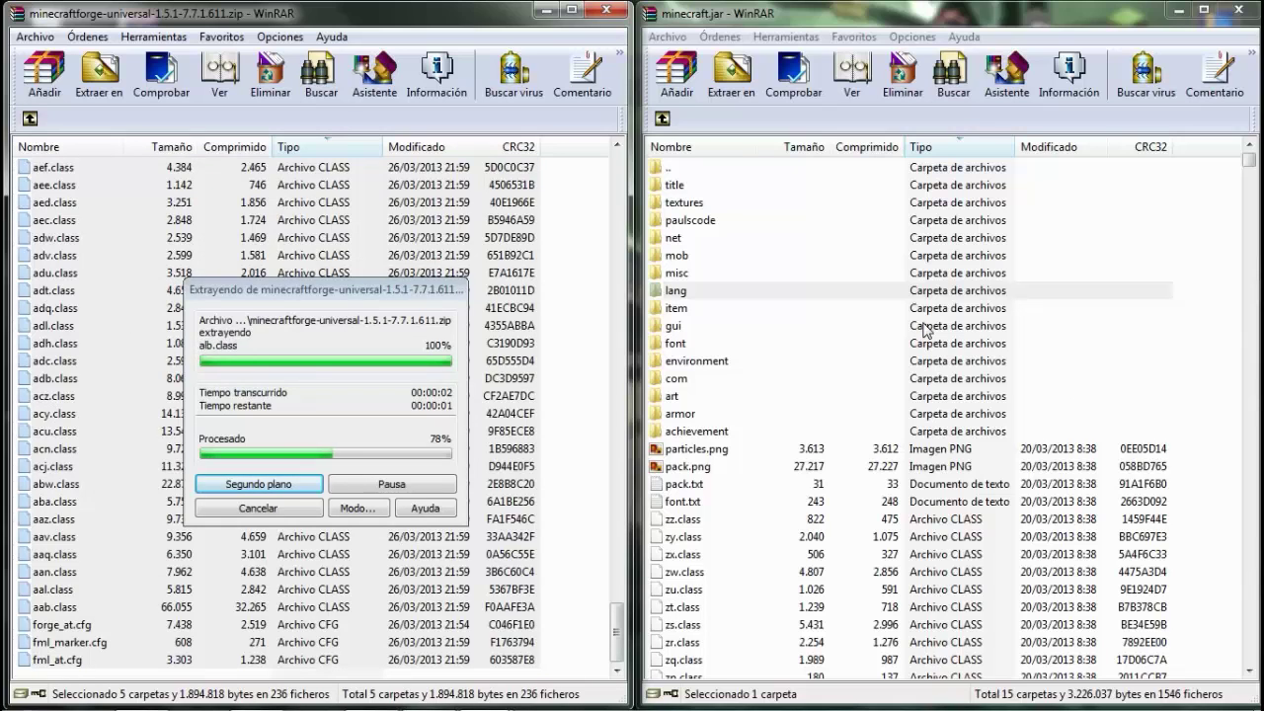
left_click(1018, 519)
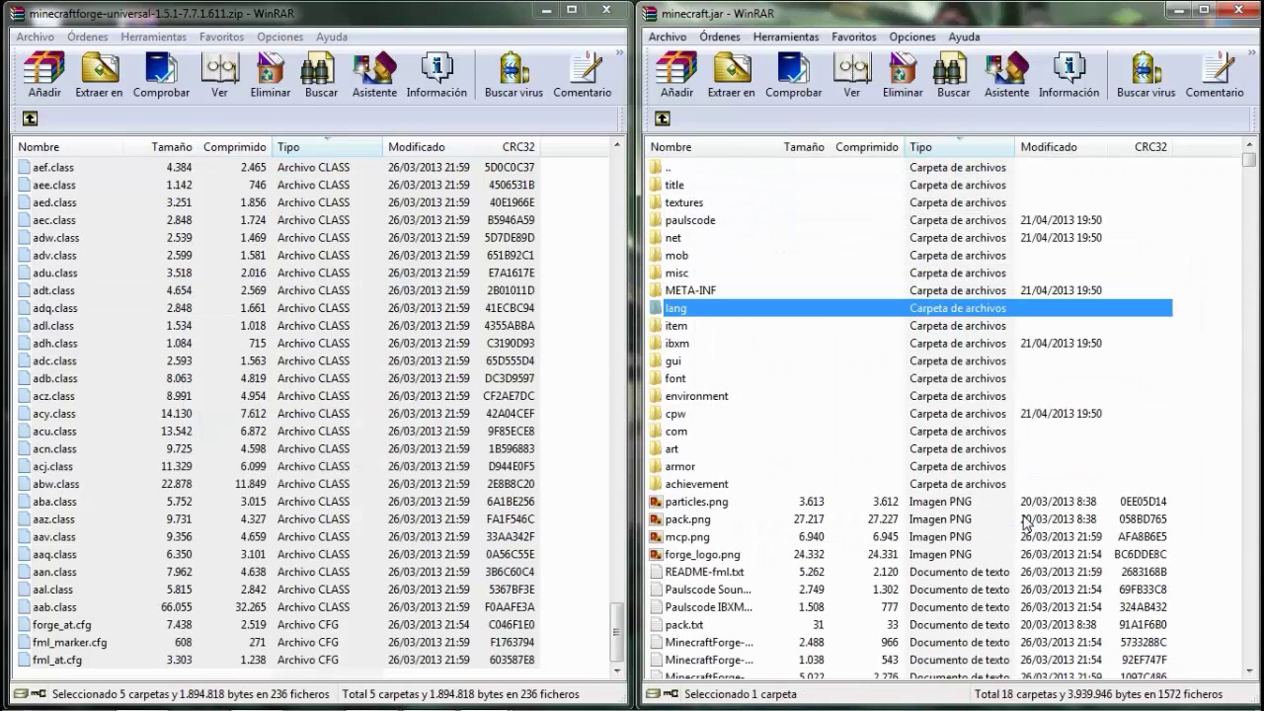
left_click(617, 10)
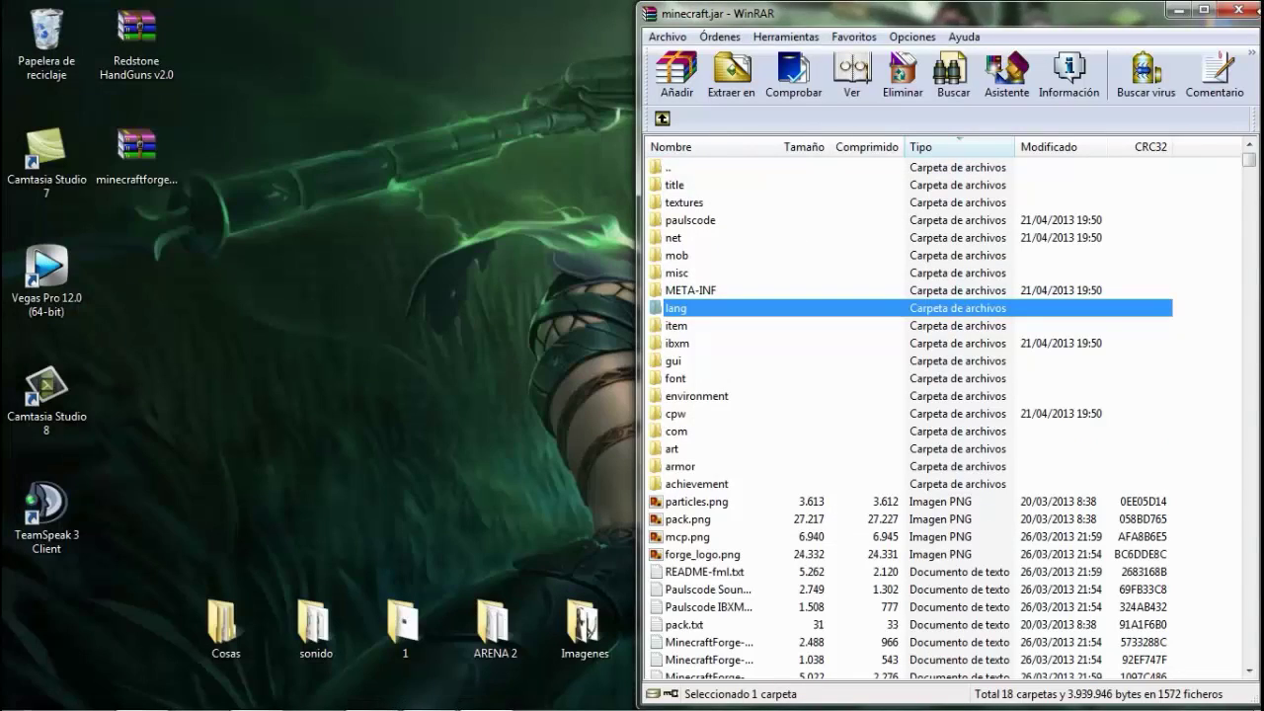
left_click(1251, 12)
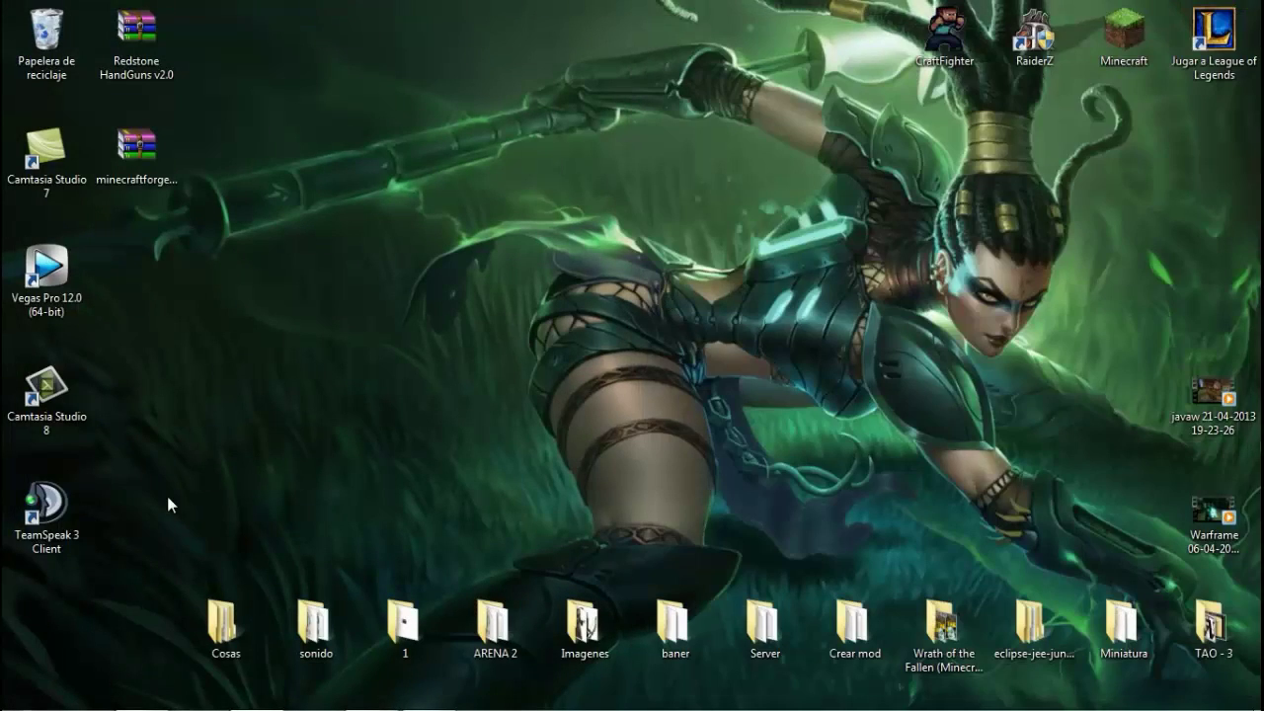
Bring back the bin folder window, snap it to half the screen and create a folder named mods in .minecraft
mouse_move(302, 705)
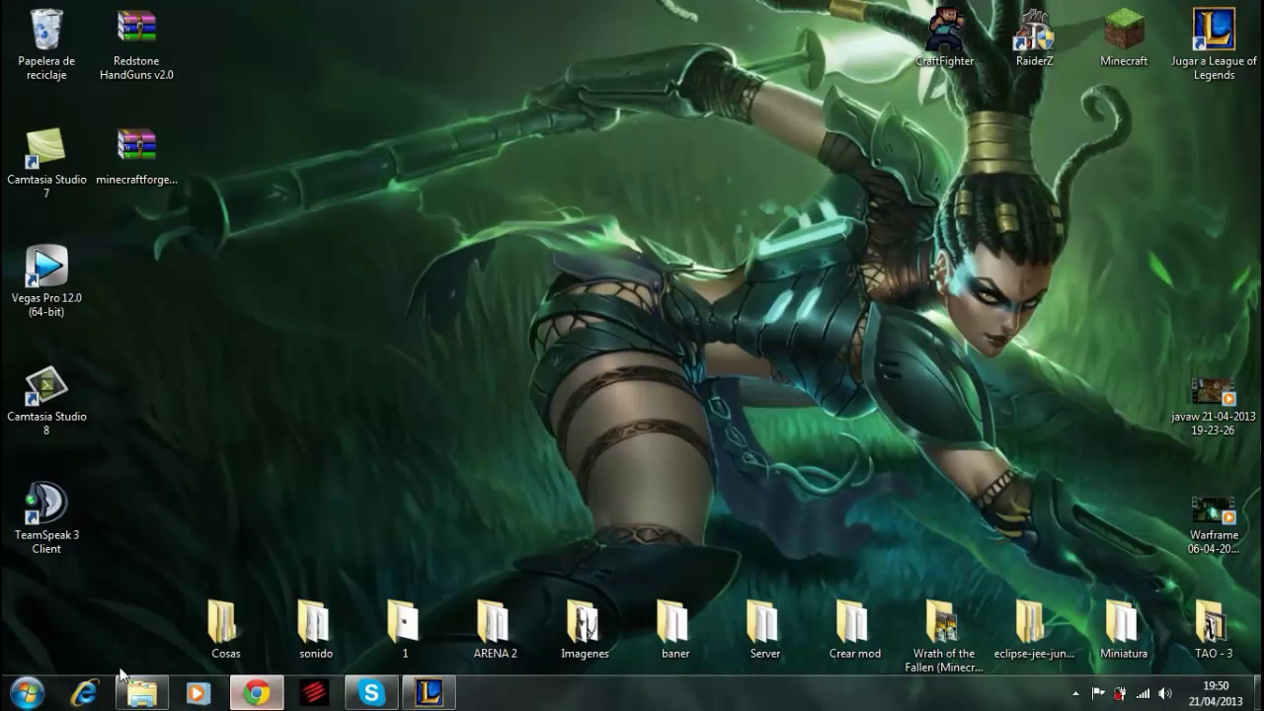
left_click(131, 688)
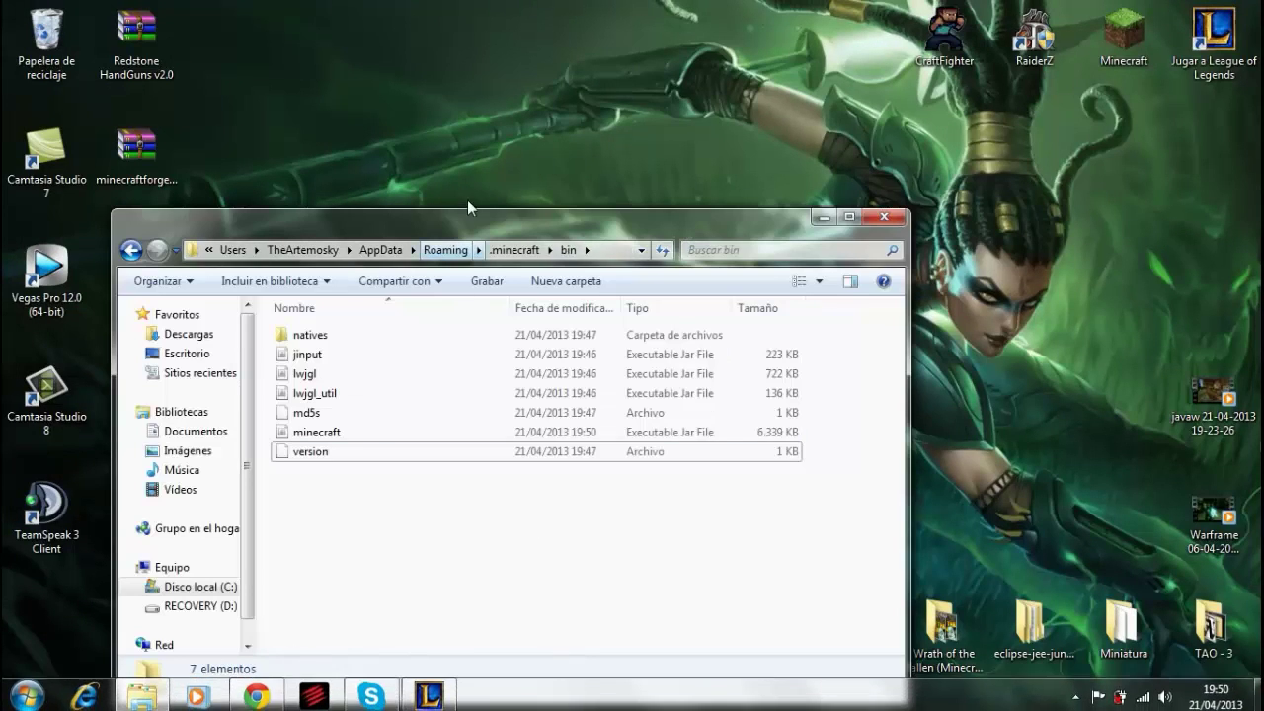
left_click_drag(466, 232, 1262, 158)
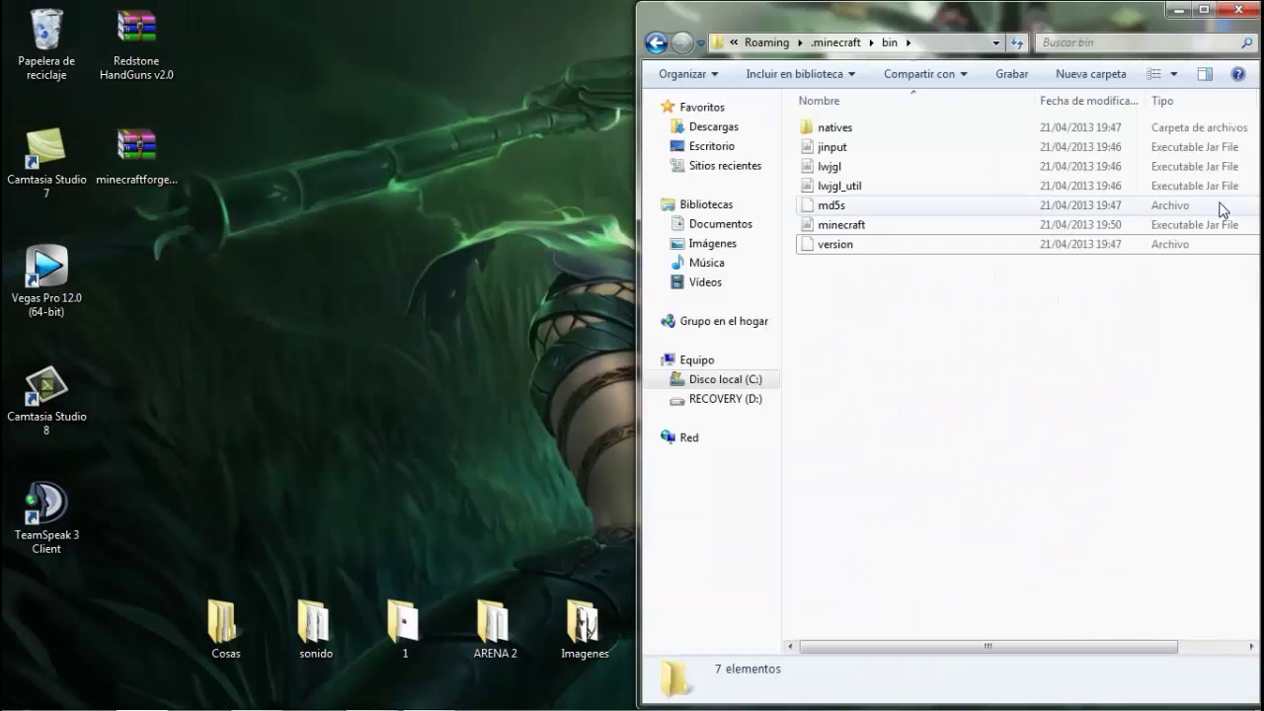
left_click(656, 42)
right_click(934, 442)
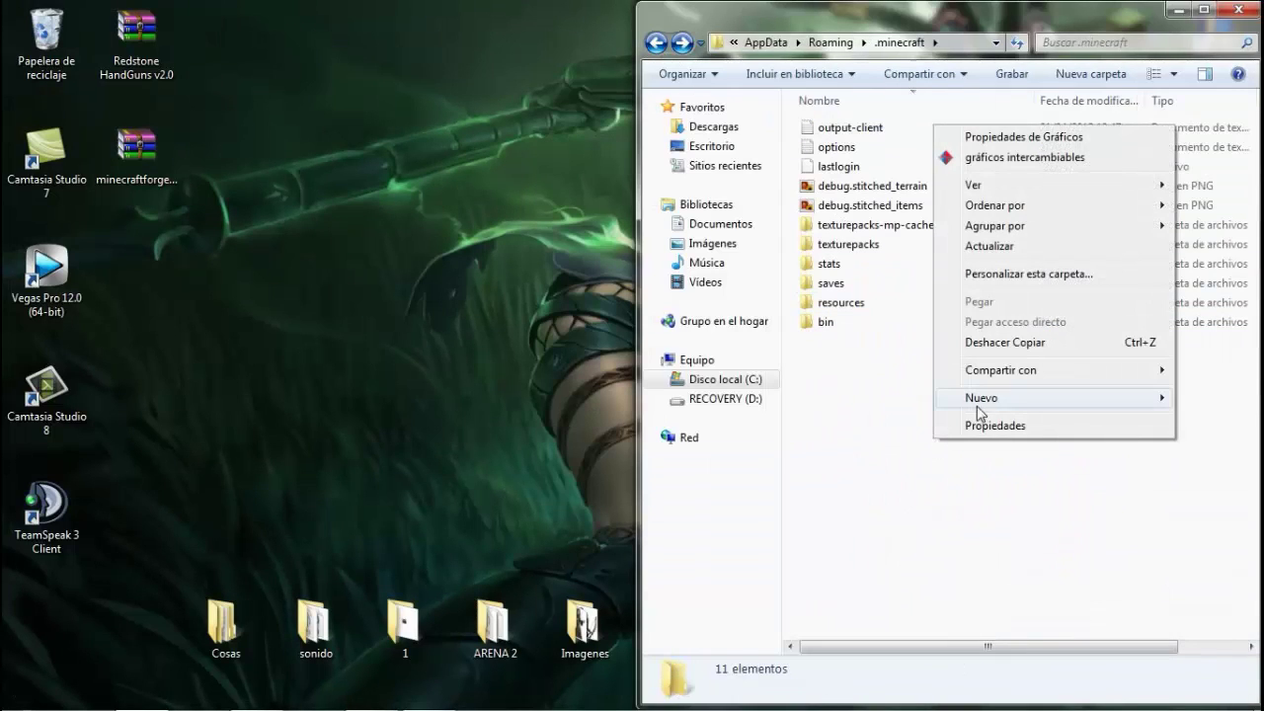
mouse_move(989, 407)
left_click(878, 398)
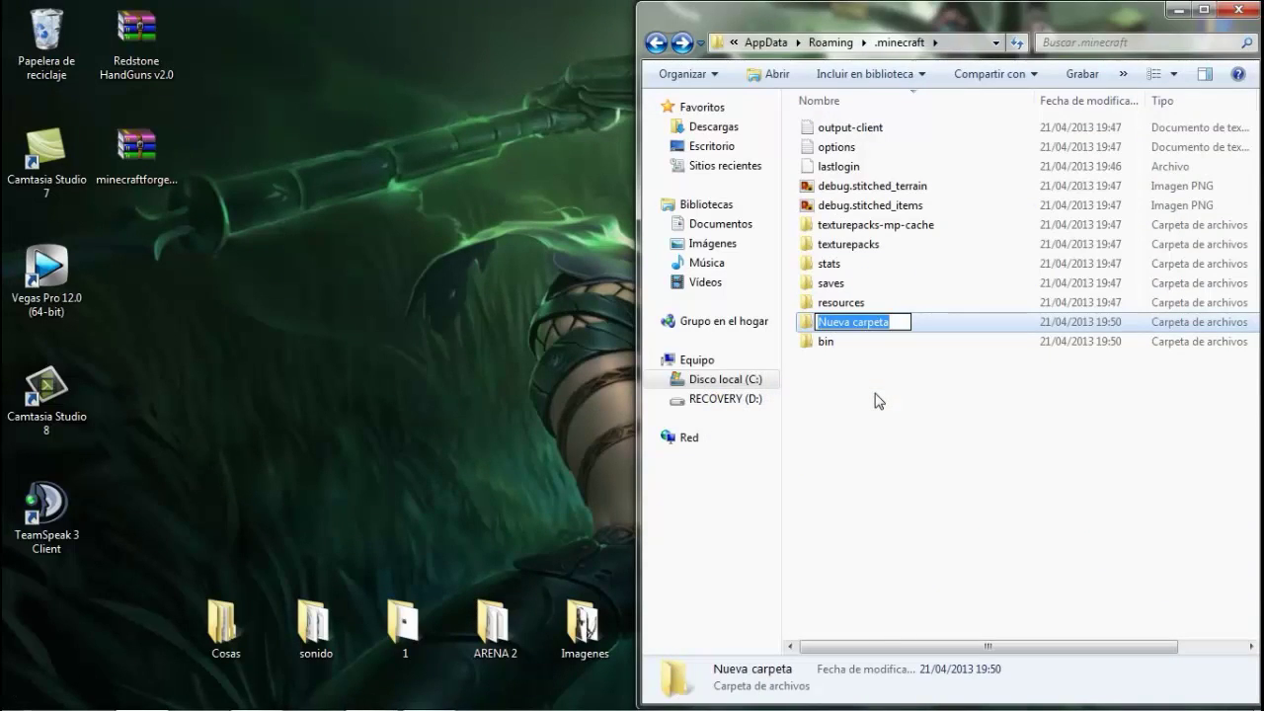
type("mods")
left_click(862, 393)
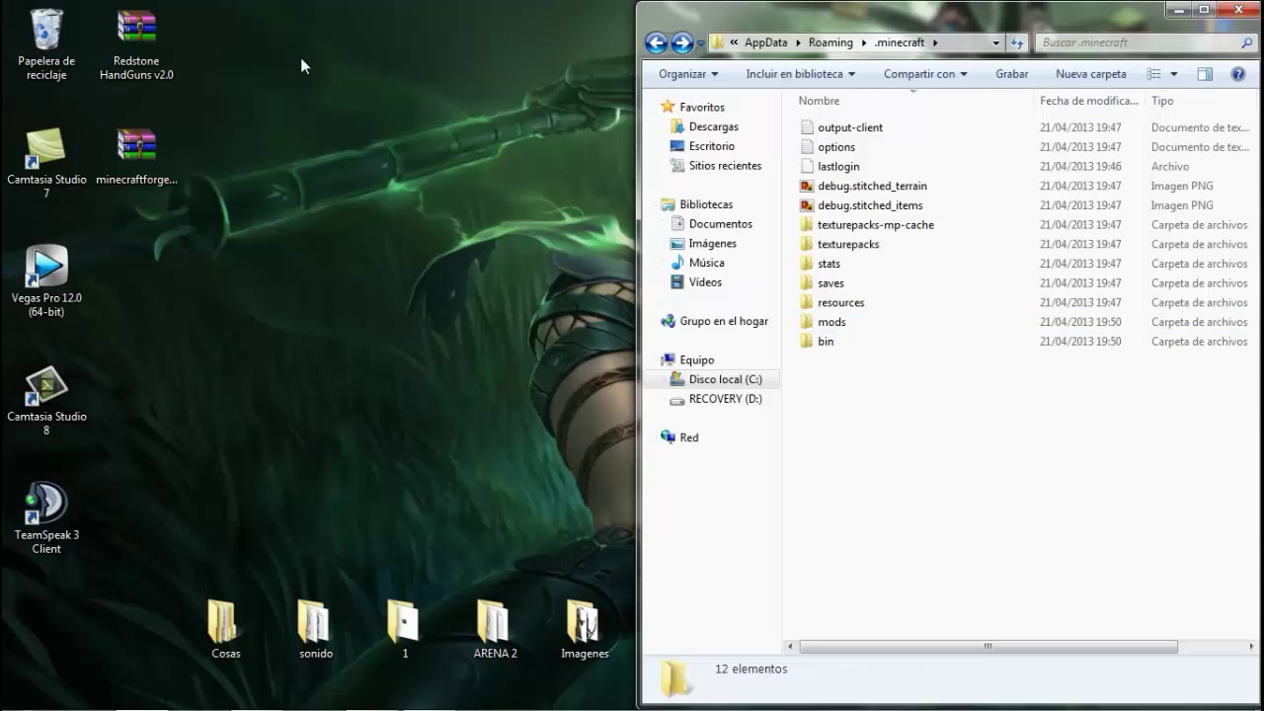
Move the Redstone HandGuns v2.0 archive from the desktop into the mods folder, check its contents and close the folder window
left_click_drag(138, 66, 830, 330)
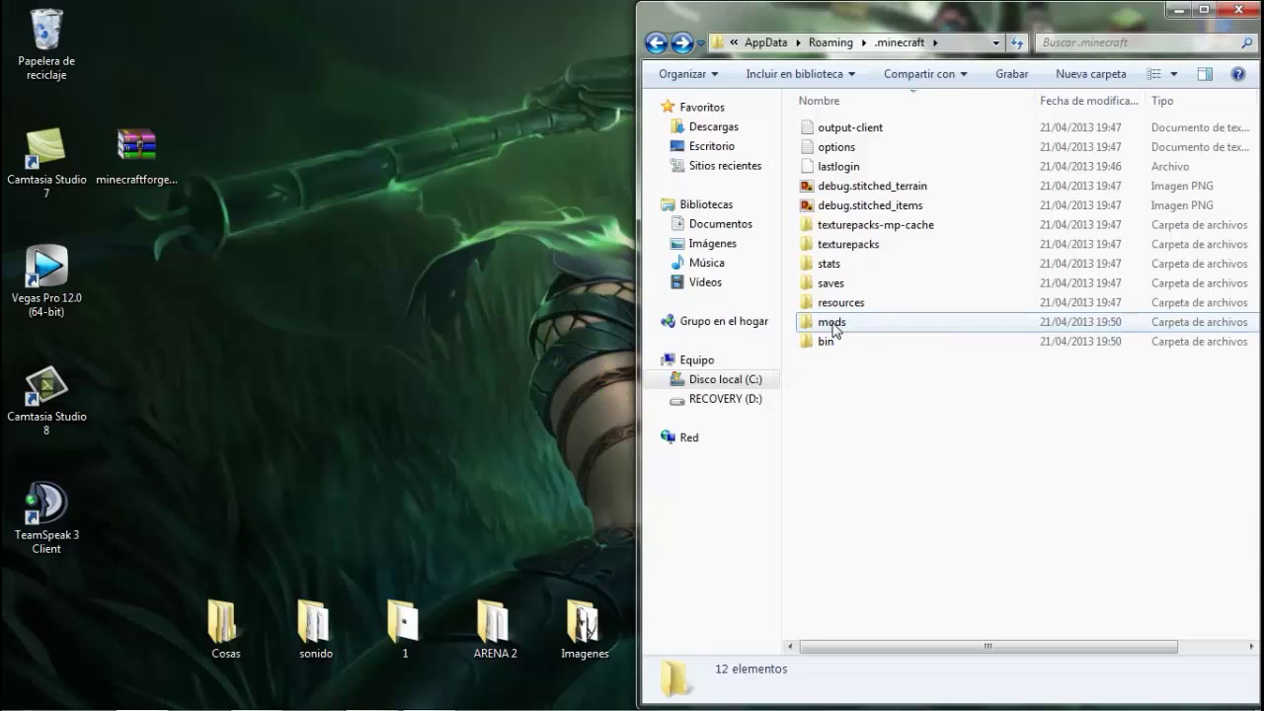
double_click(831, 326)
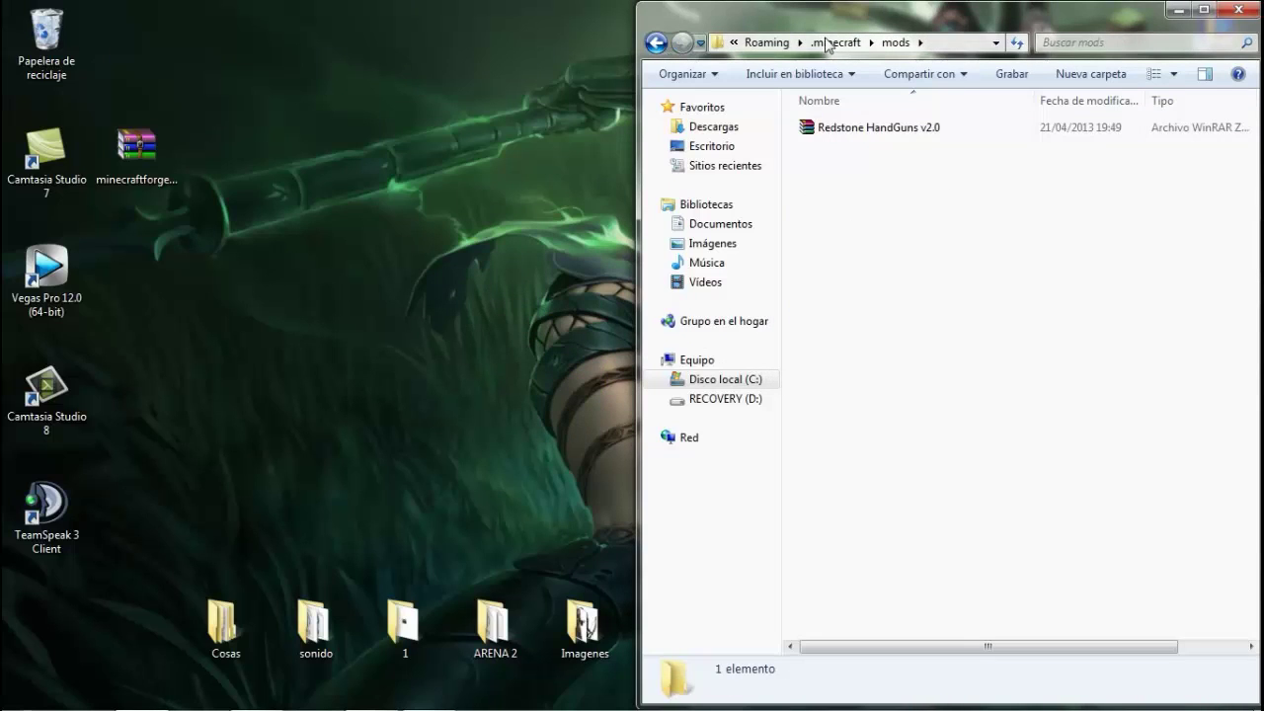
left_click(1236, 10)
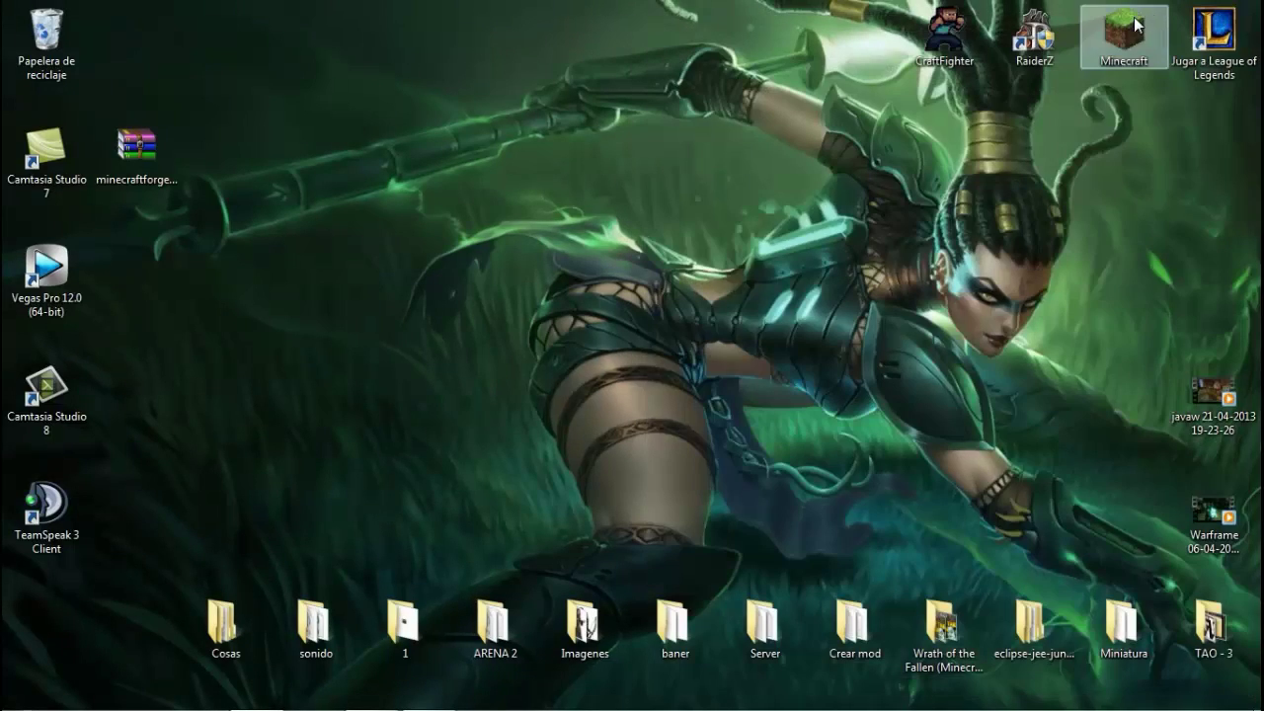
Start Minecraft, maximize the launcher and log in with the remembered account
double_click(1126, 35)
left_click(686, 381)
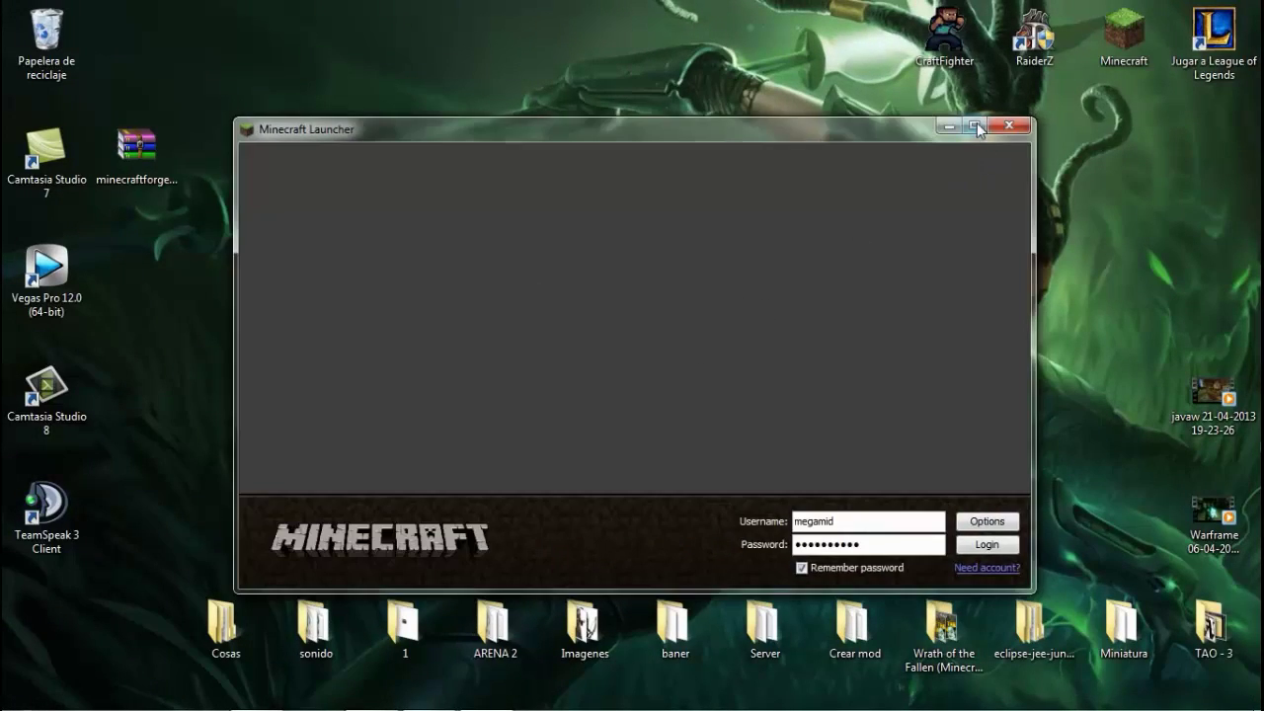
left_click(976, 126)
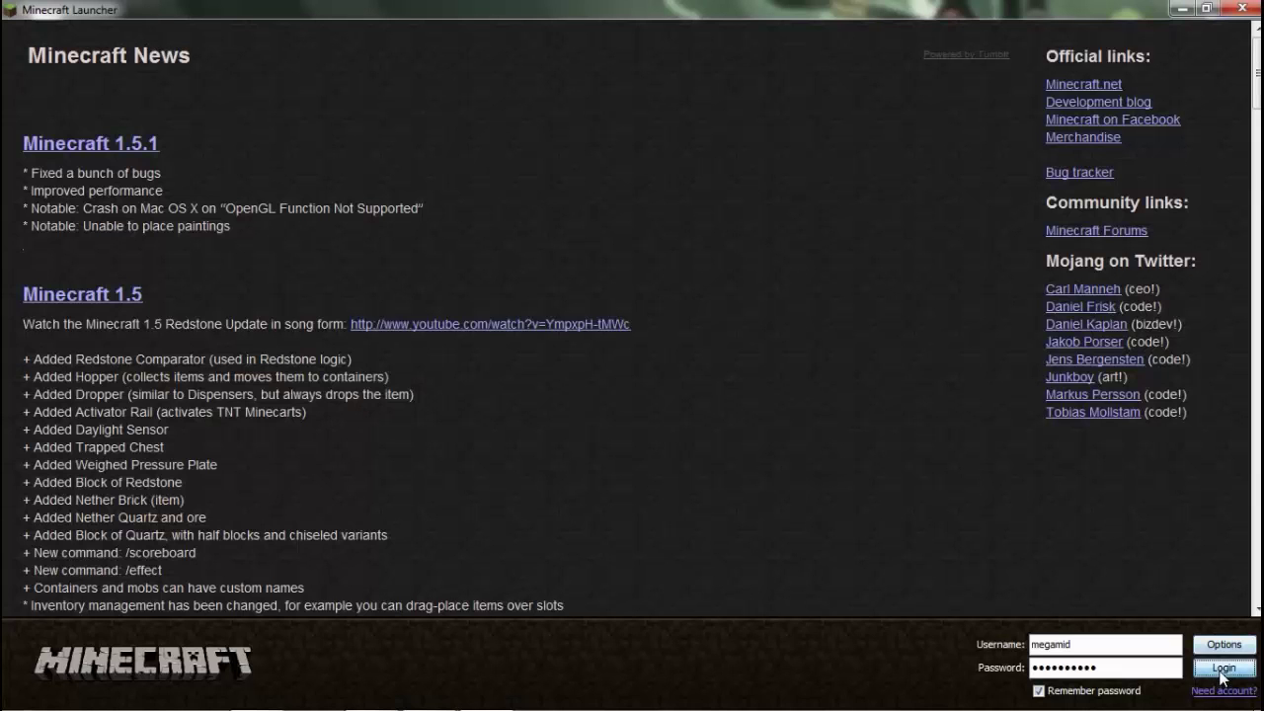
left_click(1223, 669)
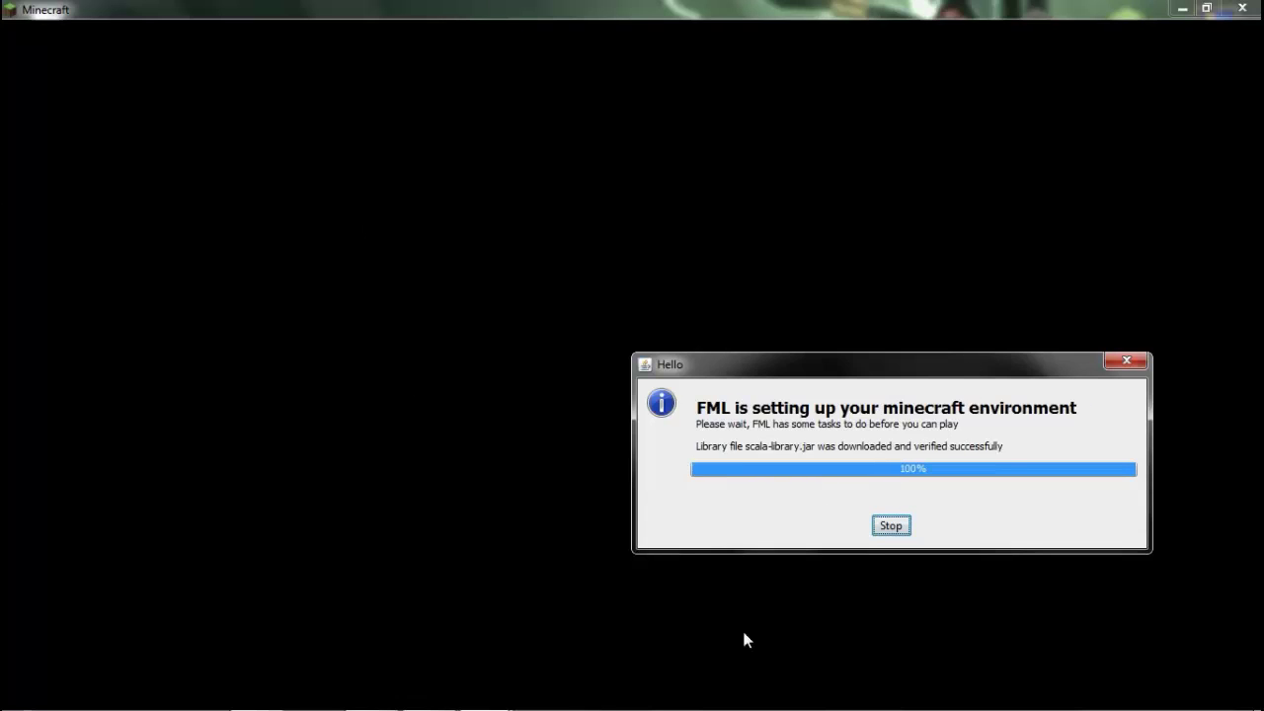
mouse_move(593, 706)
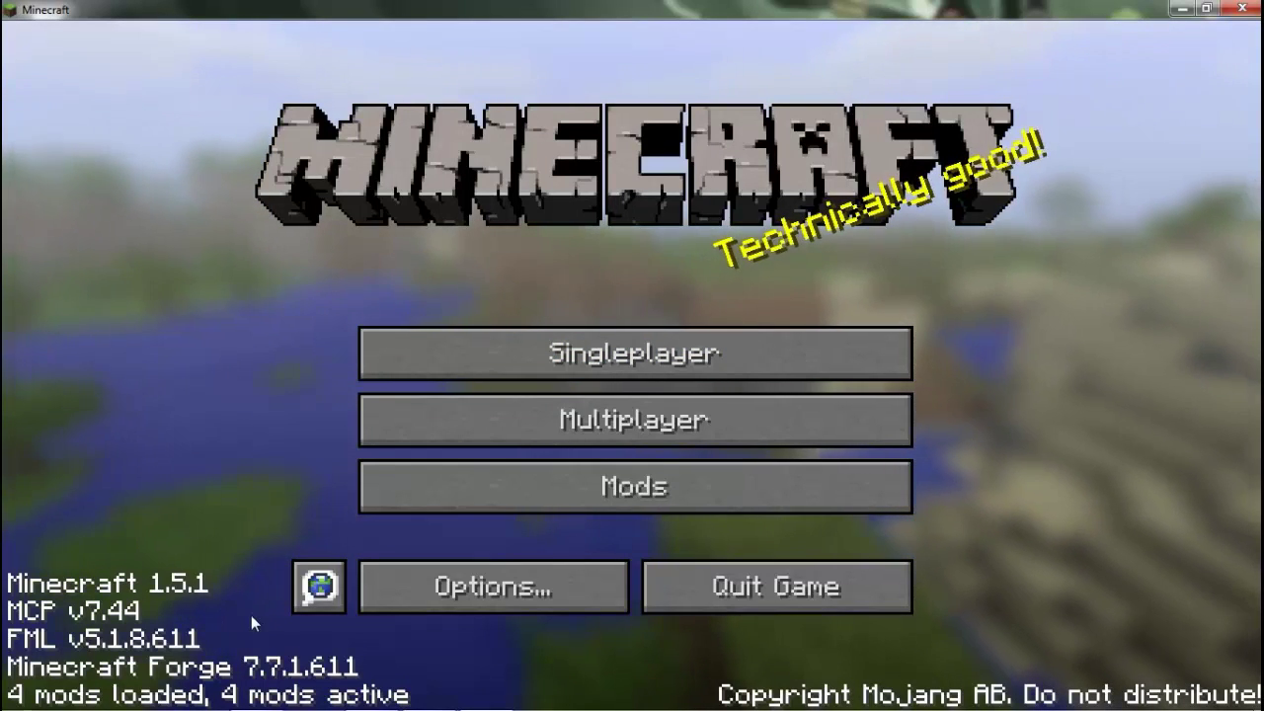
Create a new singleplayer world named New World in Creative game mode
left_click(691, 358)
left_click(751, 591)
left_click(674, 385)
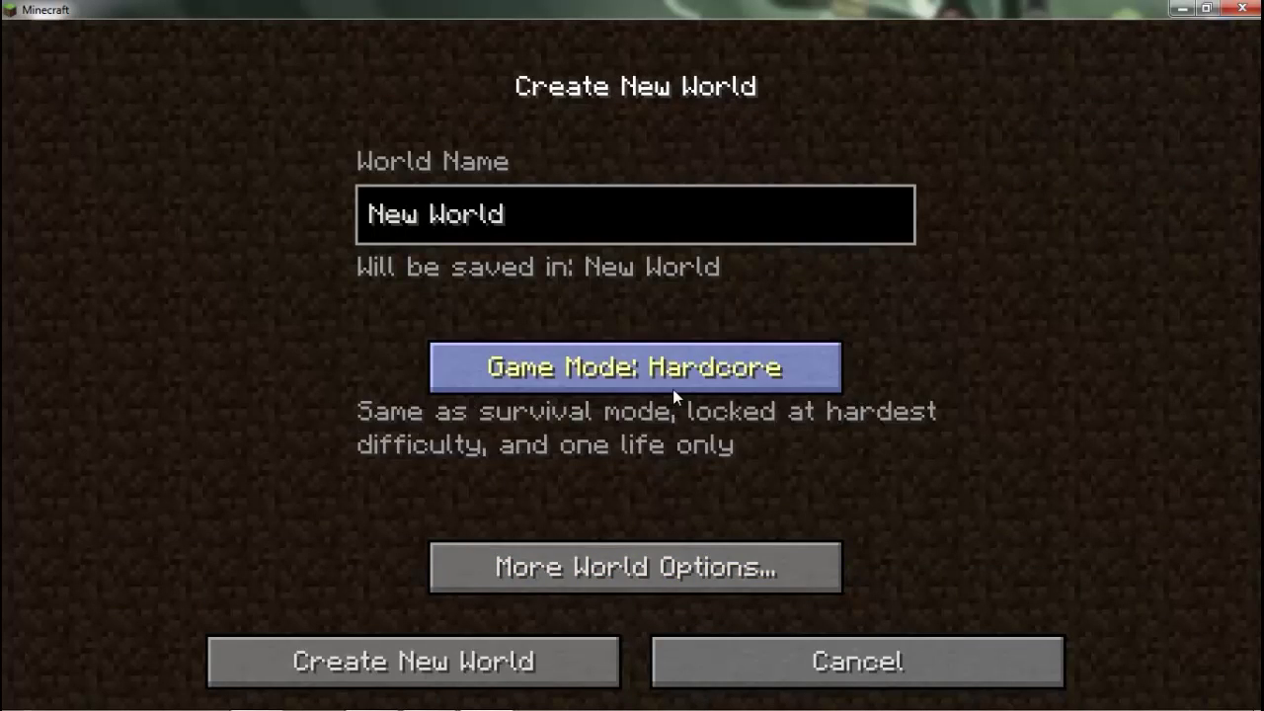
left_click(672, 387)
left_click(541, 662)
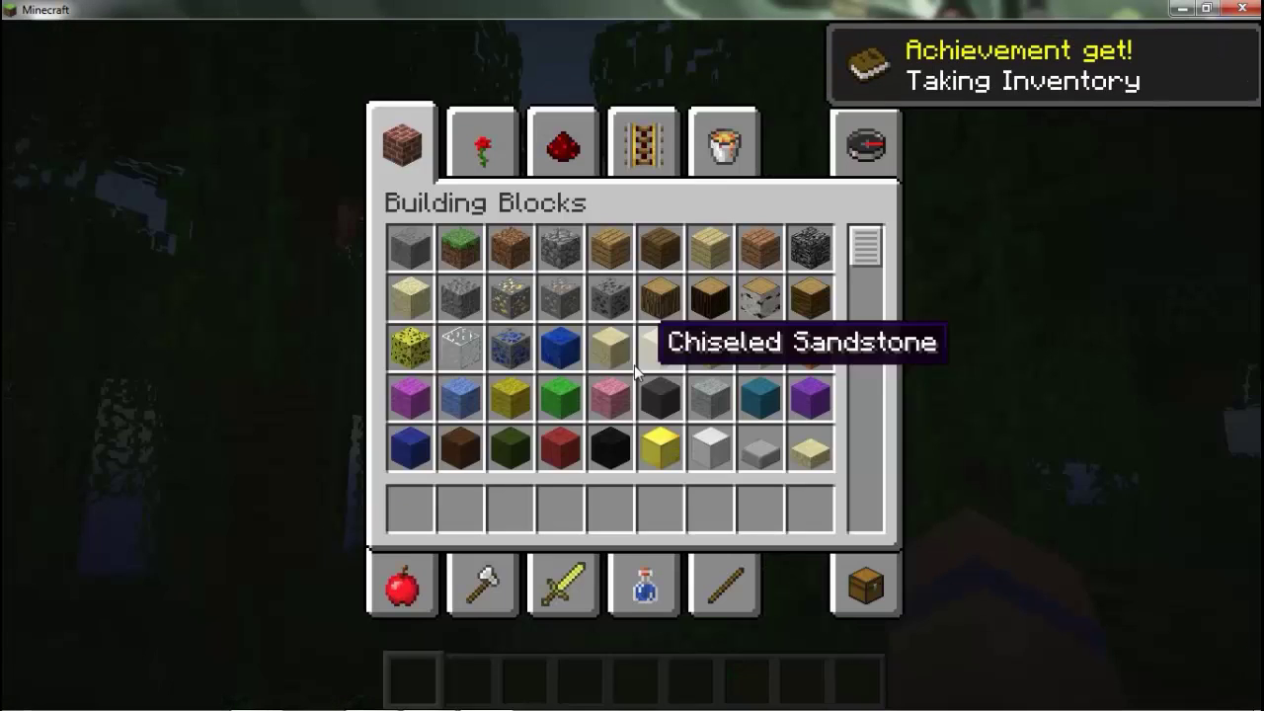
Look through the creative inventory categories, from Decoration Blocks to Combat, for the mod's handguns
left_click(478, 146)
left_click(568, 147)
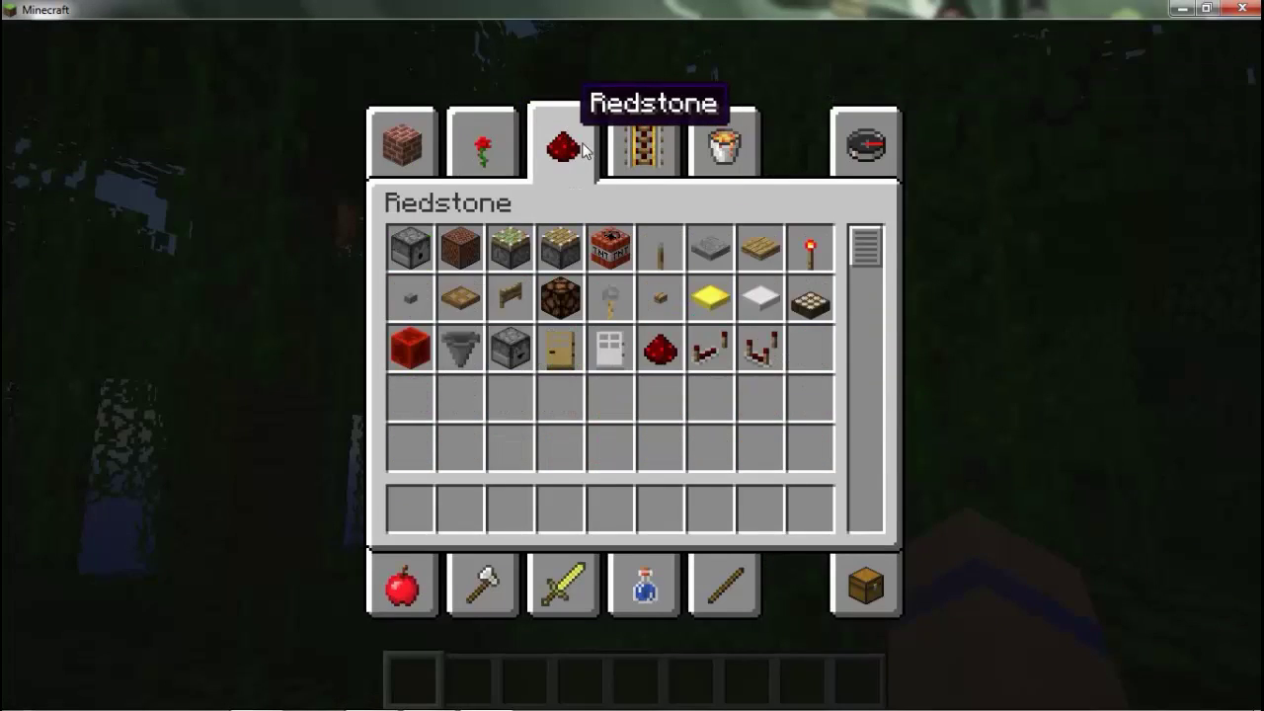
left_click(643, 147)
left_click(724, 143)
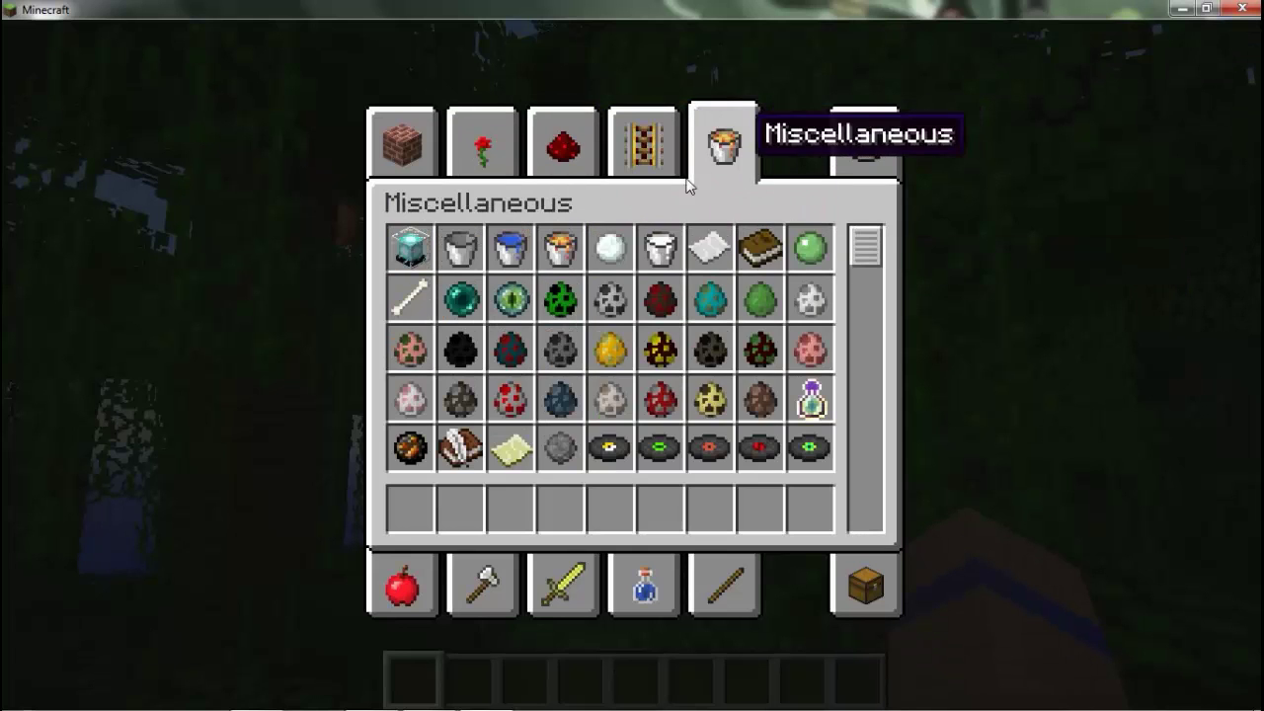
left_click(424, 568)
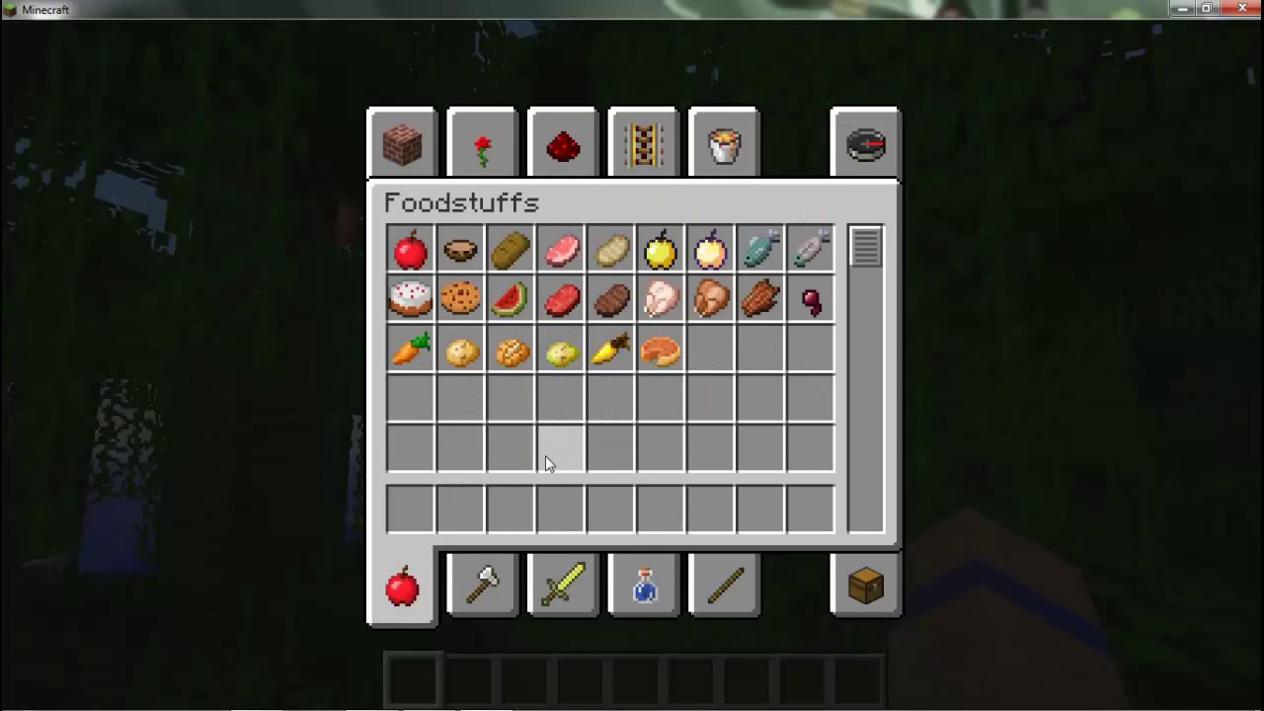
left_click(512, 580)
left_click(563, 578)
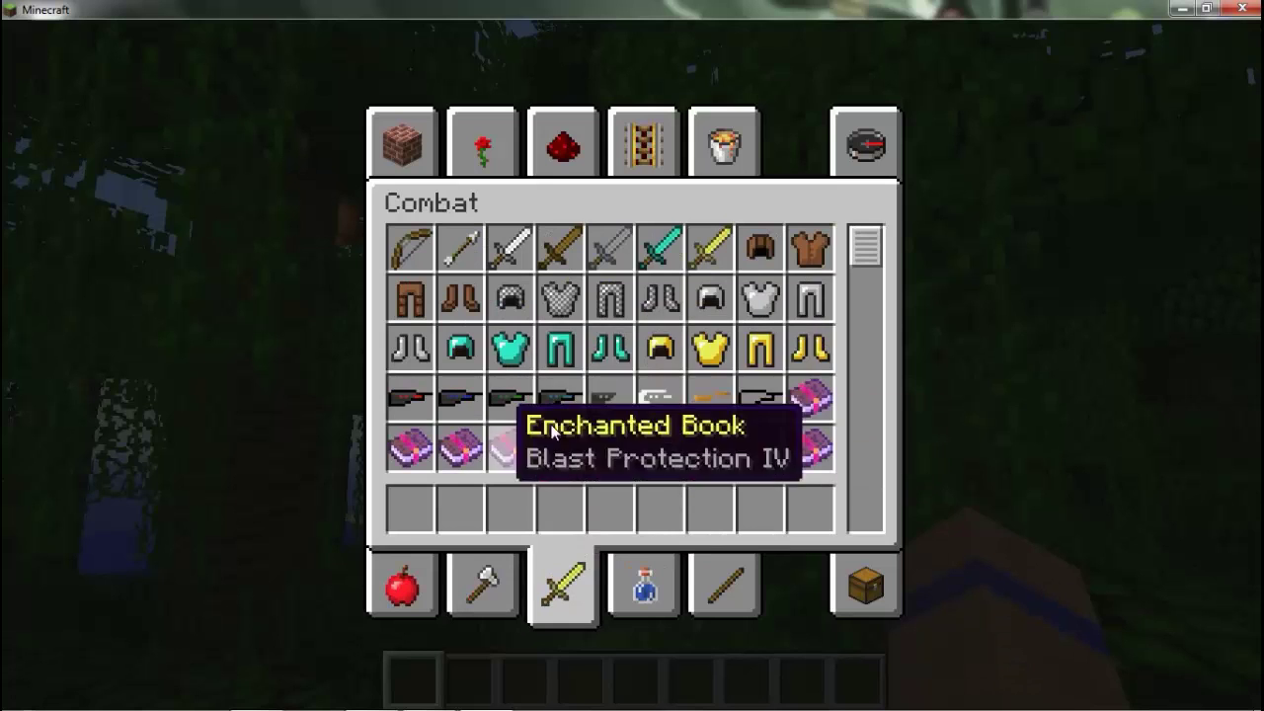
scroll(513, 306, "down", 1)
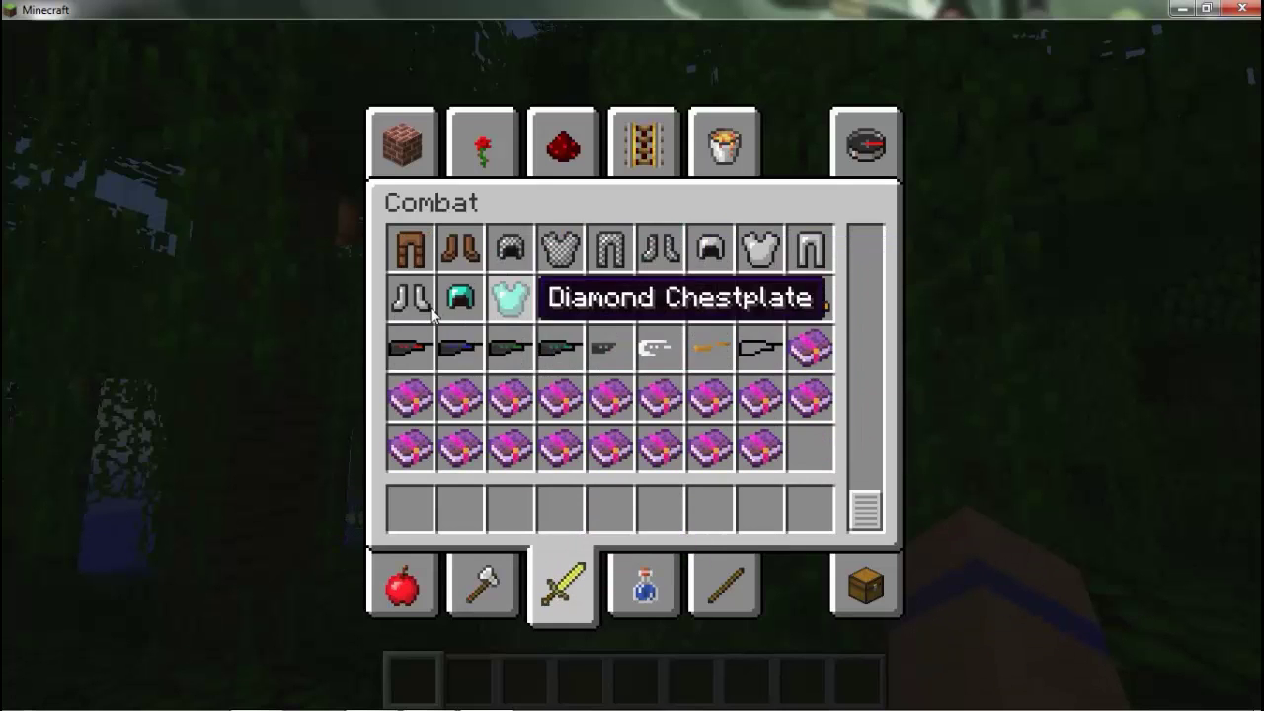
Put the first four handguns from Combat, including the Lapis Launcher, in the hotbar and walk through the jungle toward the shore
left_click(410, 348, "shift")
left_click(460, 348, "shift")
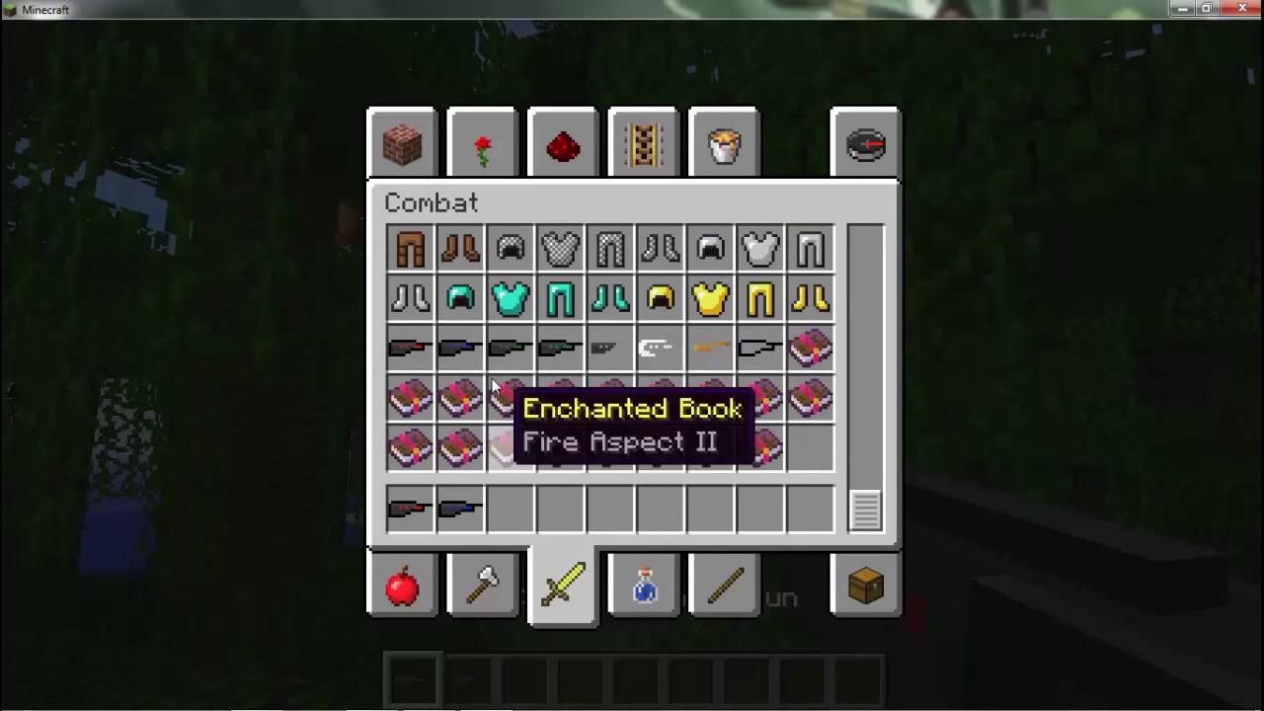
left_click(511, 348)
left_click(511, 509)
left_click(560, 348)
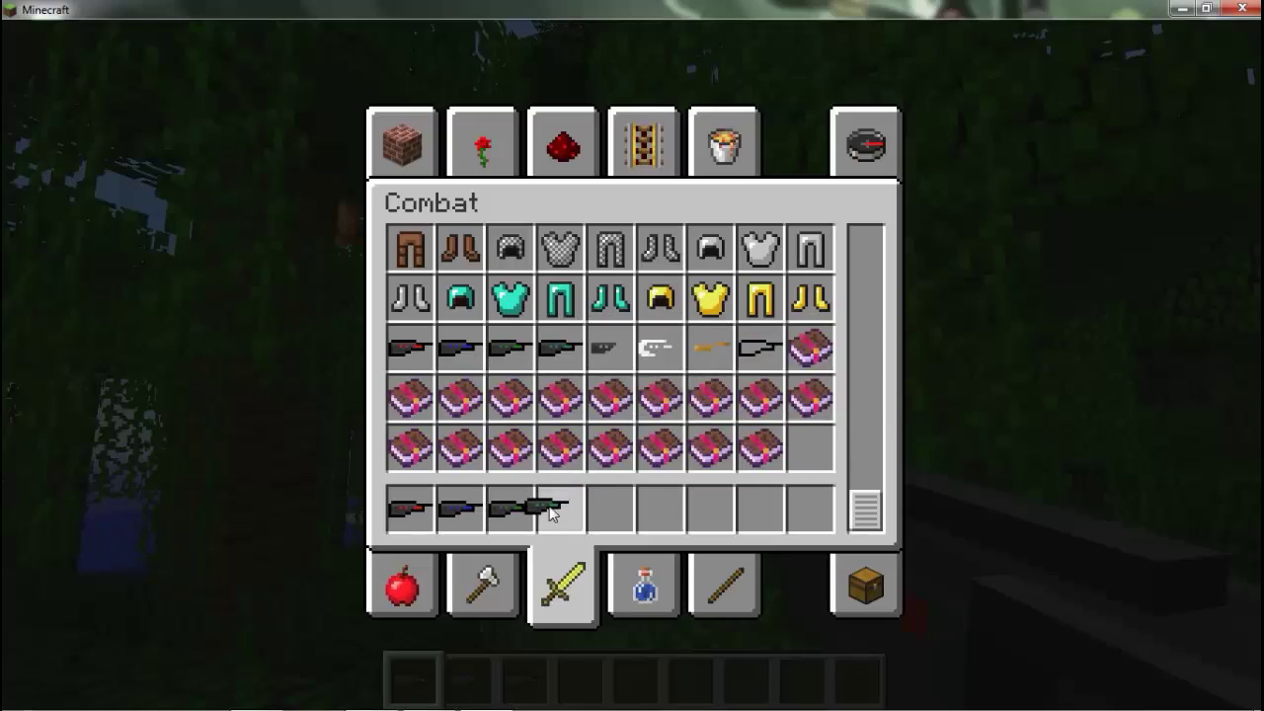
left_click(560, 509)
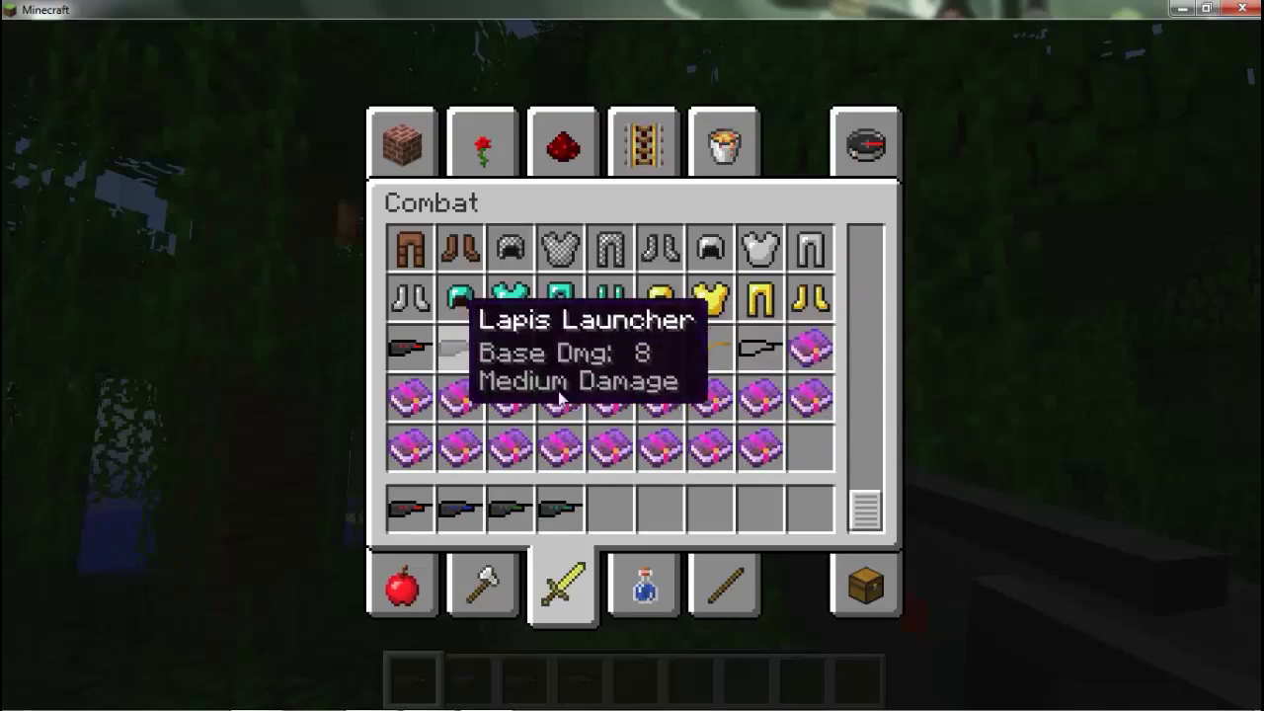
key("e")
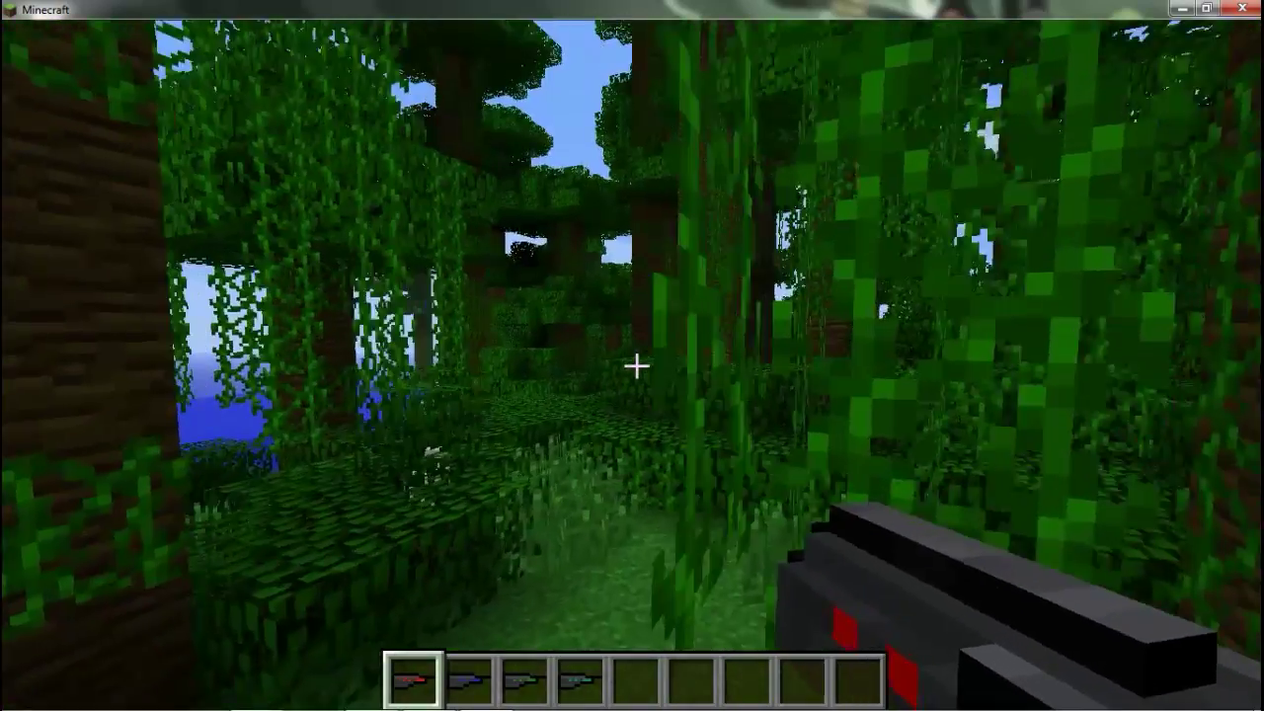
key("w")
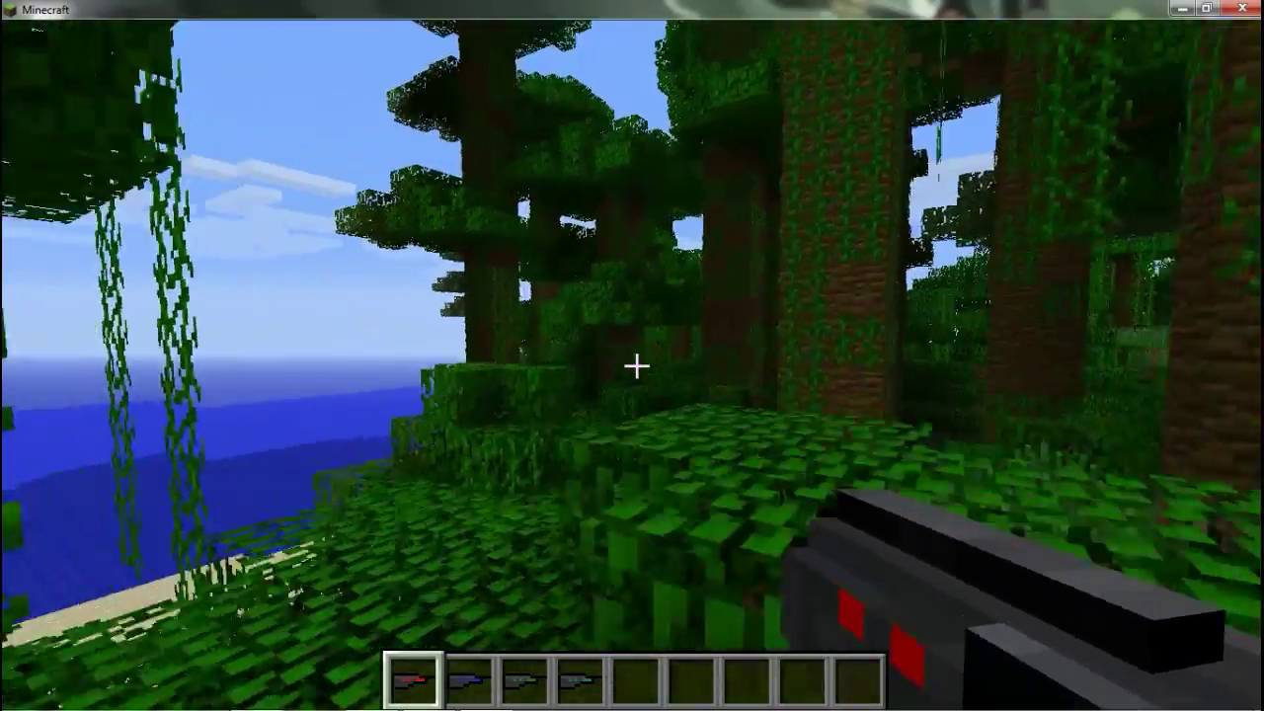
key("w")
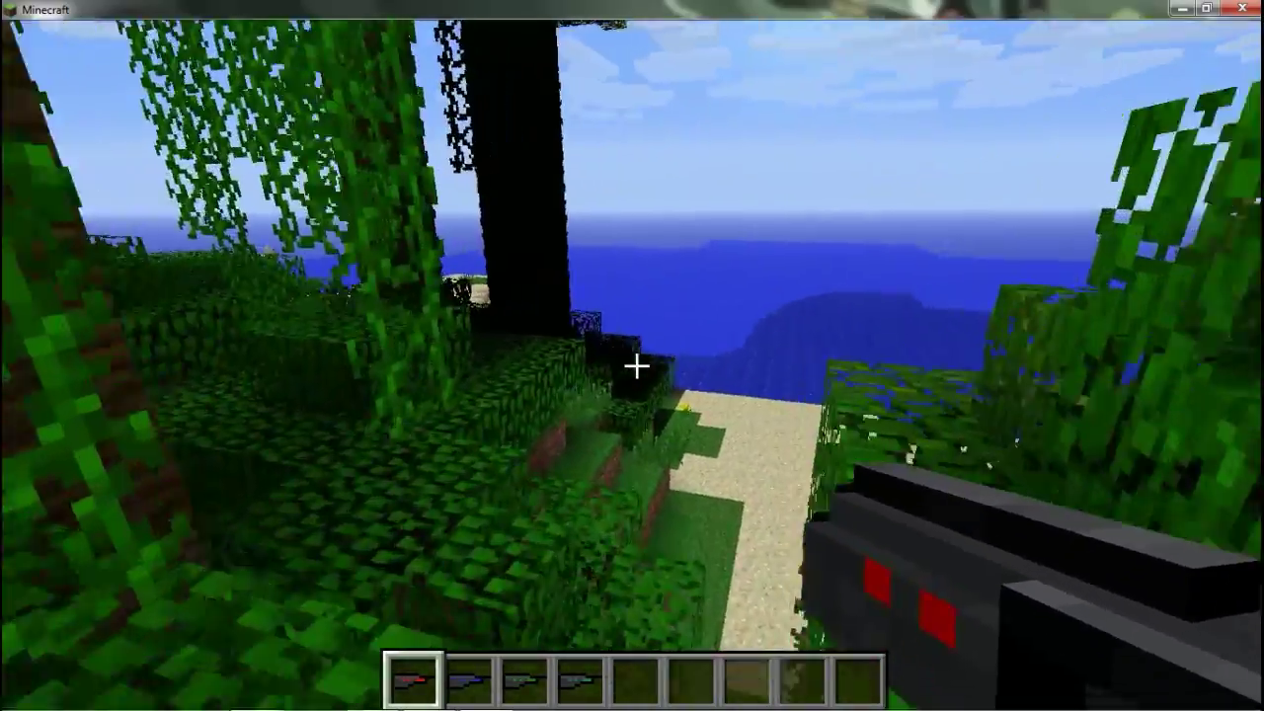
Add stacks of 64 redstone, lapis lazuli and rotten flesh to the hotbar from the creative inventory
key("e")
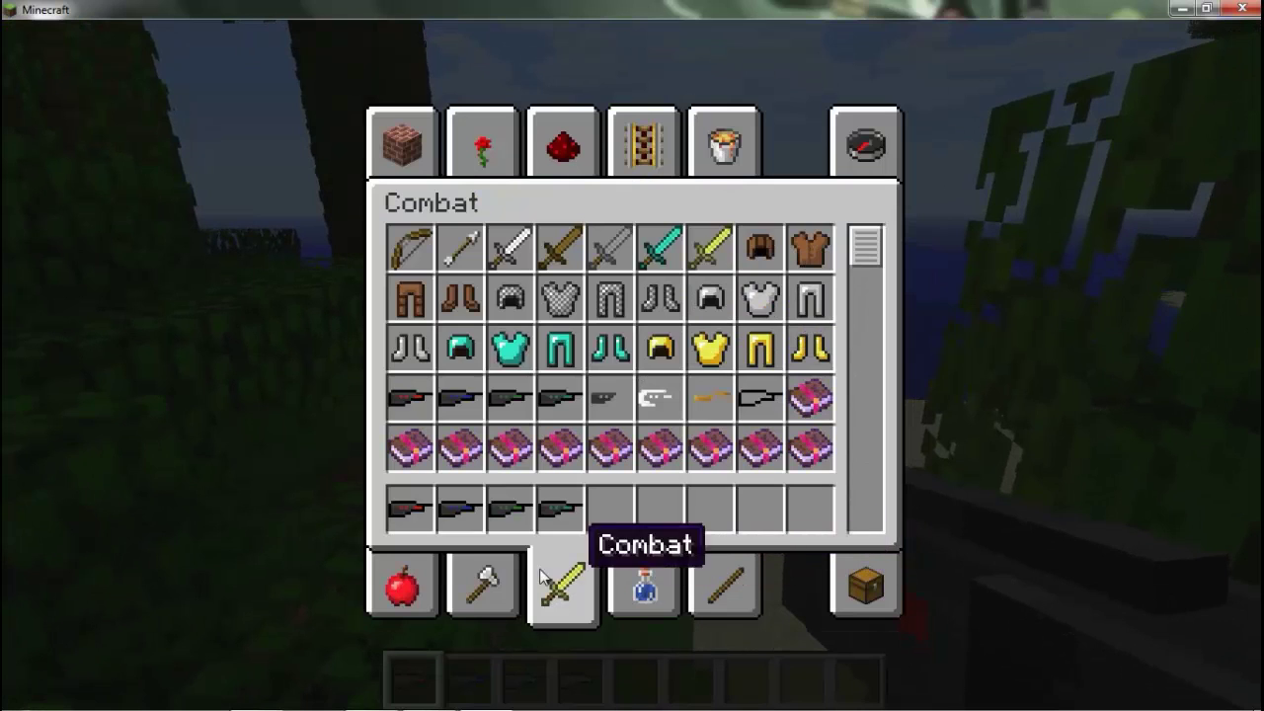
left_click(405, 582)
left_click(565, 138)
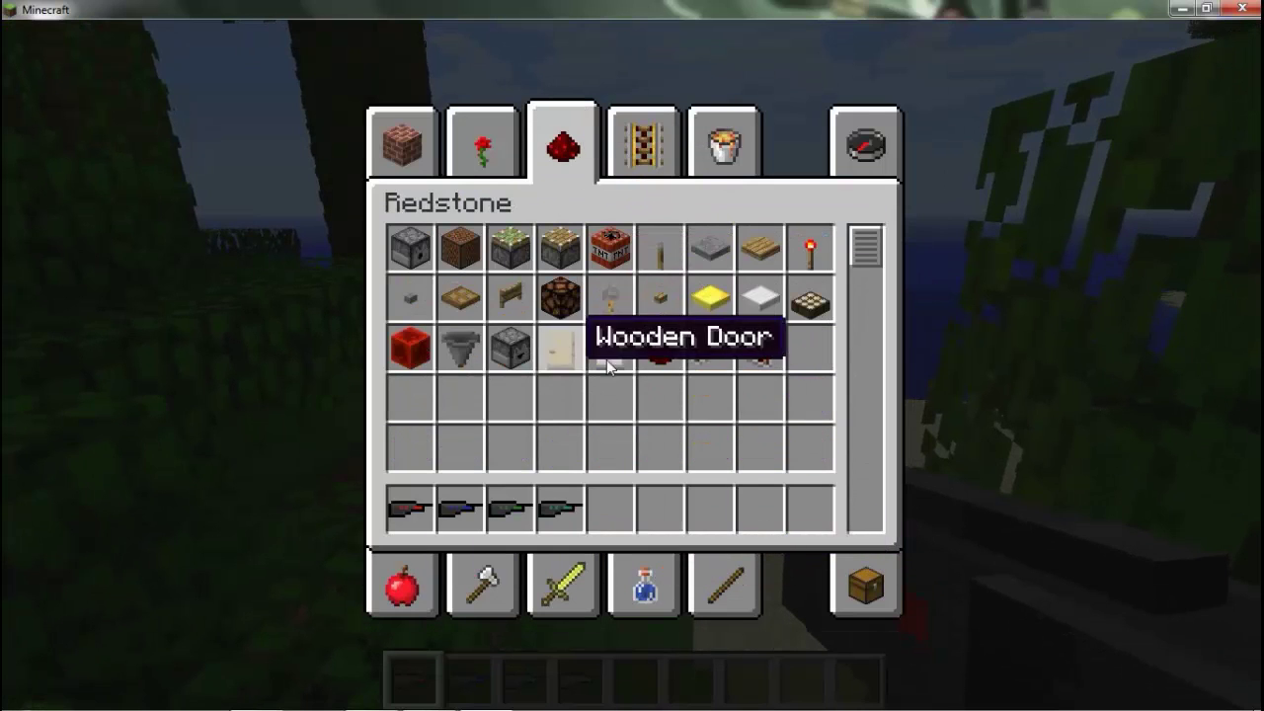
left_click(661, 348)
left_click(703, 583)
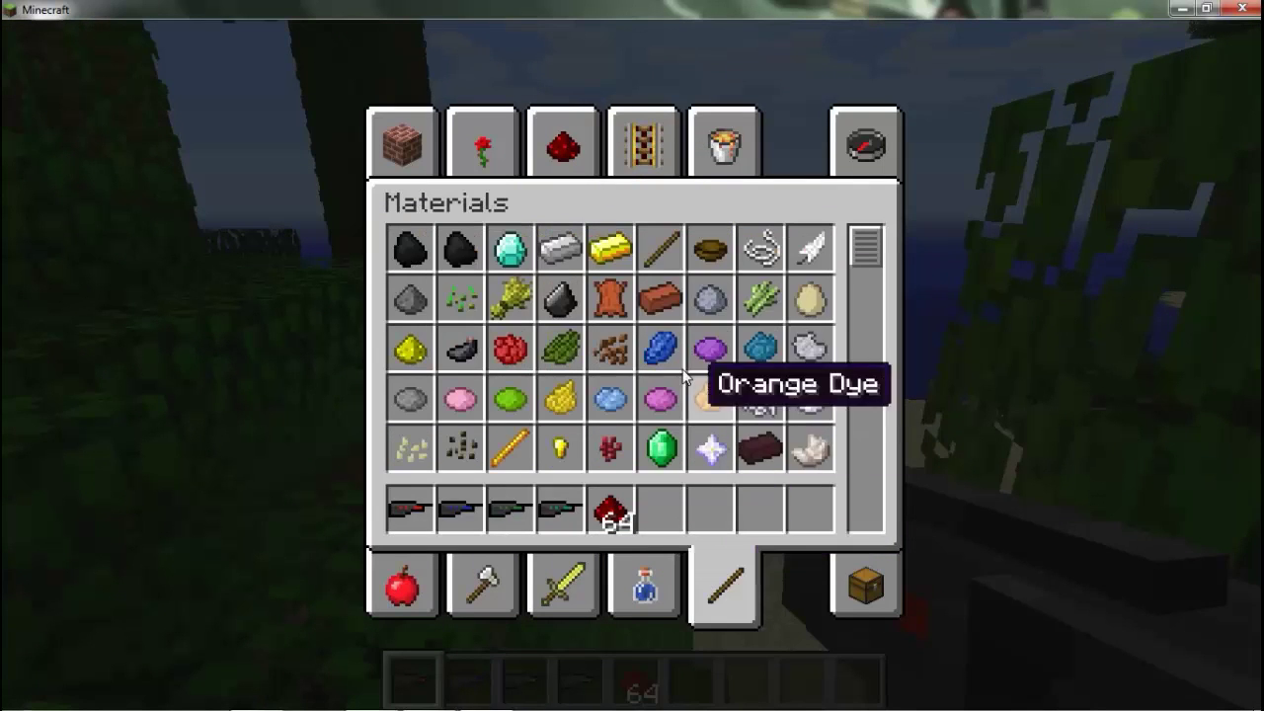
left_click(661, 348)
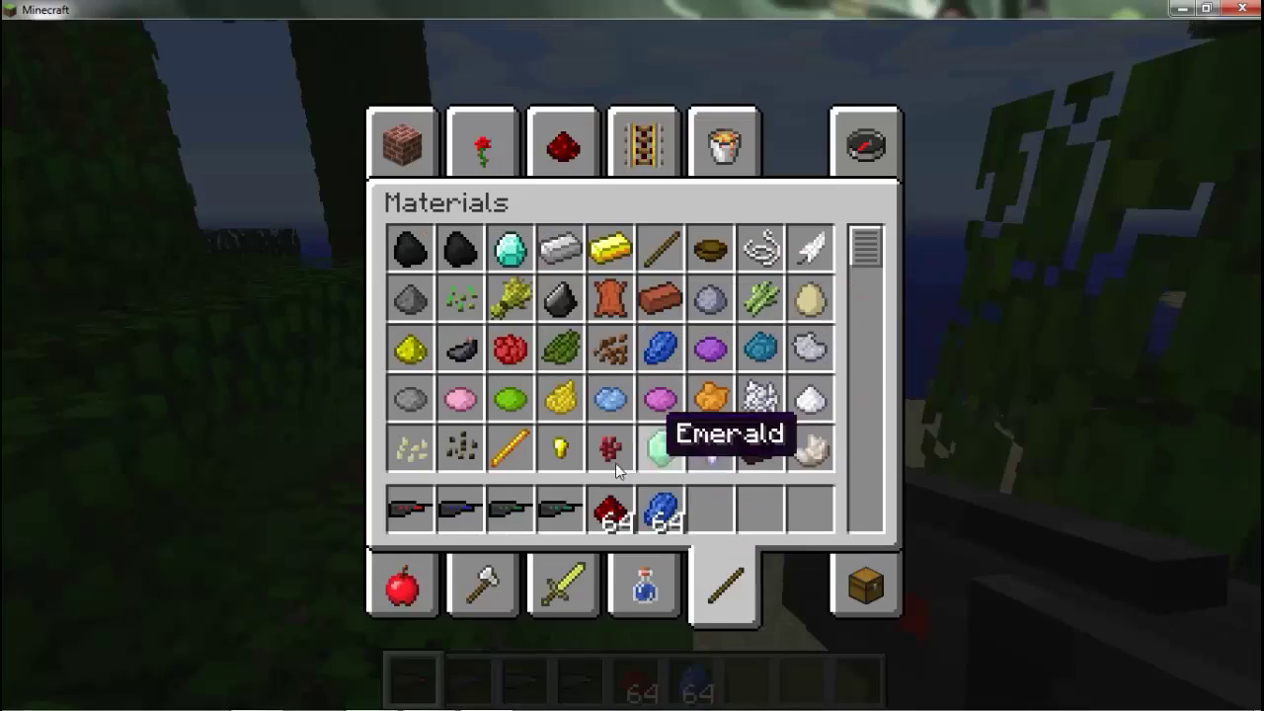
left_click(403, 585)
left_click(753, 303)
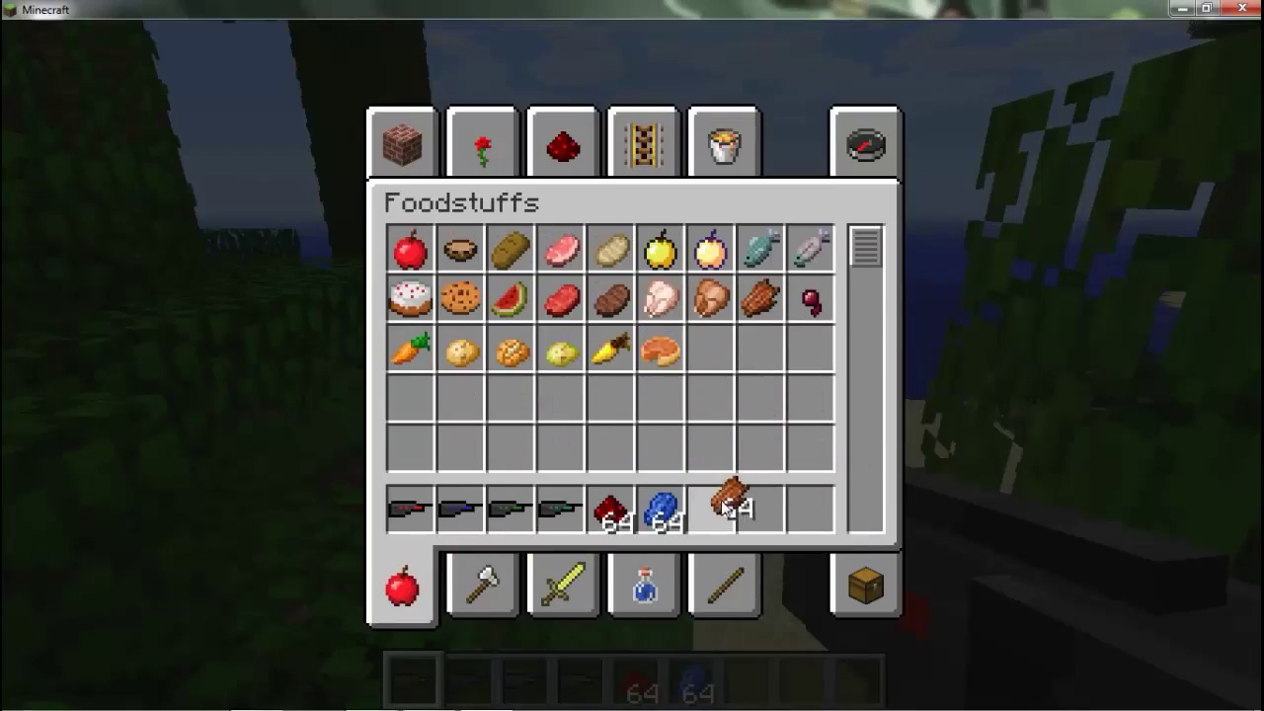
left_click(761, 508)
key("e")
Test-fire the redstone handgun several times along the beach and over the sea
right_click(636, 366)
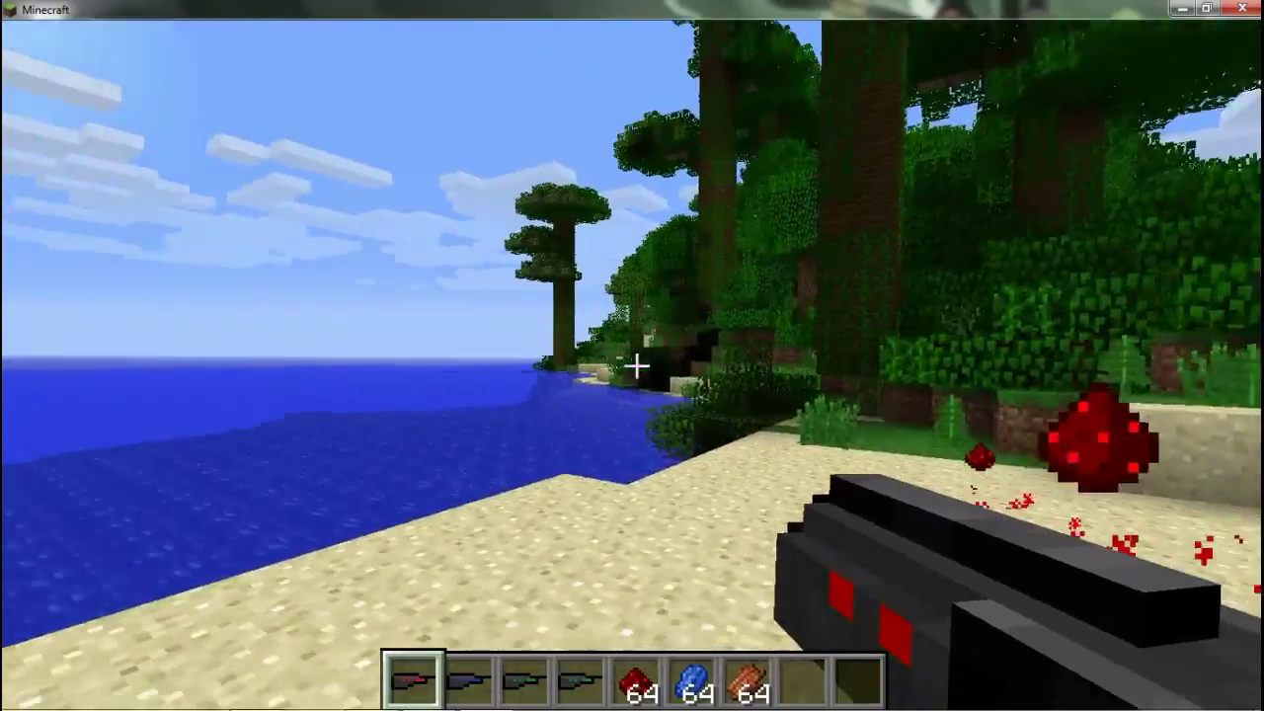
right_click(636, 366)
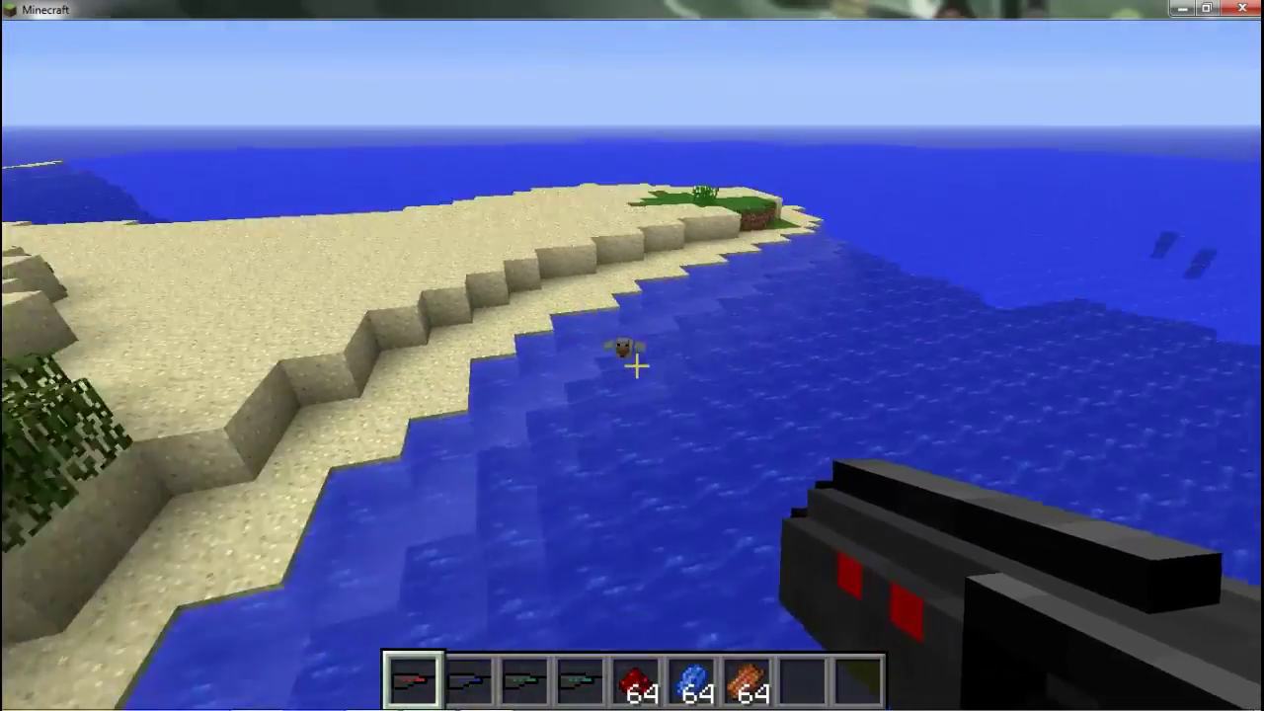
right_click(636, 367)
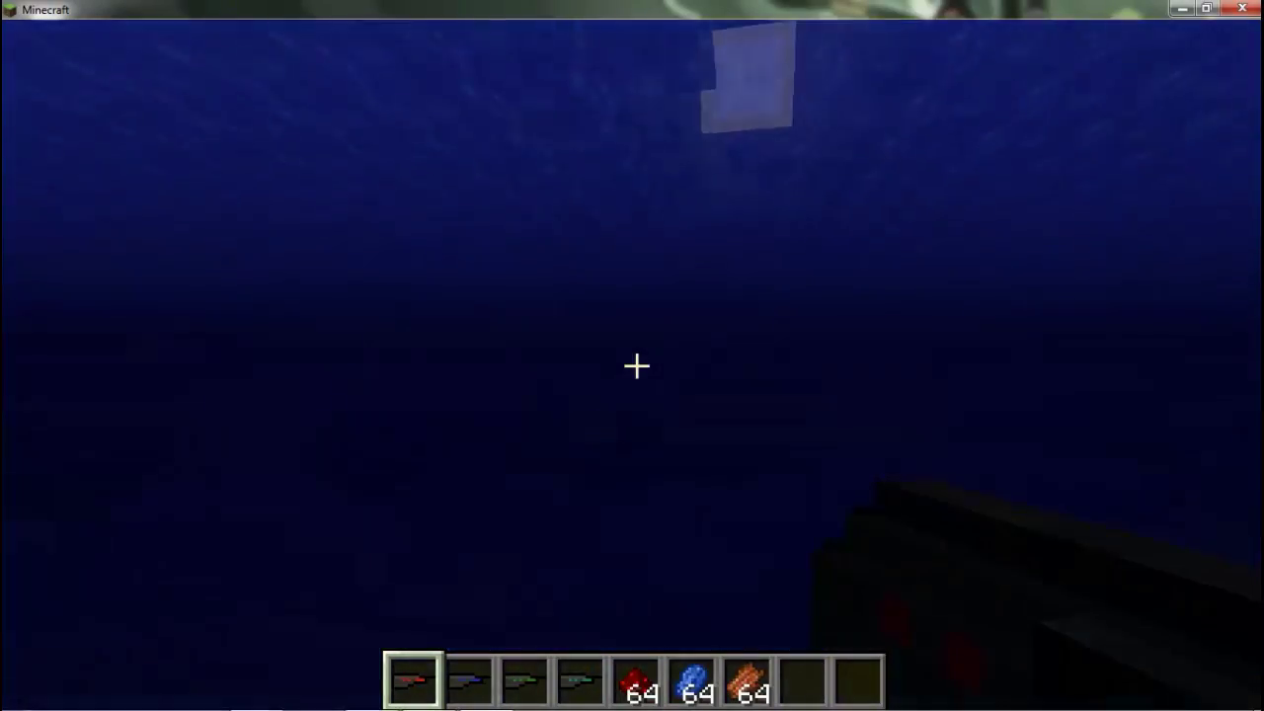
right_click(636, 367)
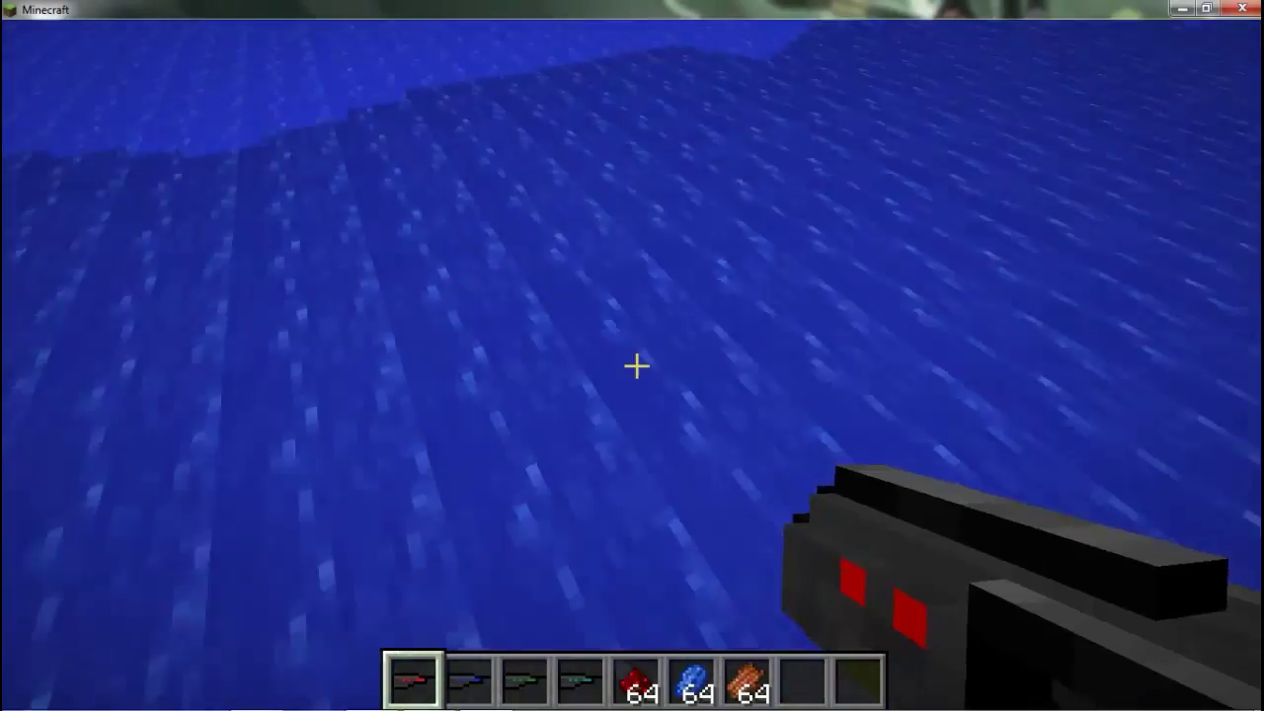
Fire the redstone handgun twice more while flying over the sea and equip the second handgun in the hotbar
right_click(636, 367)
right_click(636, 367)
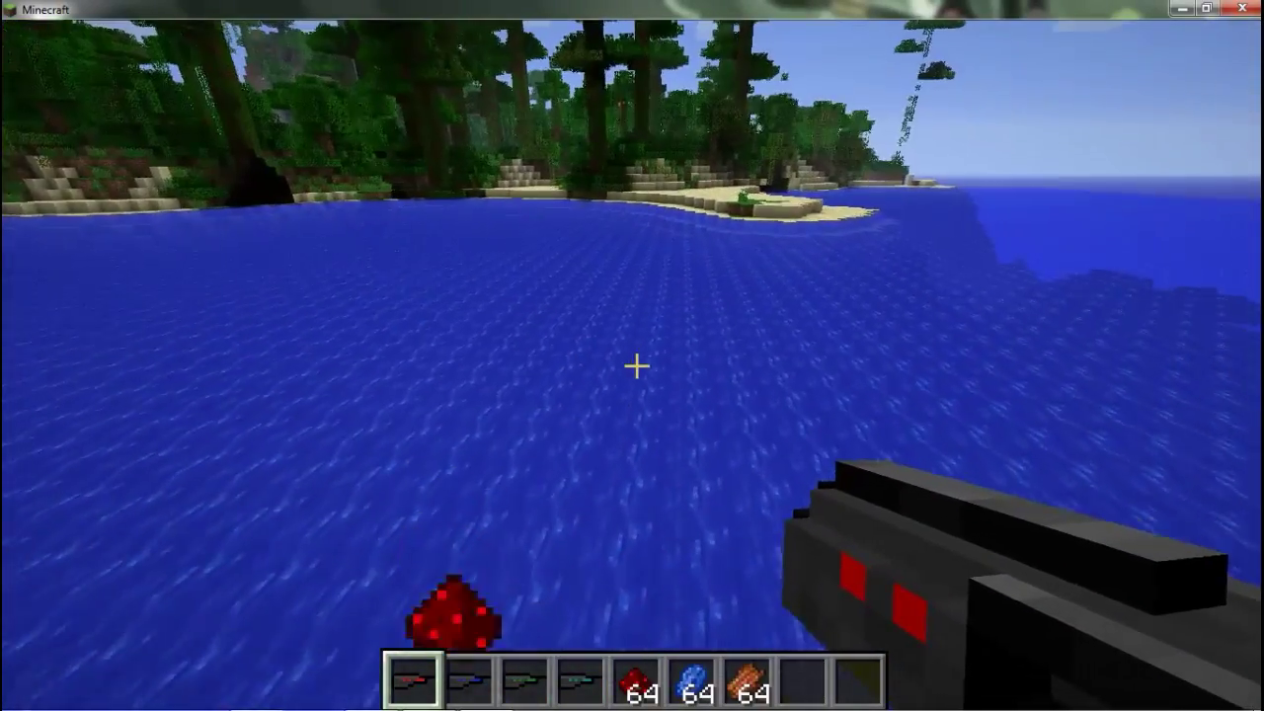
scroll(637, 367, "down", 1)
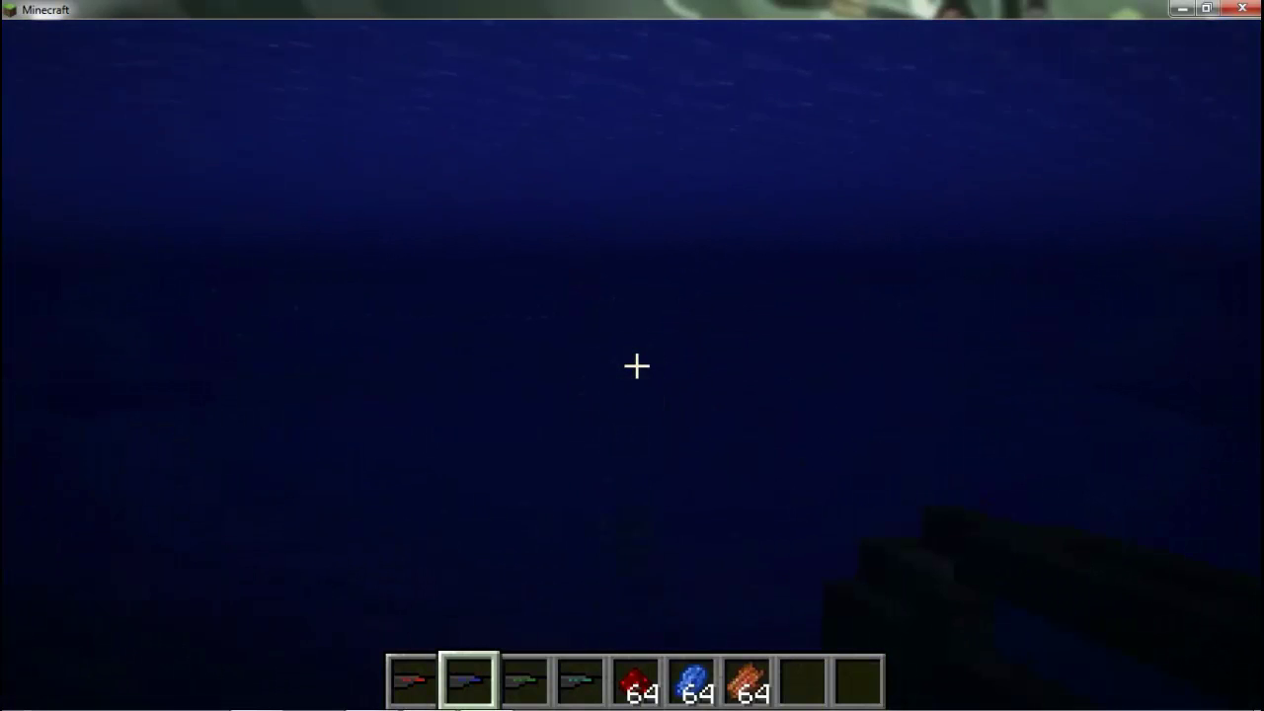
Raise the brightness from Moody to the maximum in the video settings and return to the game
key("Escape")
left_click(529, 431)
left_click(408, 413)
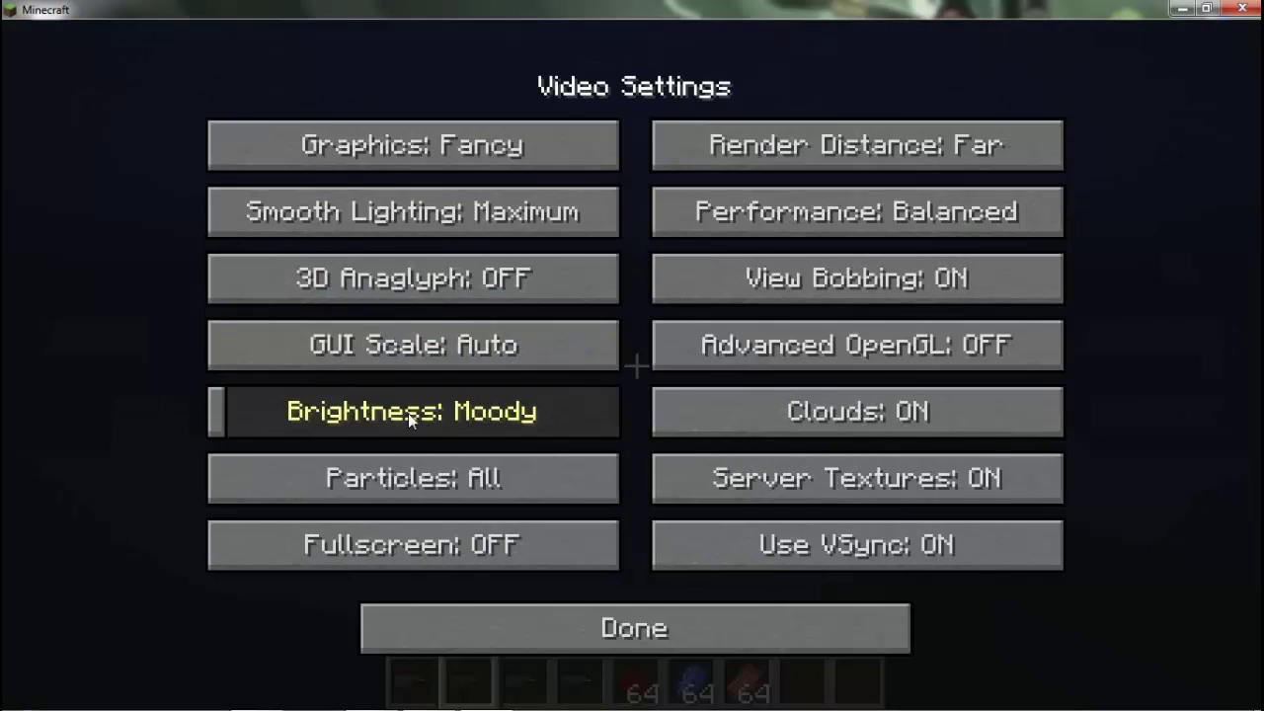
left_click_drag(408, 413, 622, 413)
left_click(635, 628)
left_click(635, 628)
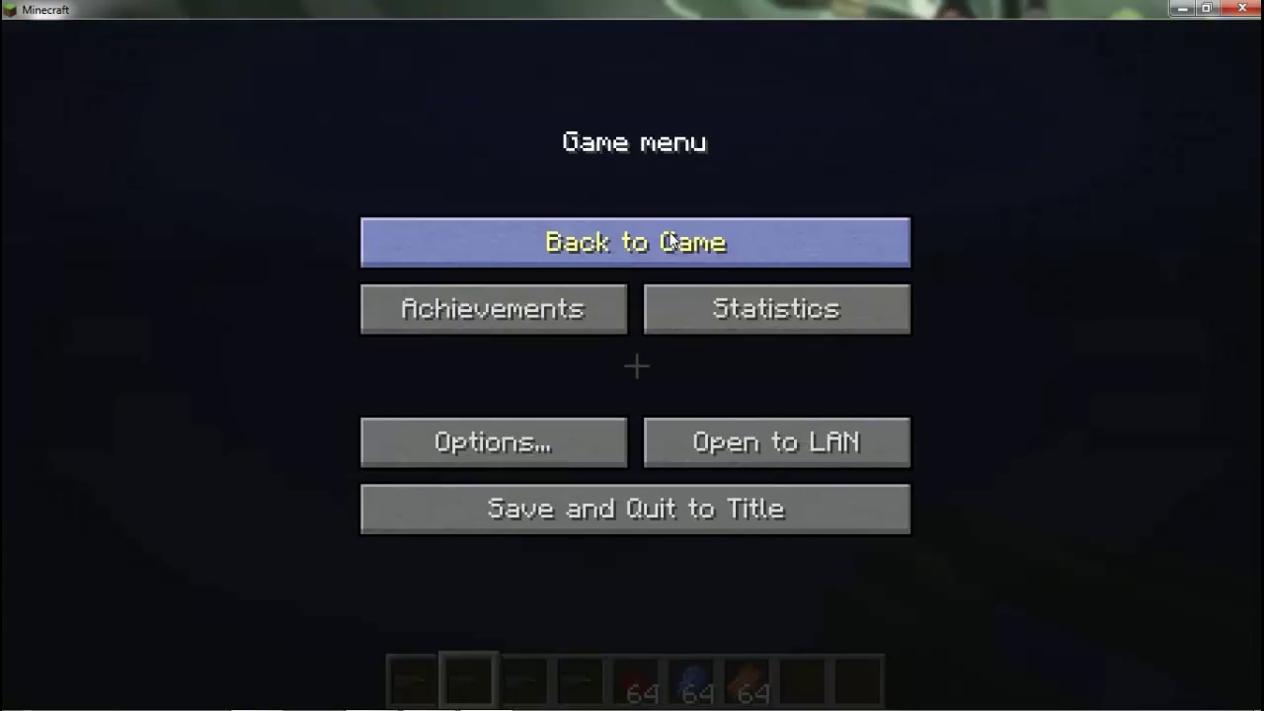
left_click(635, 240)
Swim through the dark water with the second handgun equipped and come back up above the sea near the sandy shore
key("w")
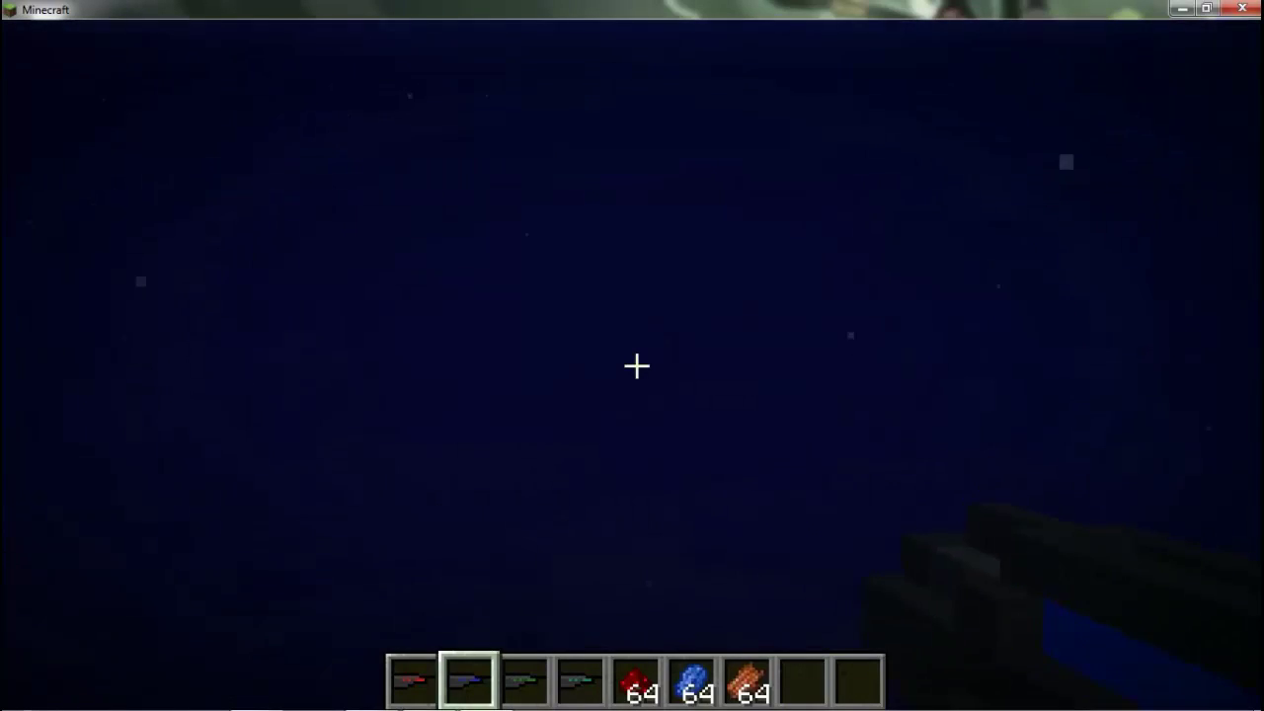
key("w")
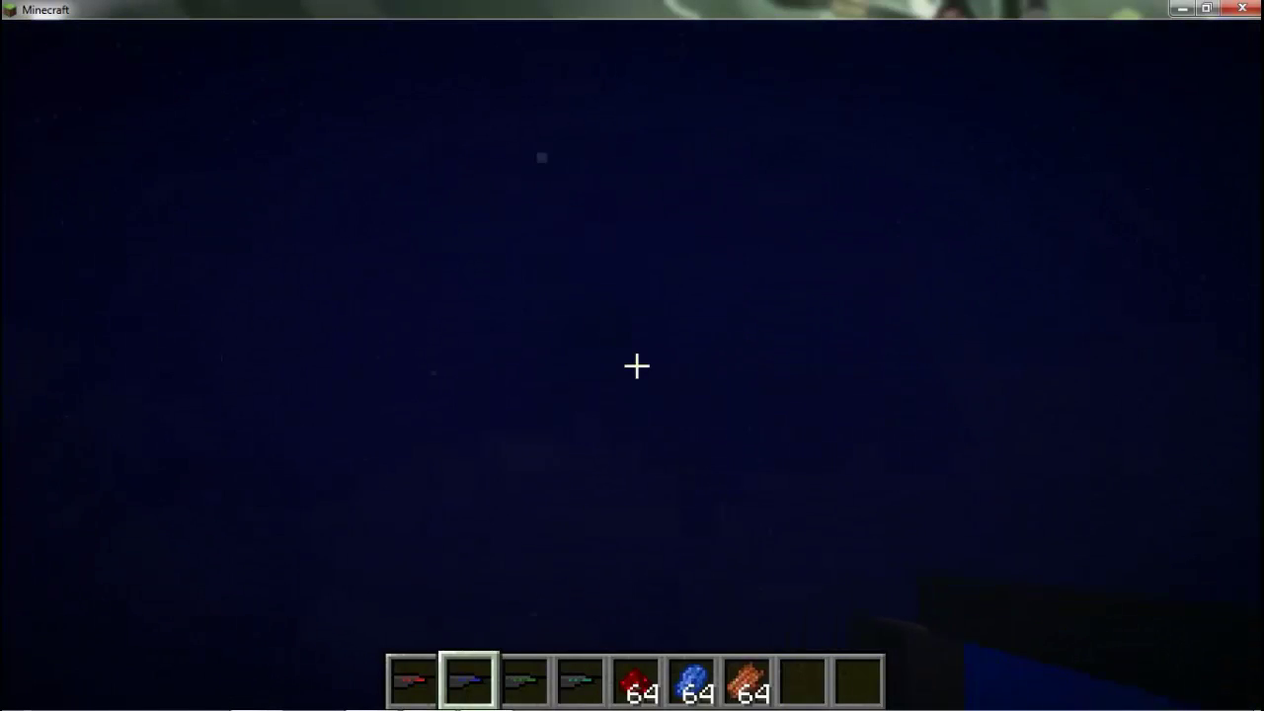
key("w")
key("w")
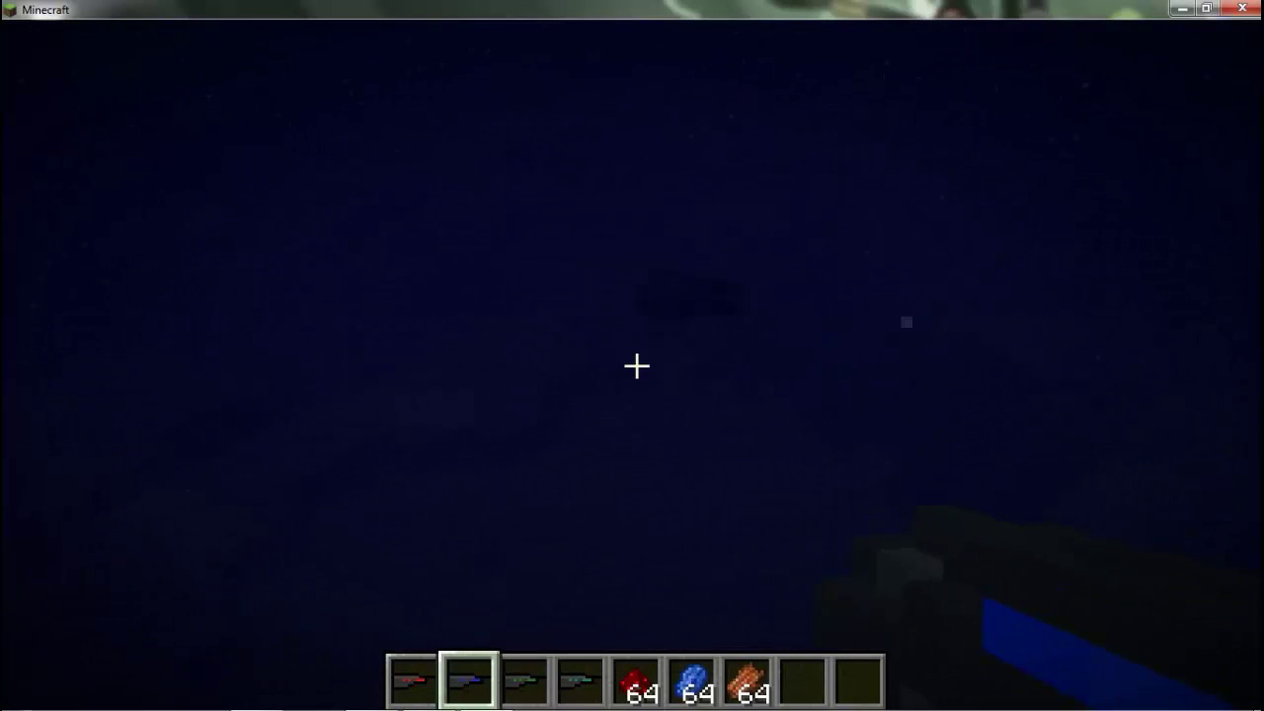
key("w")
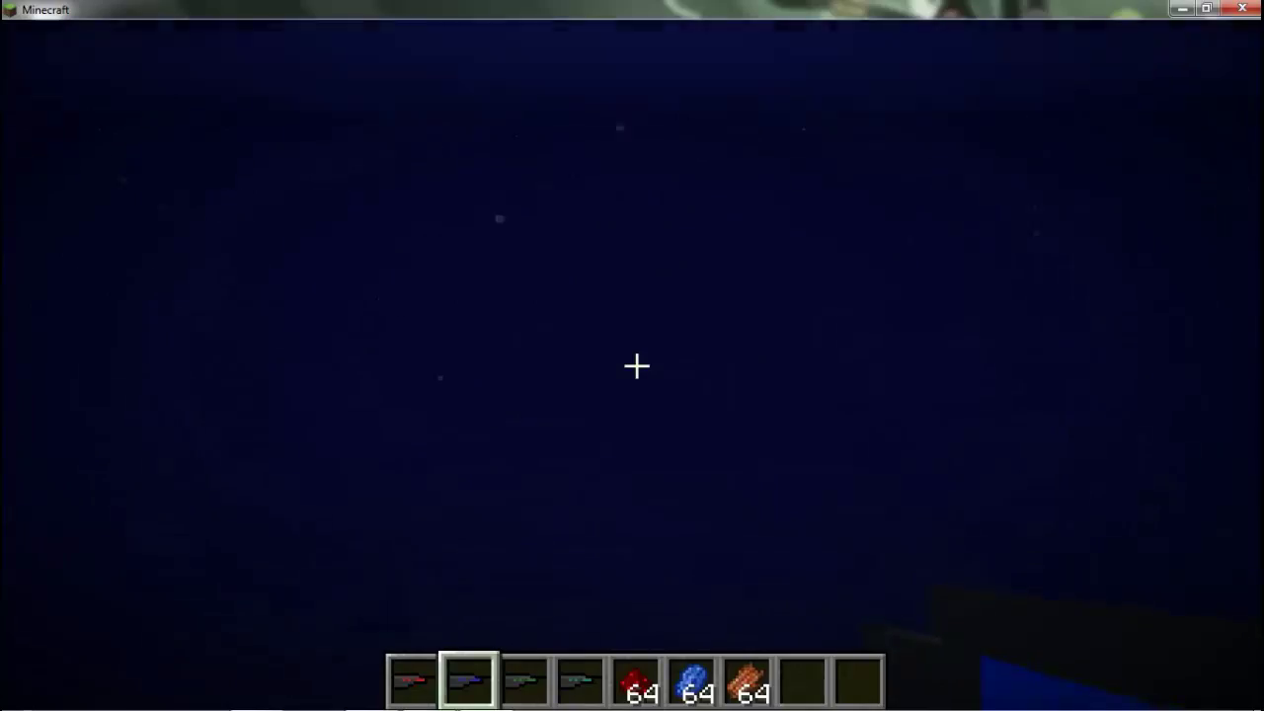
key("w")
key("w")
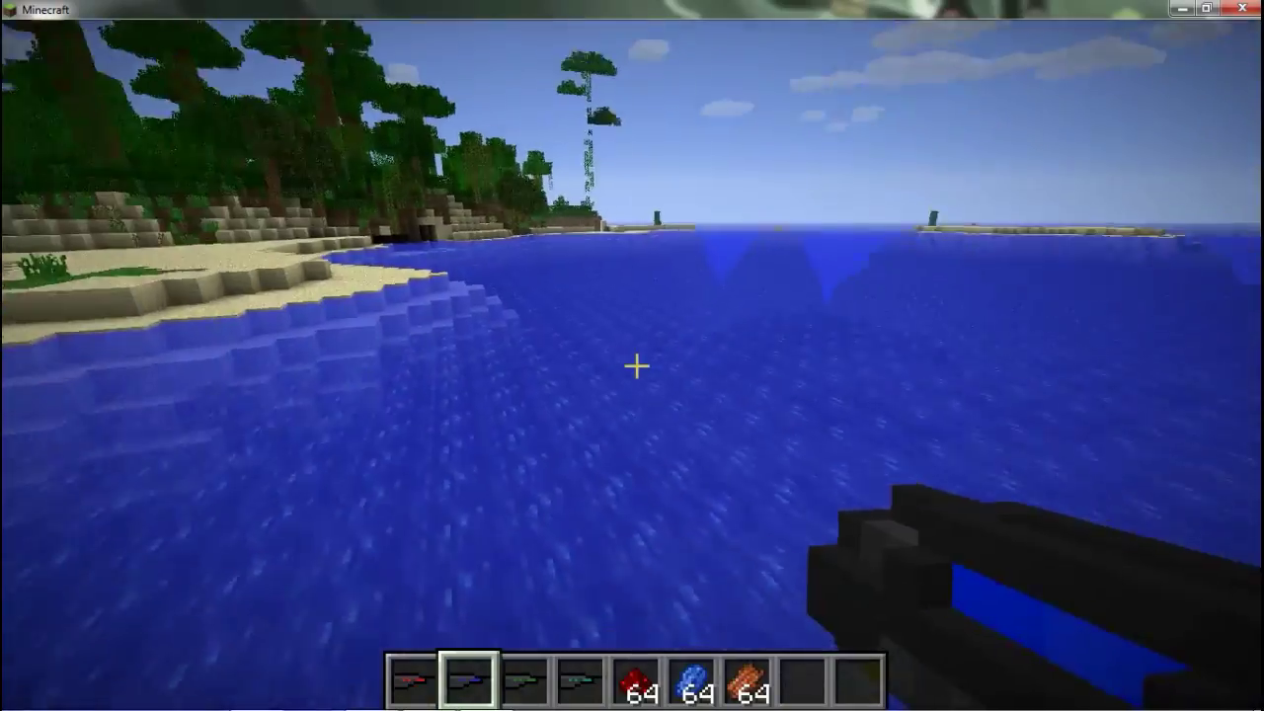
Equip the Zombie Hord ShotGun and fire several shots over the beach while flying toward the jungle
scroll(637, 366, "down", 2)
scroll(637, 367, "up", 1)
key("w")
right_click(636, 366)
right_click(636, 367)
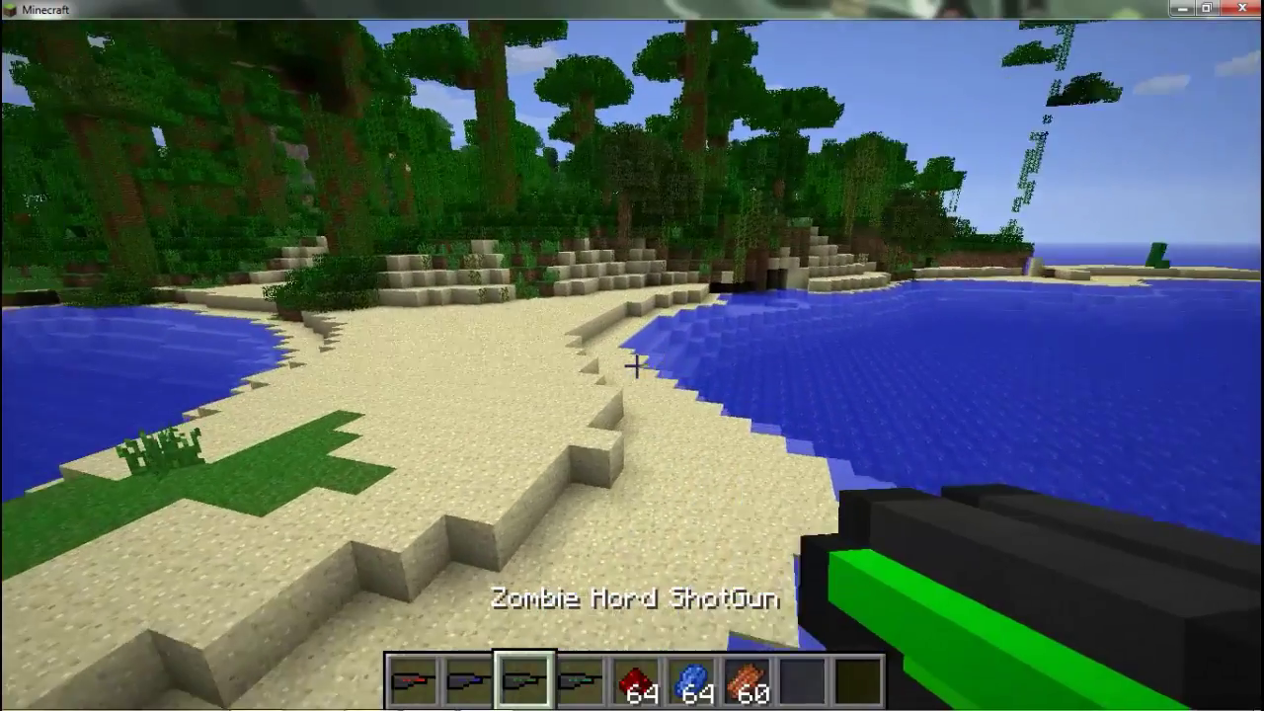
right_click(636, 367)
key("w")
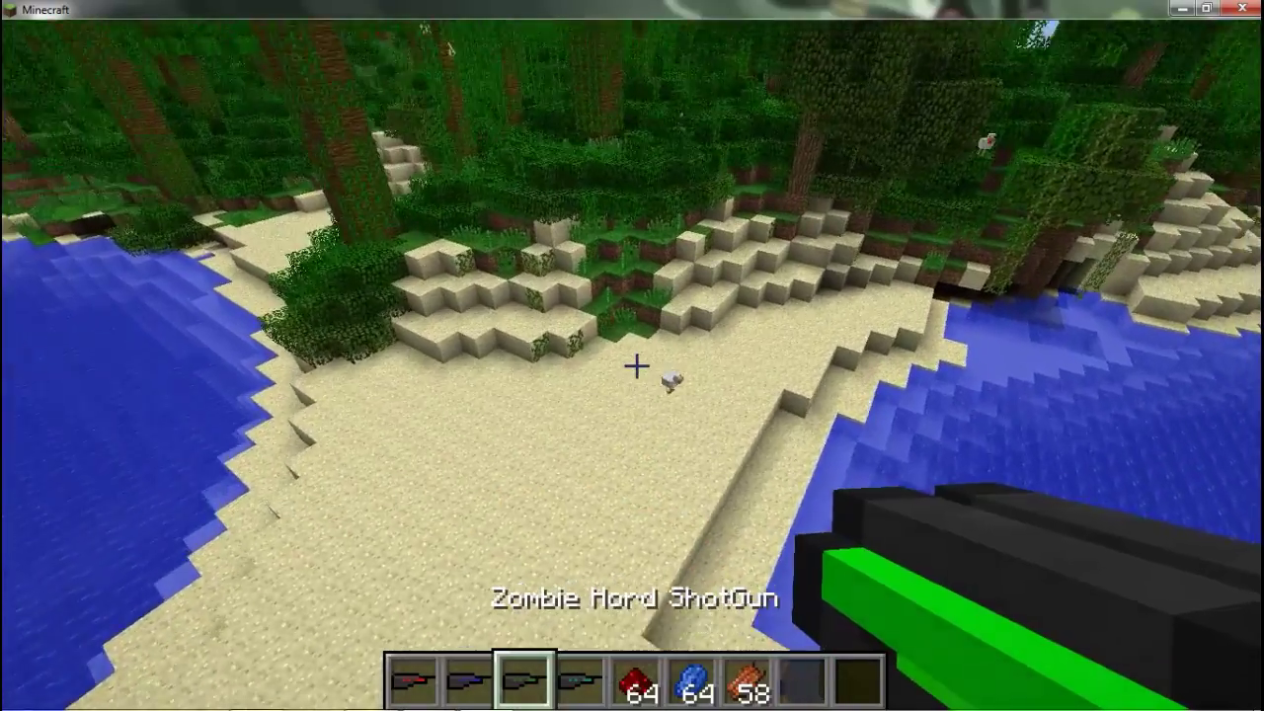
Keep firing the Zombie Hord ShotGun at the chicken on the sand and along the jungle's edge
key("w")
right_click(636, 366)
key("w")
right_click(636, 366)
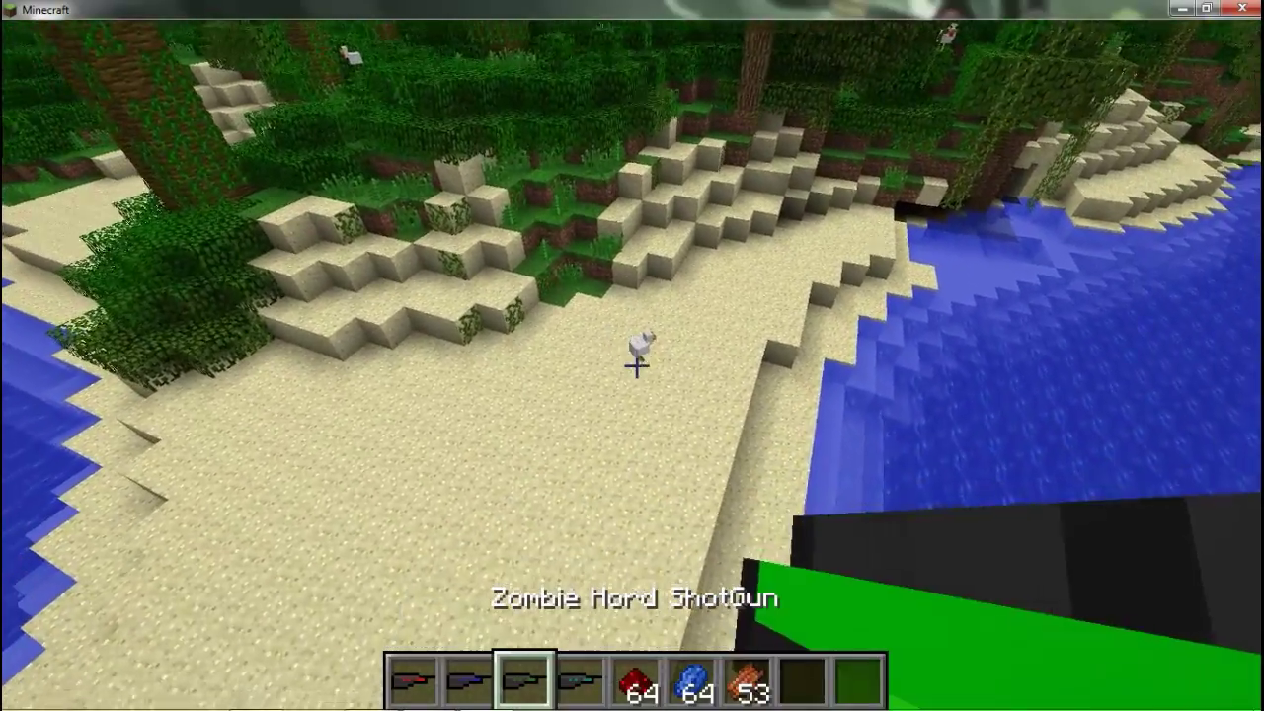
right_click(636, 367)
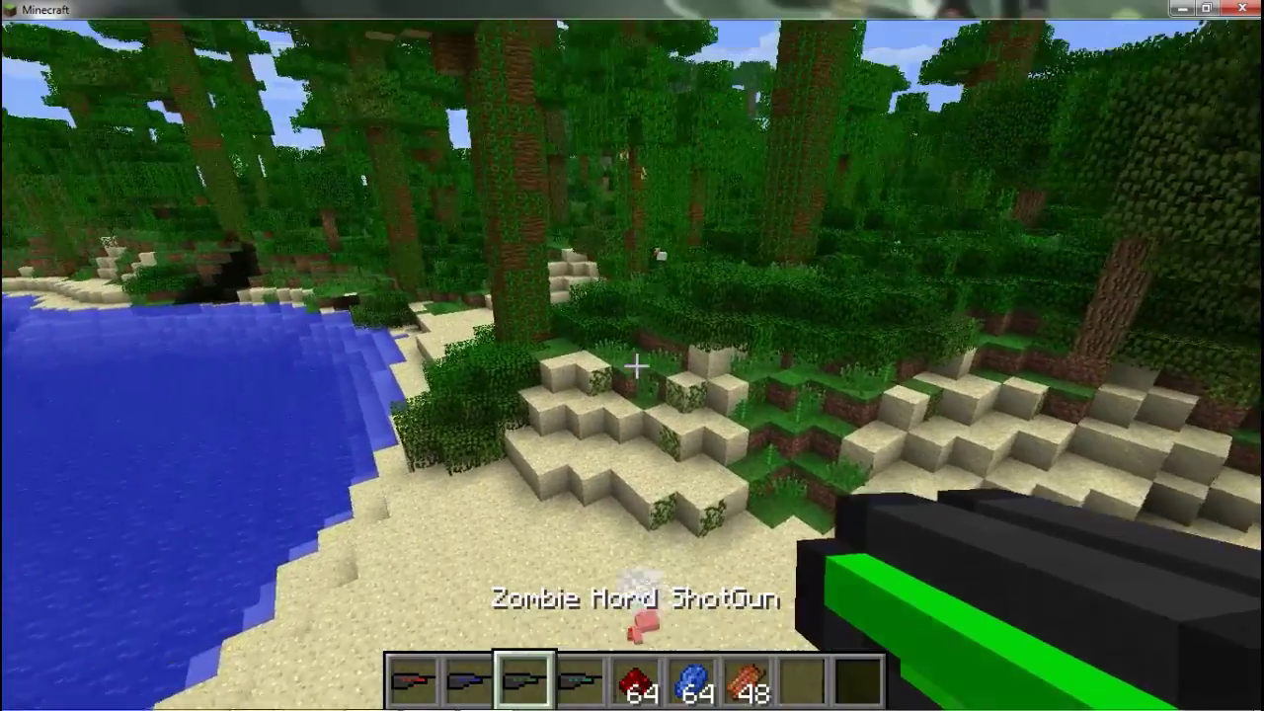
key("w")
right_click(636, 367)
right_click(636, 367)
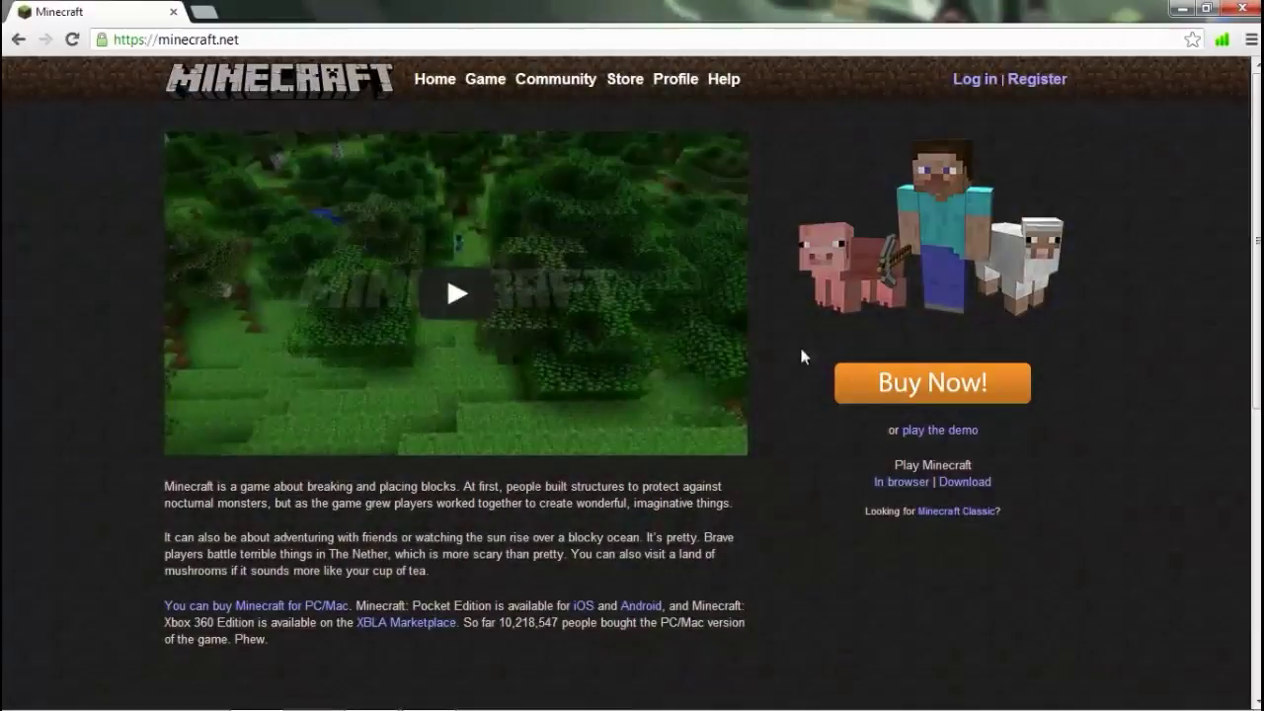
Download minecraft_server.jar from the minecraft.net download page, accept the file, and open the browser's list of downloads
left_click(968, 482)
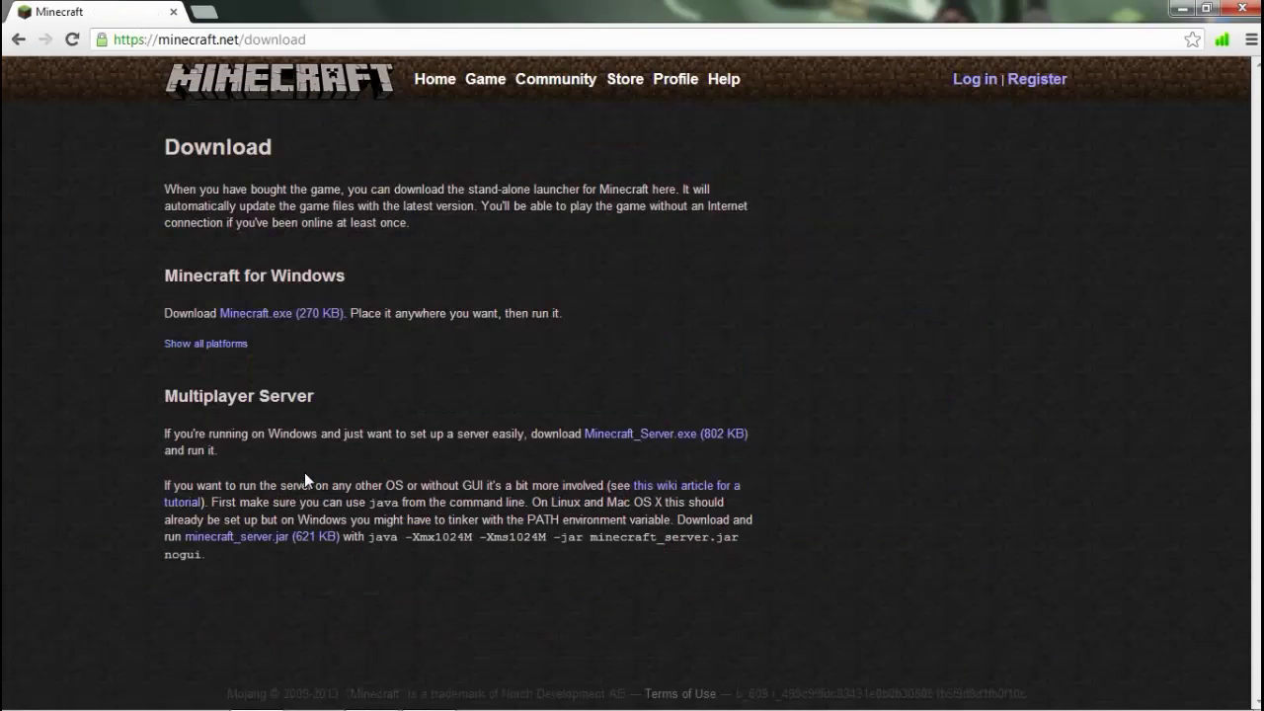
left_click(281, 539)
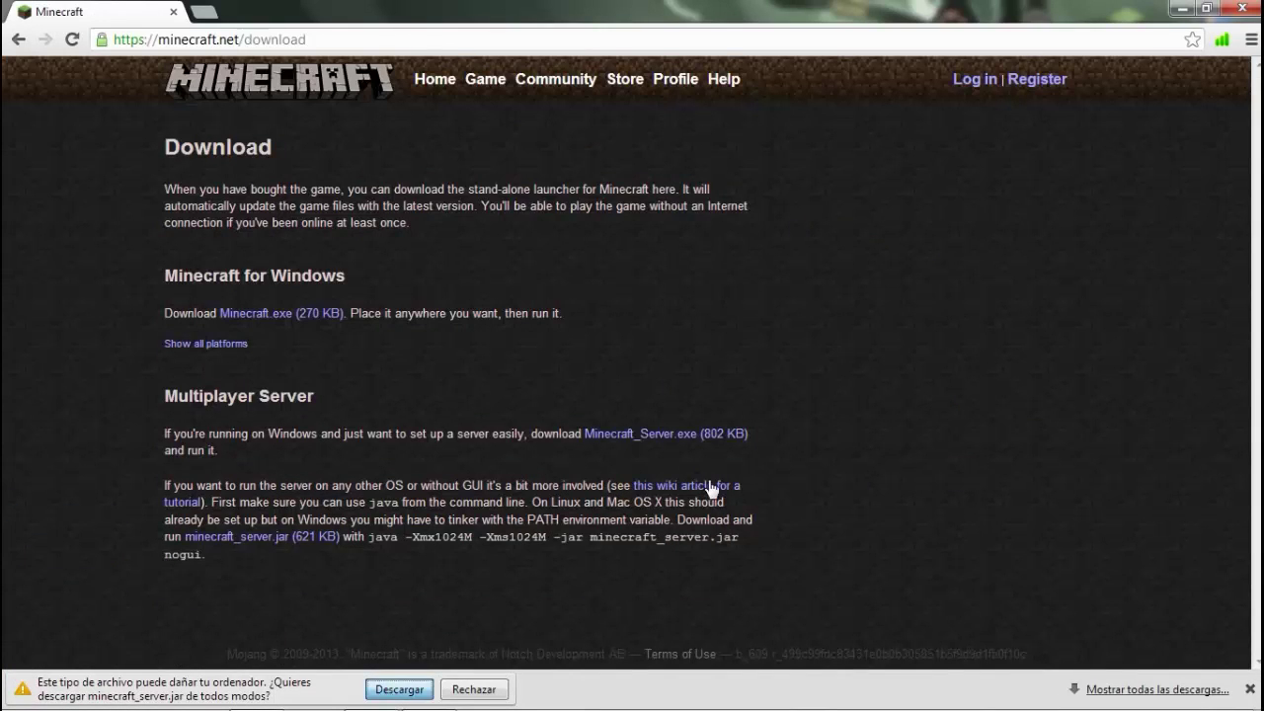
left_click(399, 689)
left_click(1158, 689)
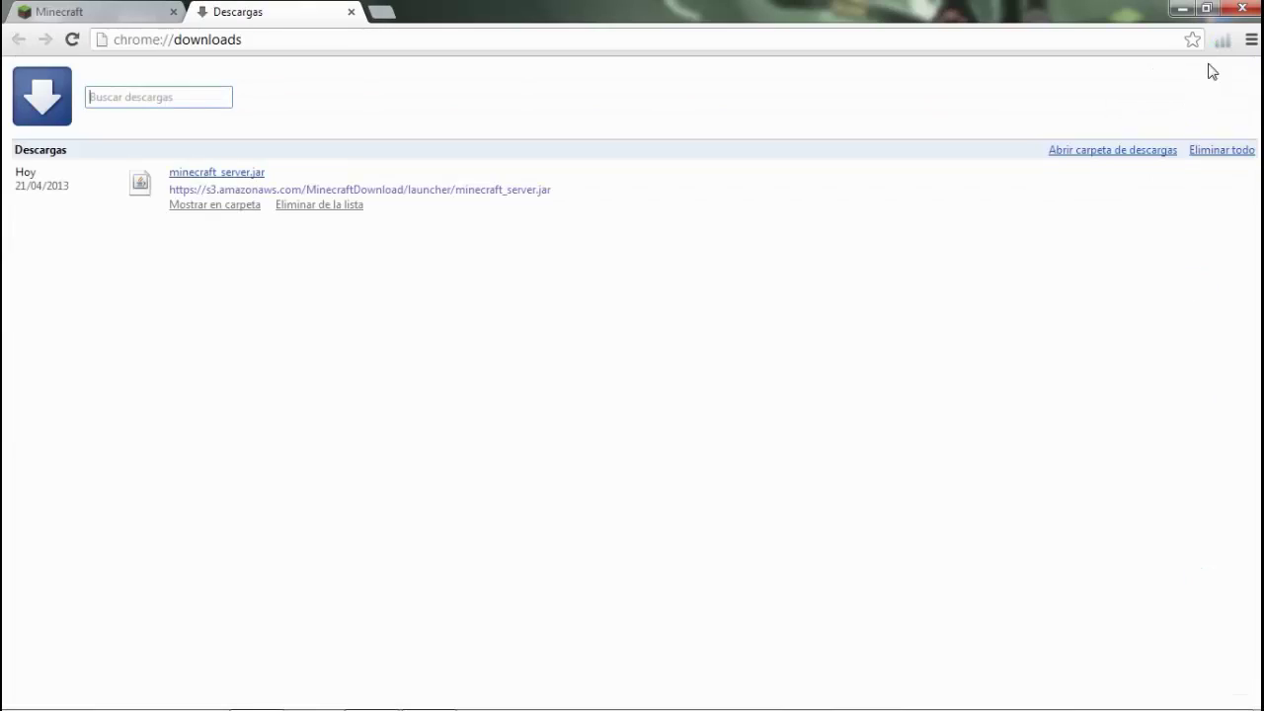
Place the downloaded minecraft_server.jar on the desktop and minimize the browser
left_click(1209, 9)
left_click_drag(632, 260, 321, 158)
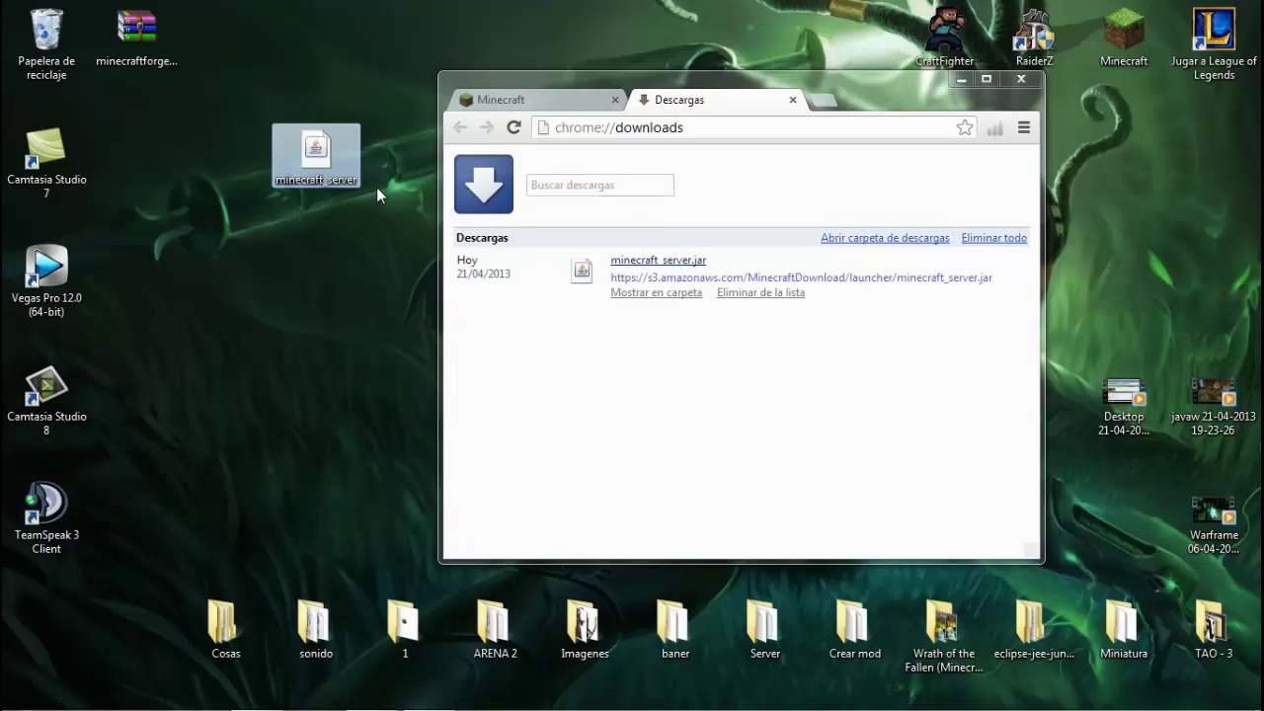
left_click(958, 79)
Create a new folder on the desktop, move minecraft_server into it, and open the folder
right_click(493, 191)
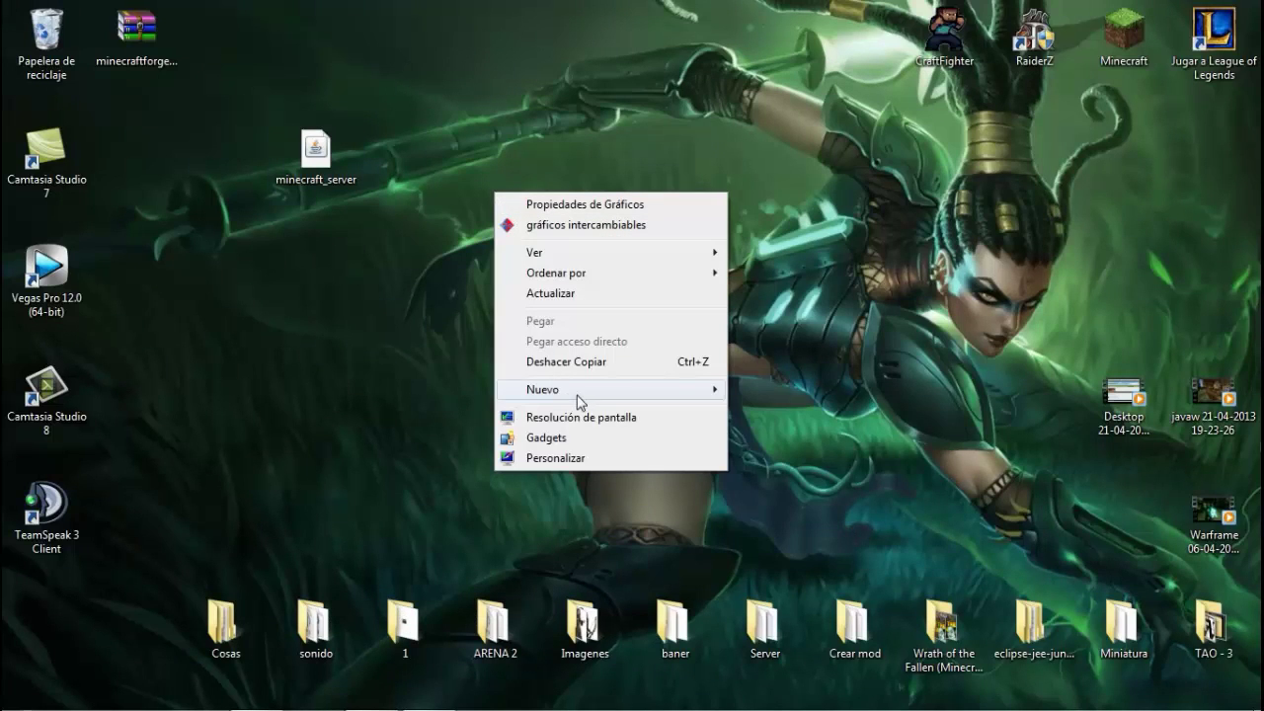
mouse_move(579, 391)
left_click(766, 386)
left_click(306, 159)
left_click_drag(306, 158, 484, 269)
double_click(484, 269)
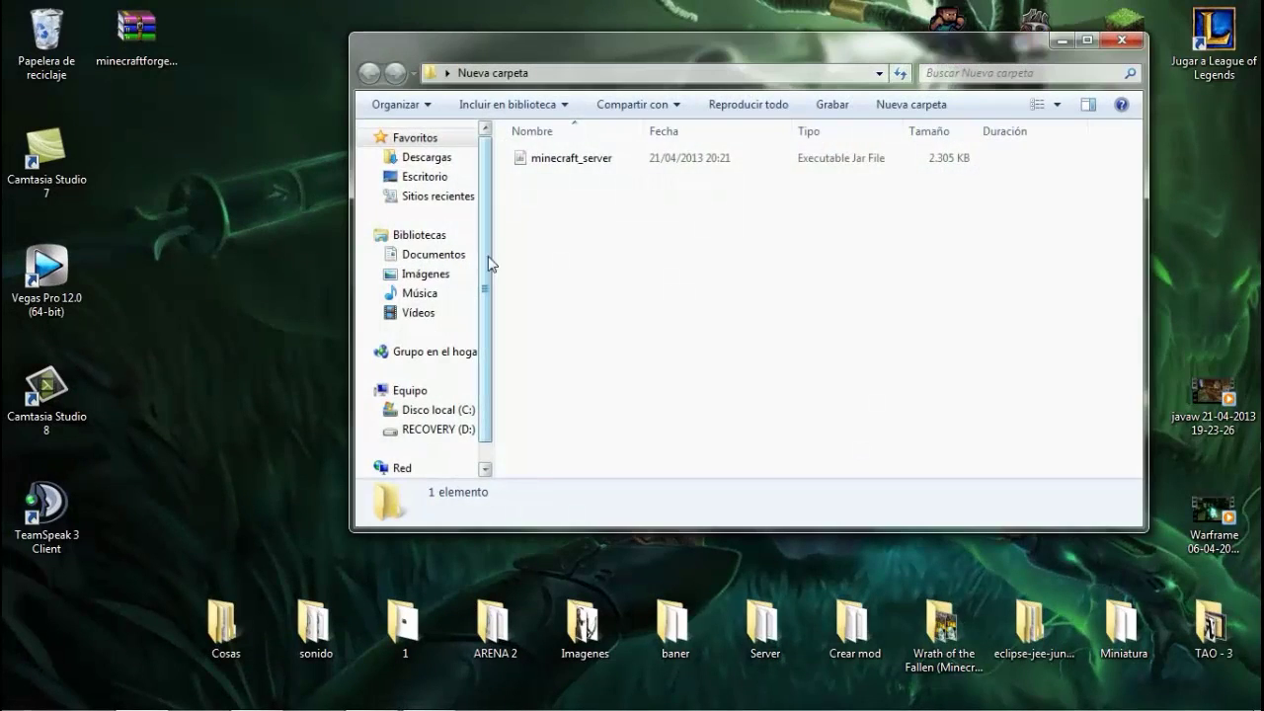
Open minecraft_server.jar and minecraftforge-universal-1.5.1-7.7.1.611.zip in WinRAR and arrange the two archive windows side by side
left_click(563, 156)
right_click(565, 160)
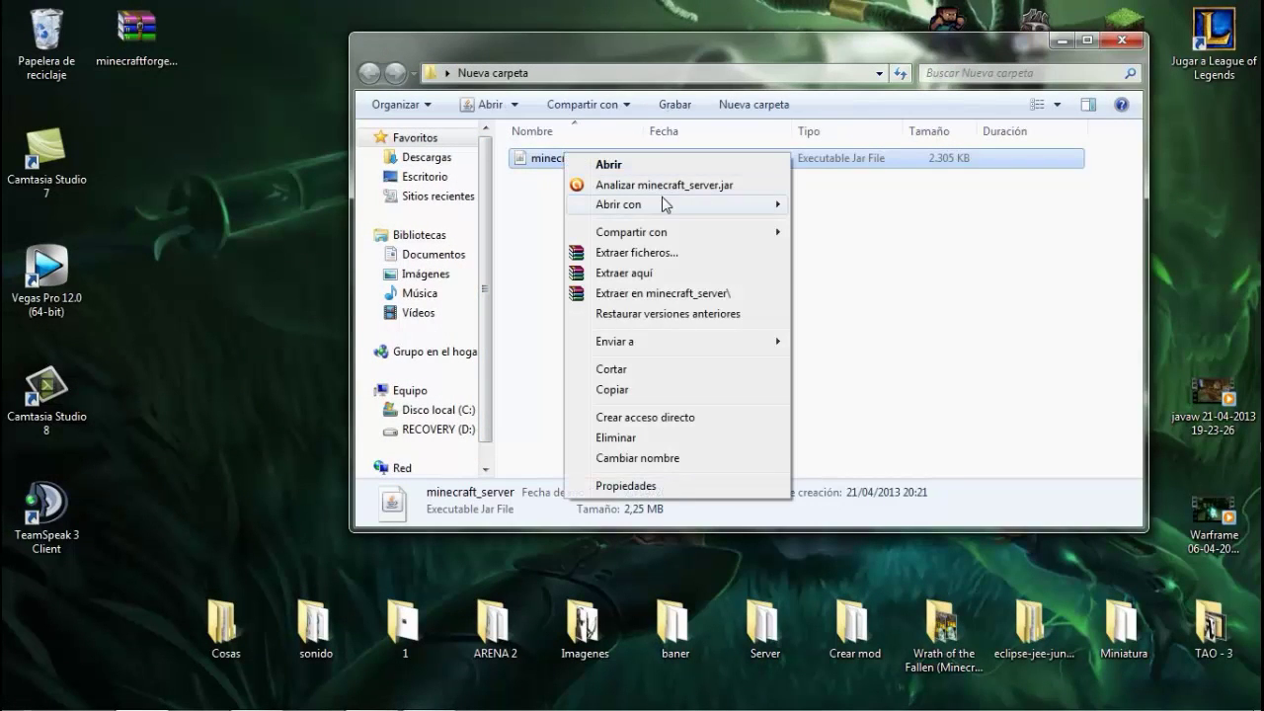
mouse_move(694, 205)
left_click(856, 224)
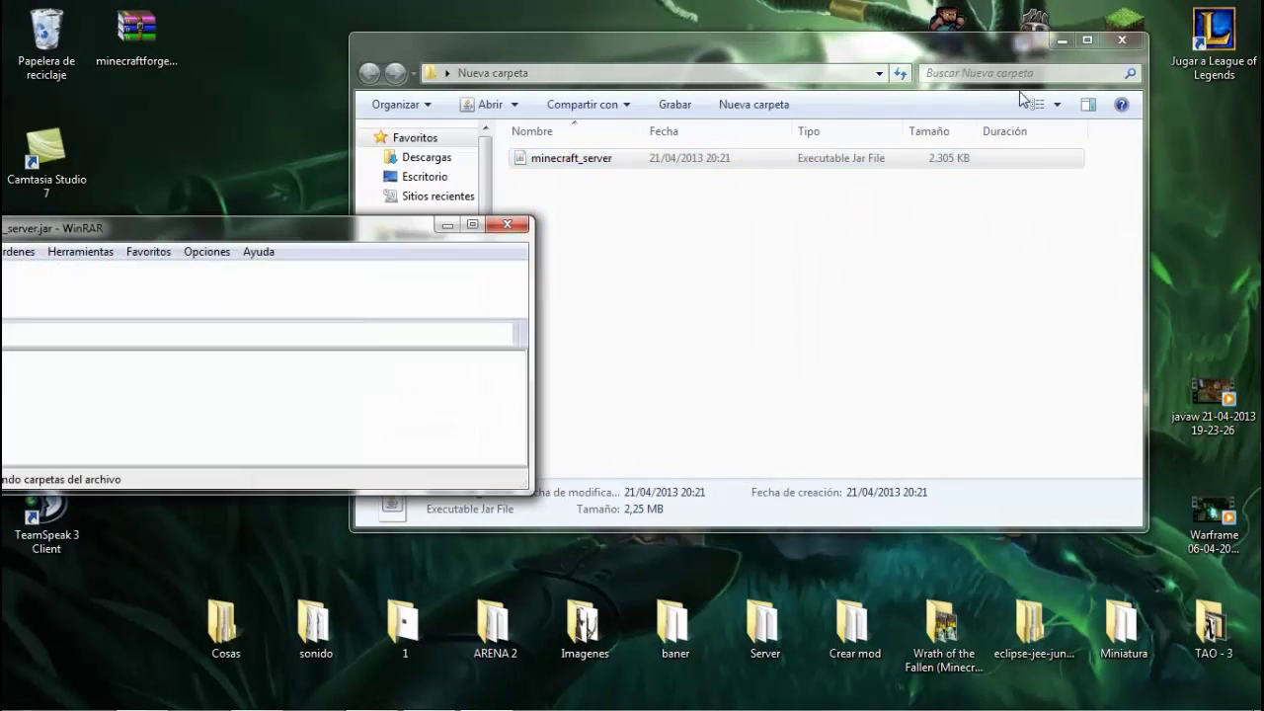
left_click(1057, 45)
left_click_drag(148, 228, 1262, 169)
double_click(134, 30)
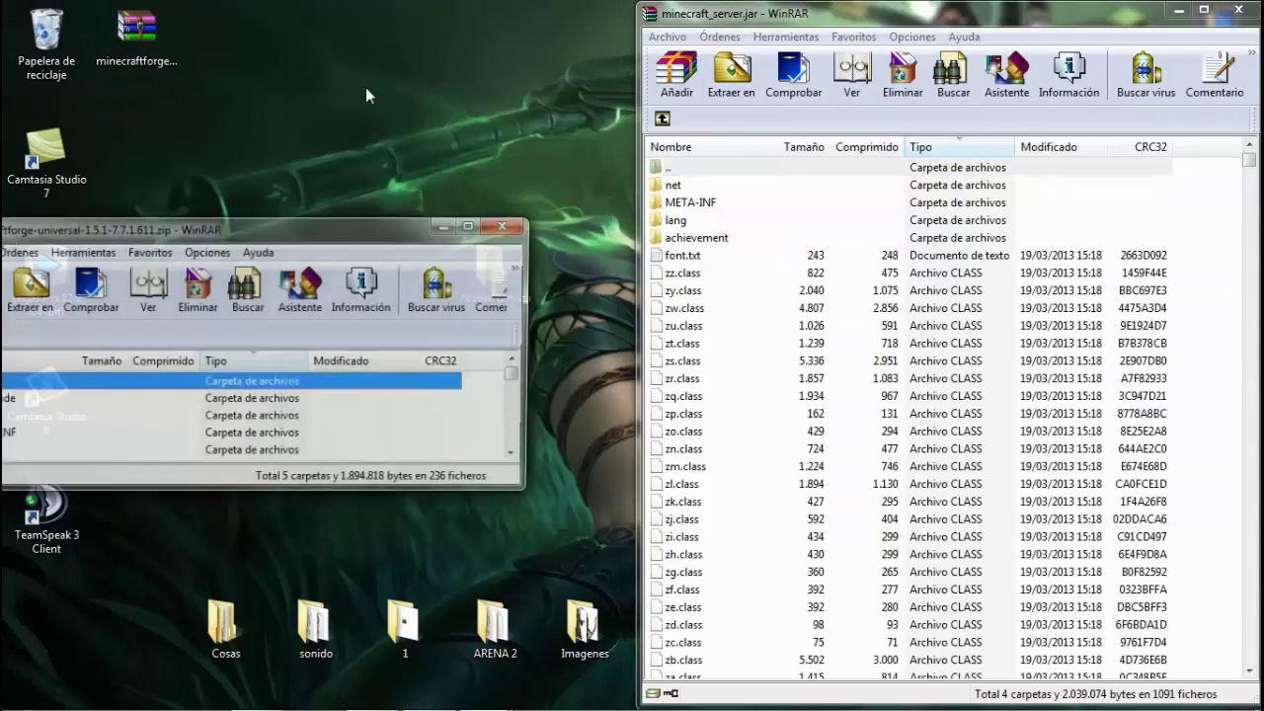
left_click_drag(449, 213, 0, 237)
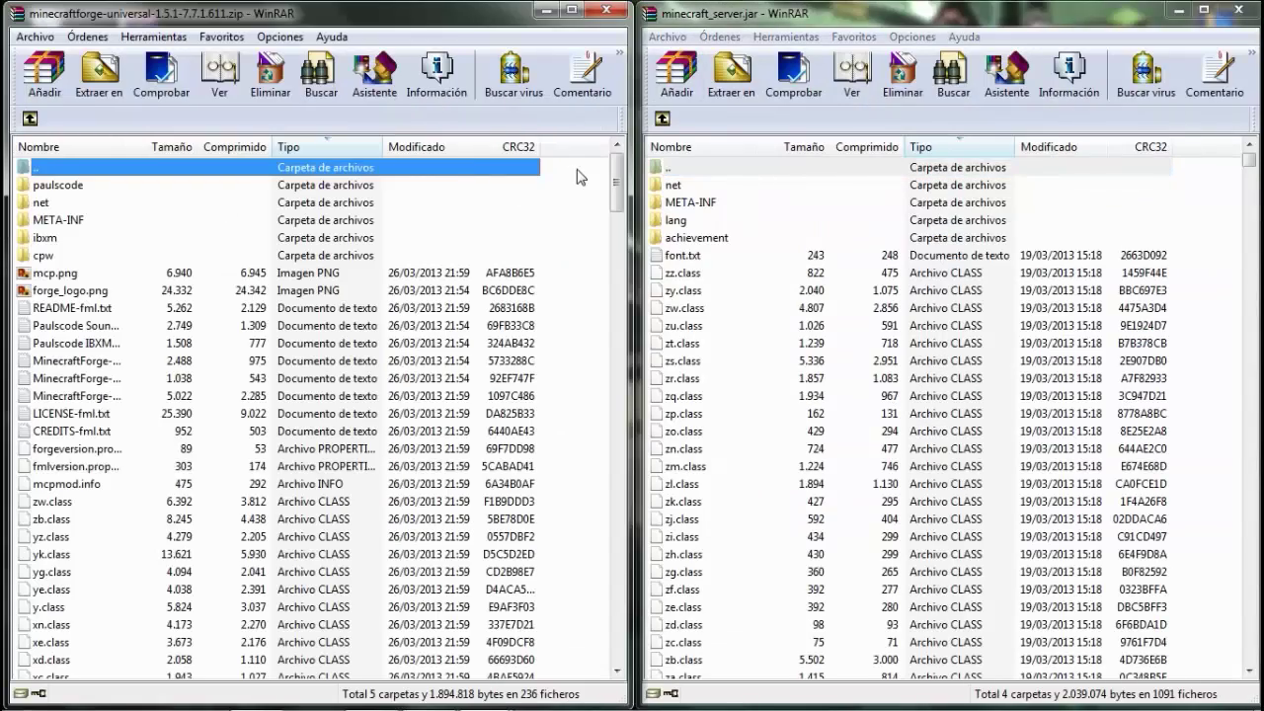
Add all the Forge archive's files and folders to minecraft_server.jar with the default parameters and close both archives
left_click_drag(581, 178, 553, 706)
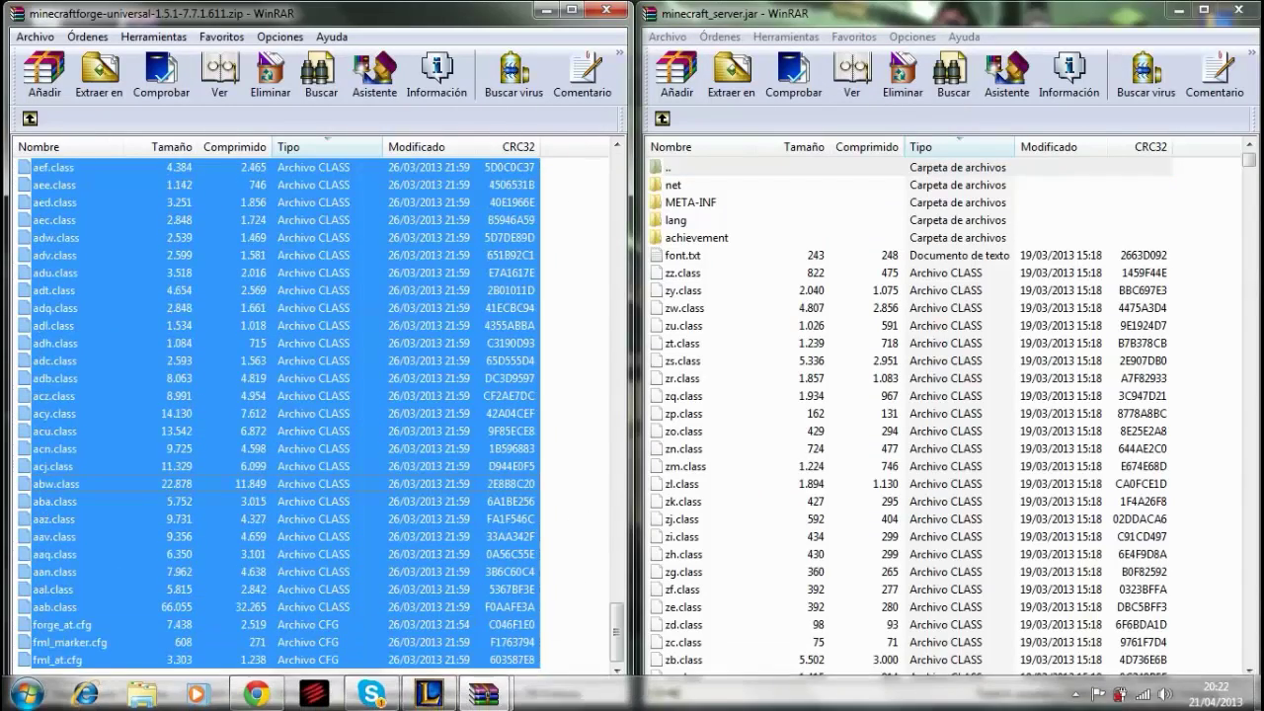
left_click_drag(494, 652, 1260, 393)
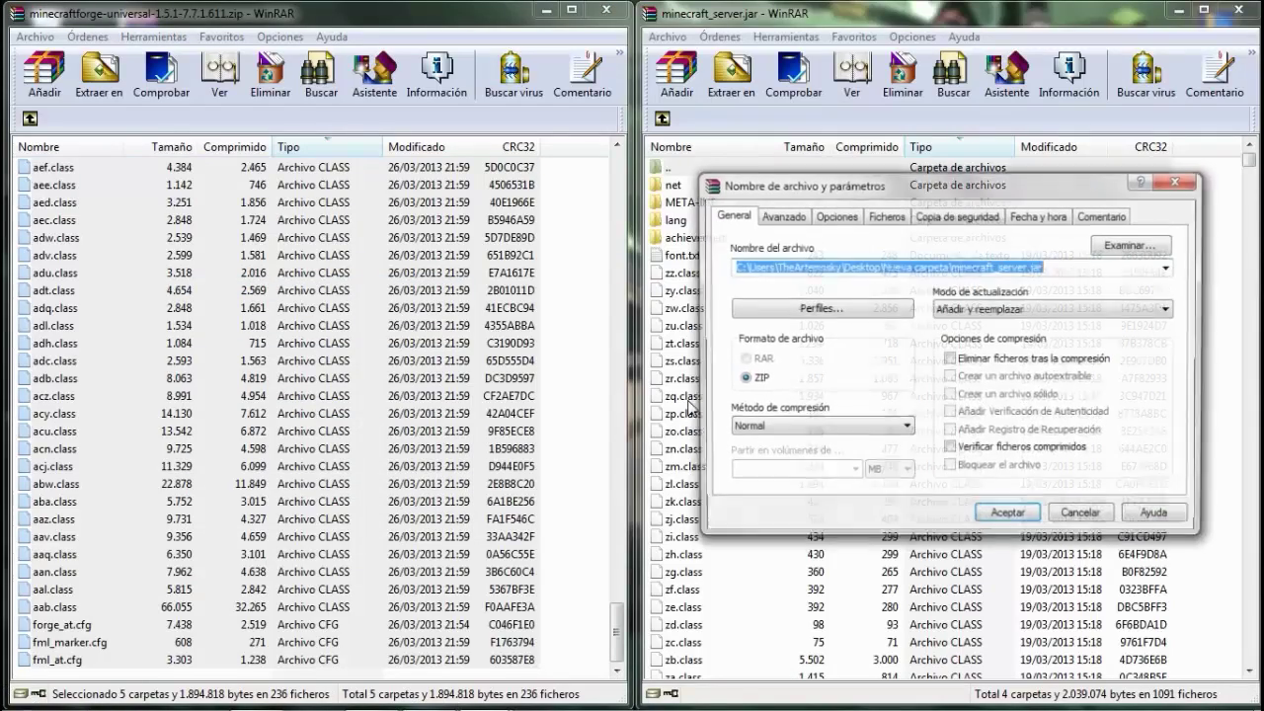
left_click(1013, 519)
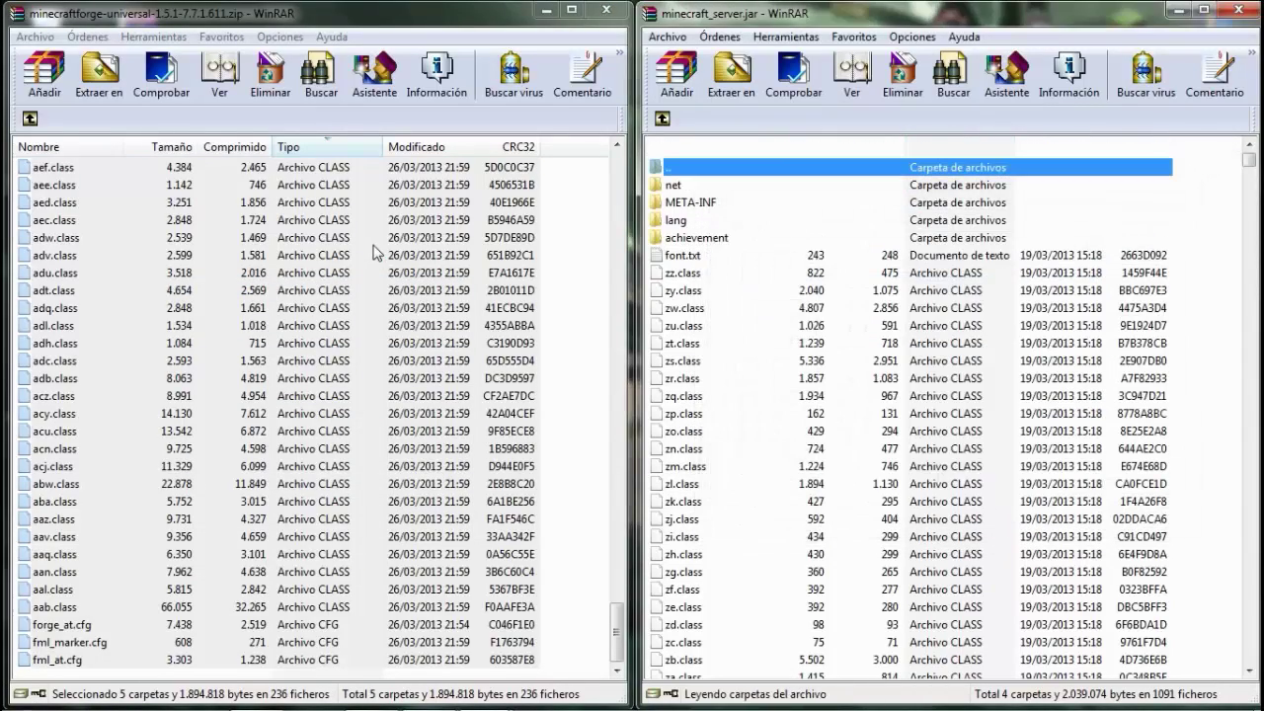
left_click(605, 10)
left_click(1239, 10)
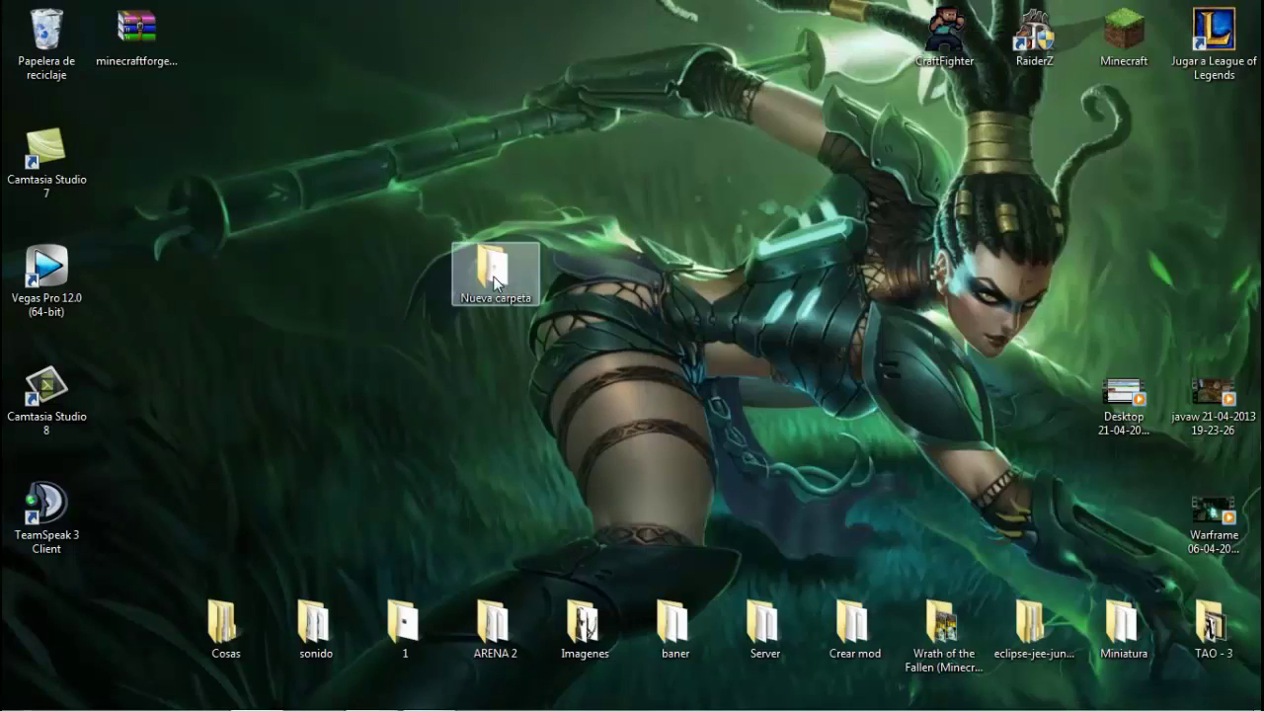
Reopen the new desktop folder and run minecraft_server so it generates its server files
double_click(491, 267)
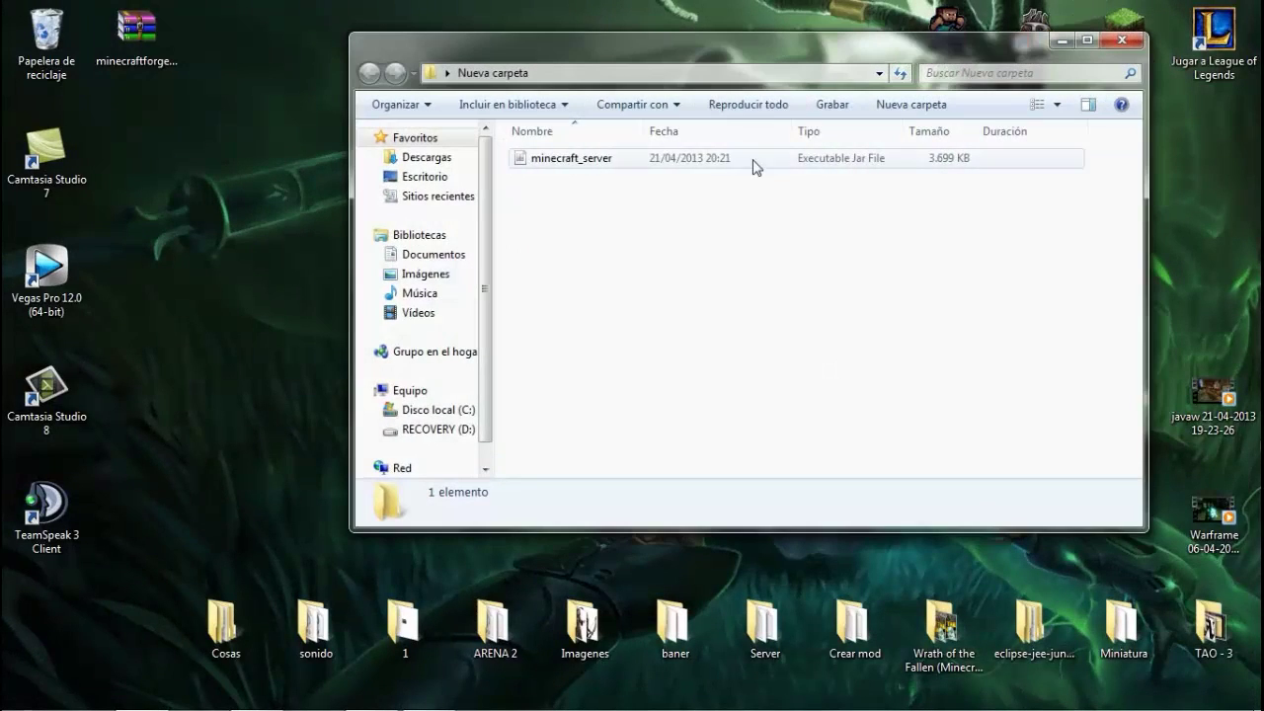
double_click(573, 161)
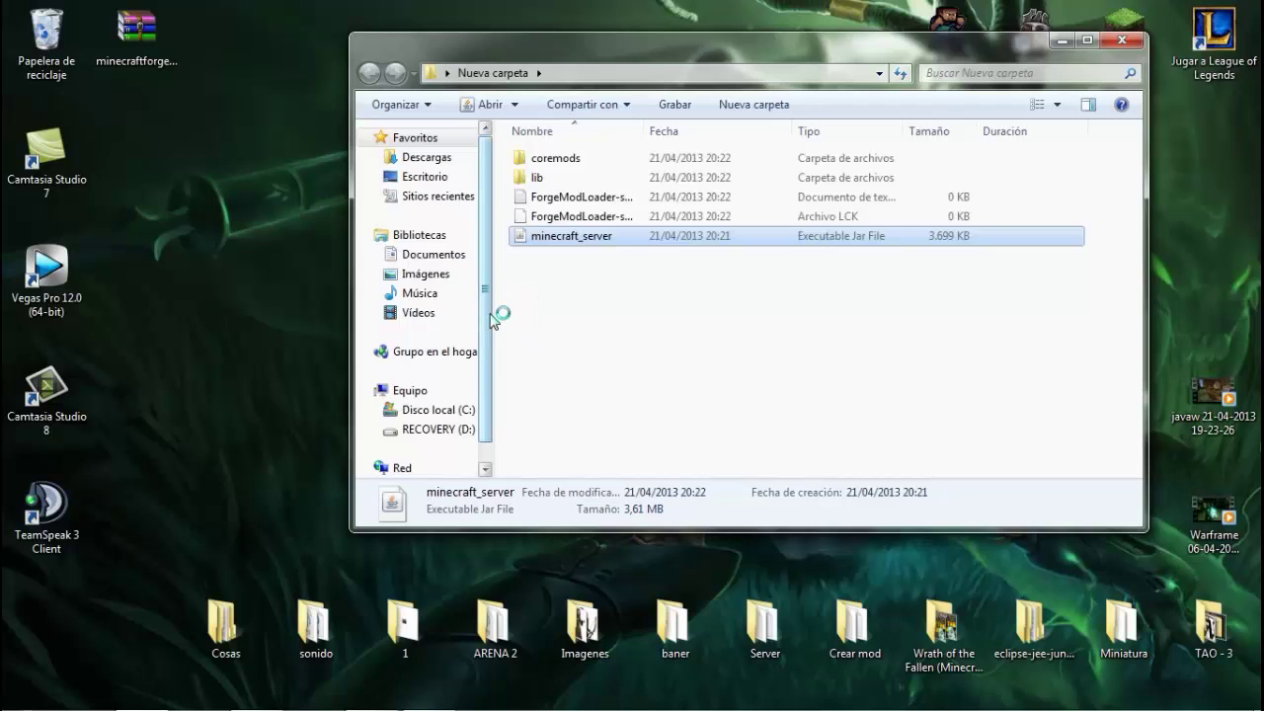
Go to %appdata%, open the mods folder inside .minecraft, and copy the Redstone HandGuns v2.0 archive
left_click(27, 692)
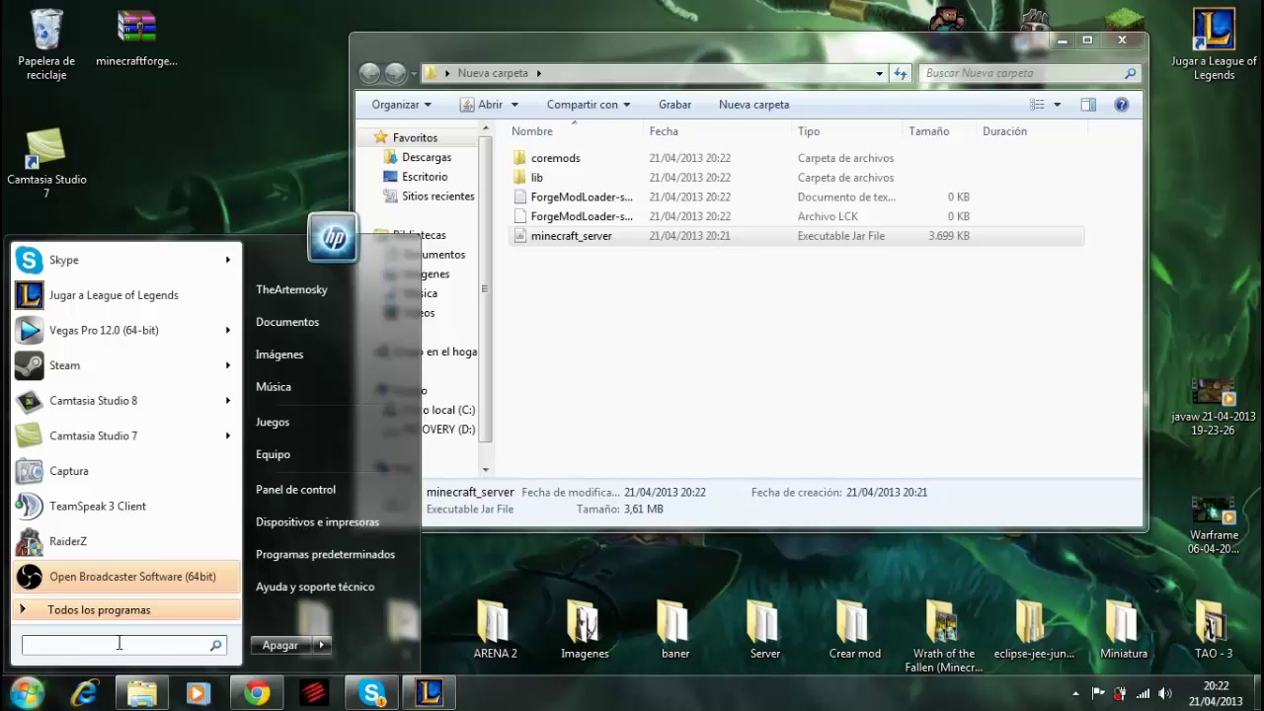
type("%appdata%")
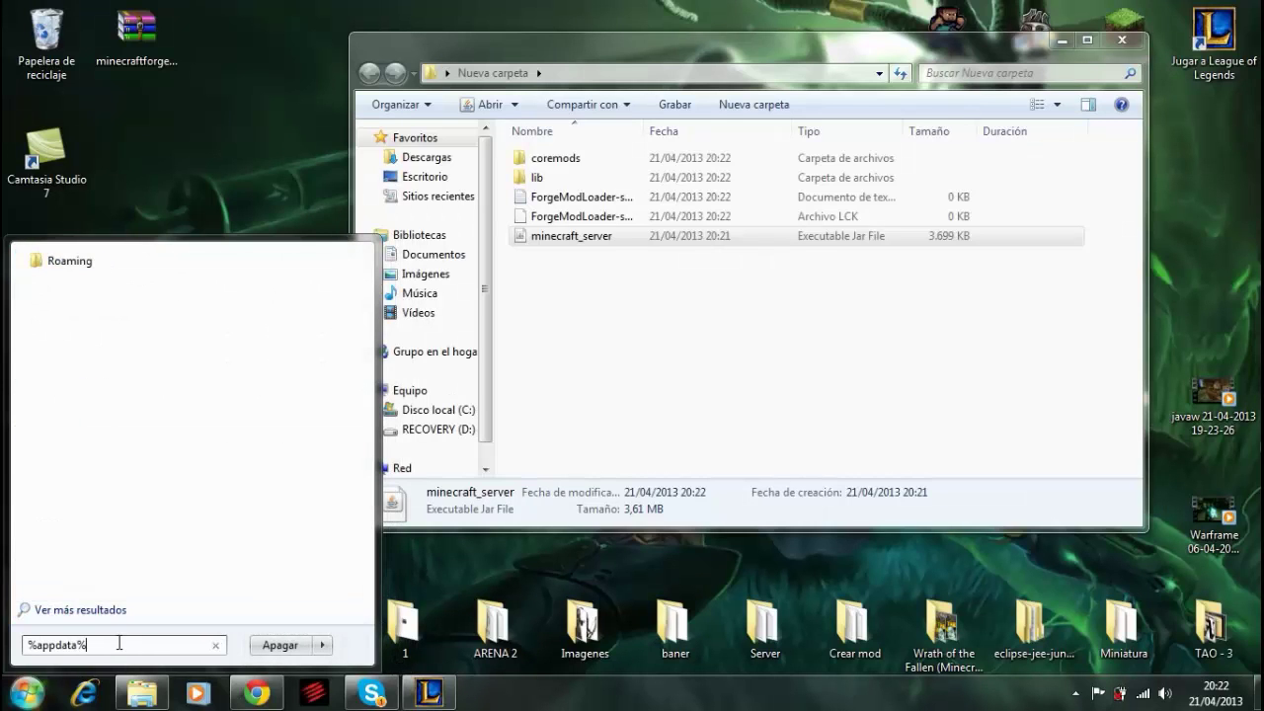
key("Return")
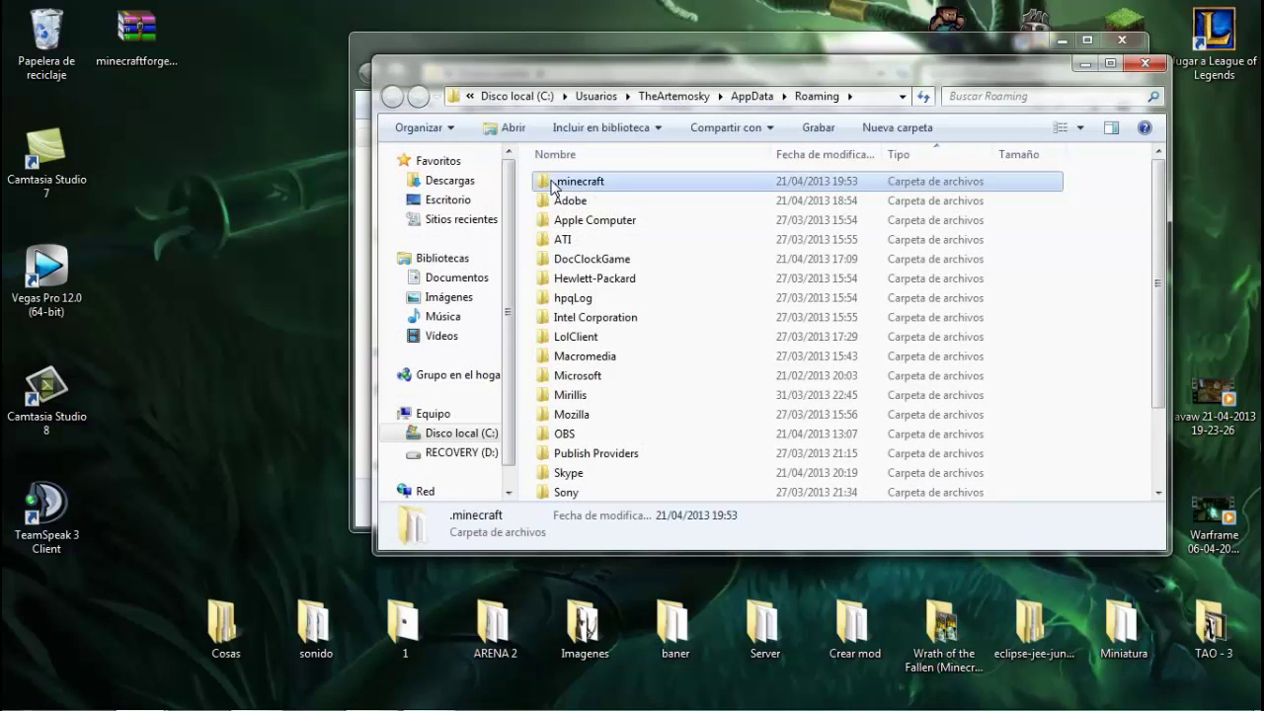
double_click(568, 181)
double_click(583, 437)
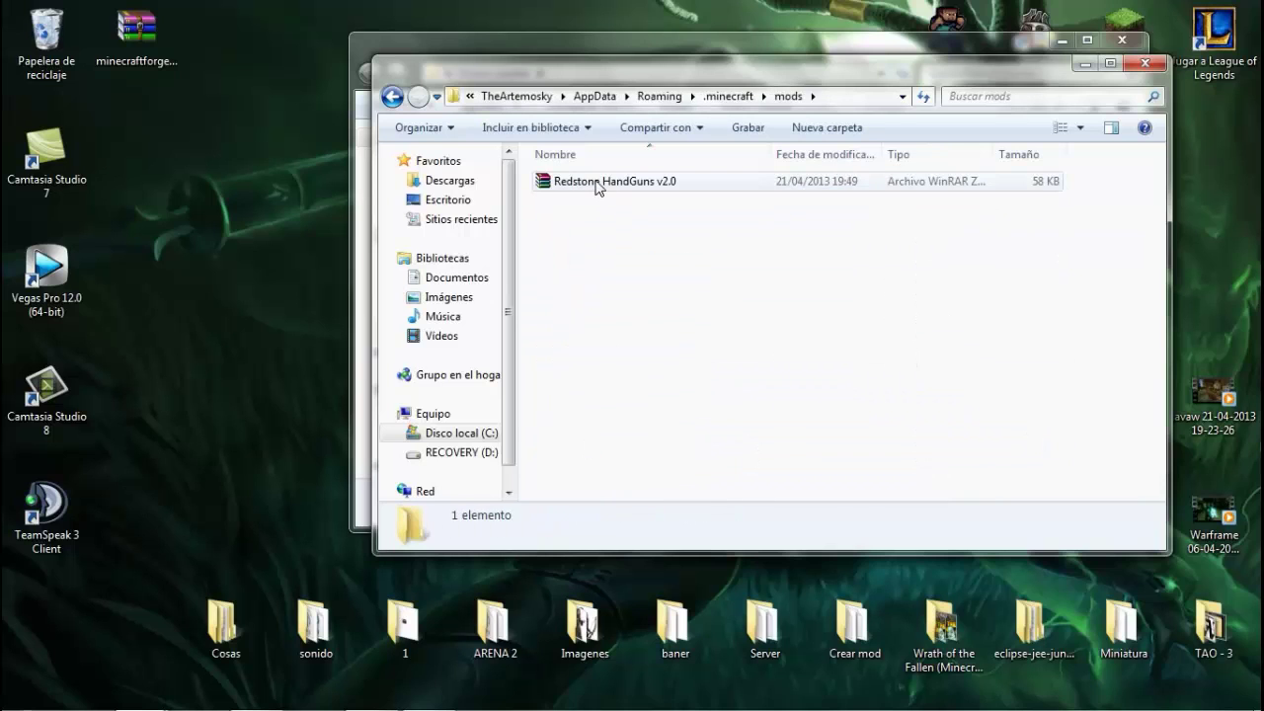
right_click(598, 181)
left_click(682, 417)
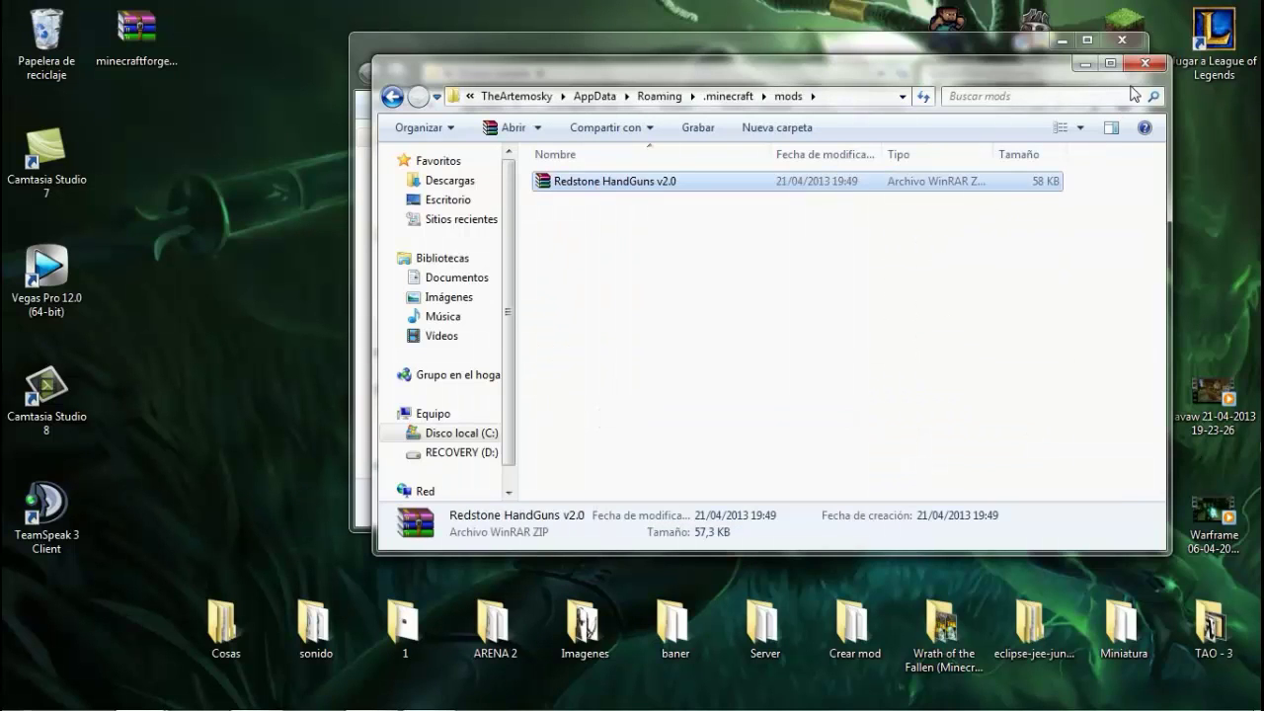
Close the .minecraft mods window and paste the Redstone HandGuns v2.0 archive into the mods folder inside the server's Nueva carpeta
left_click(1144, 63)
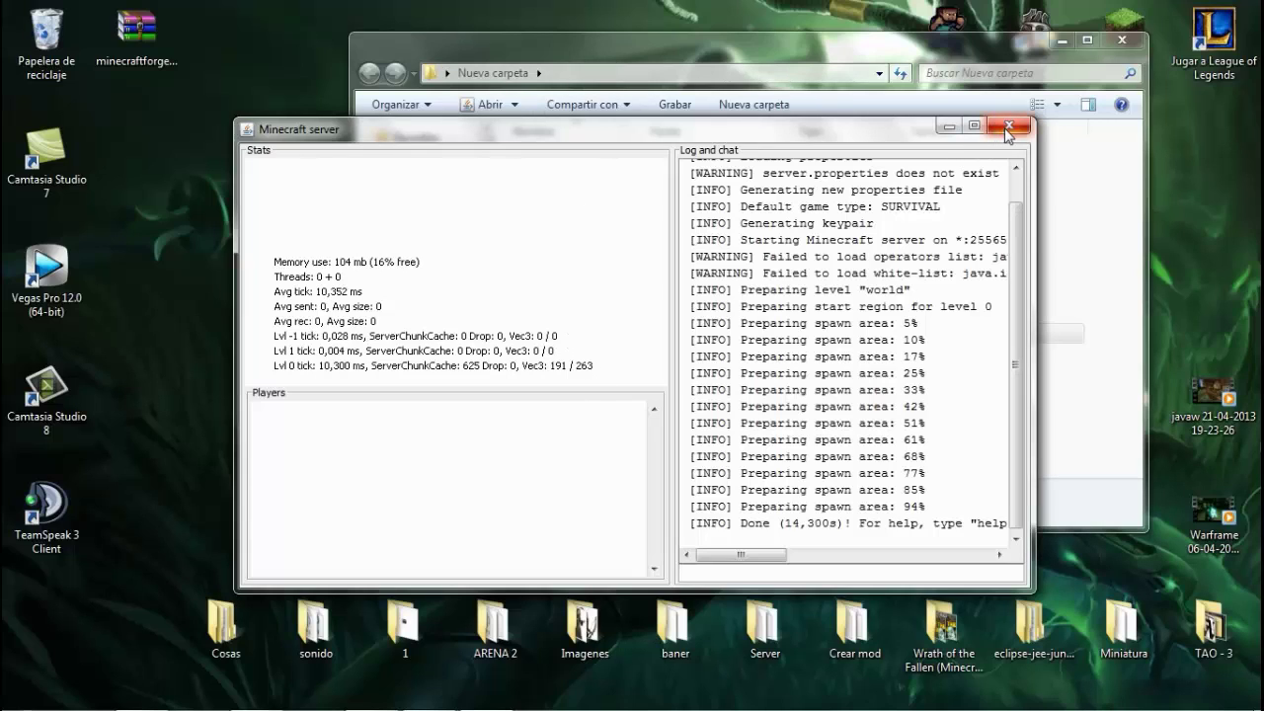
left_click(742, 58)
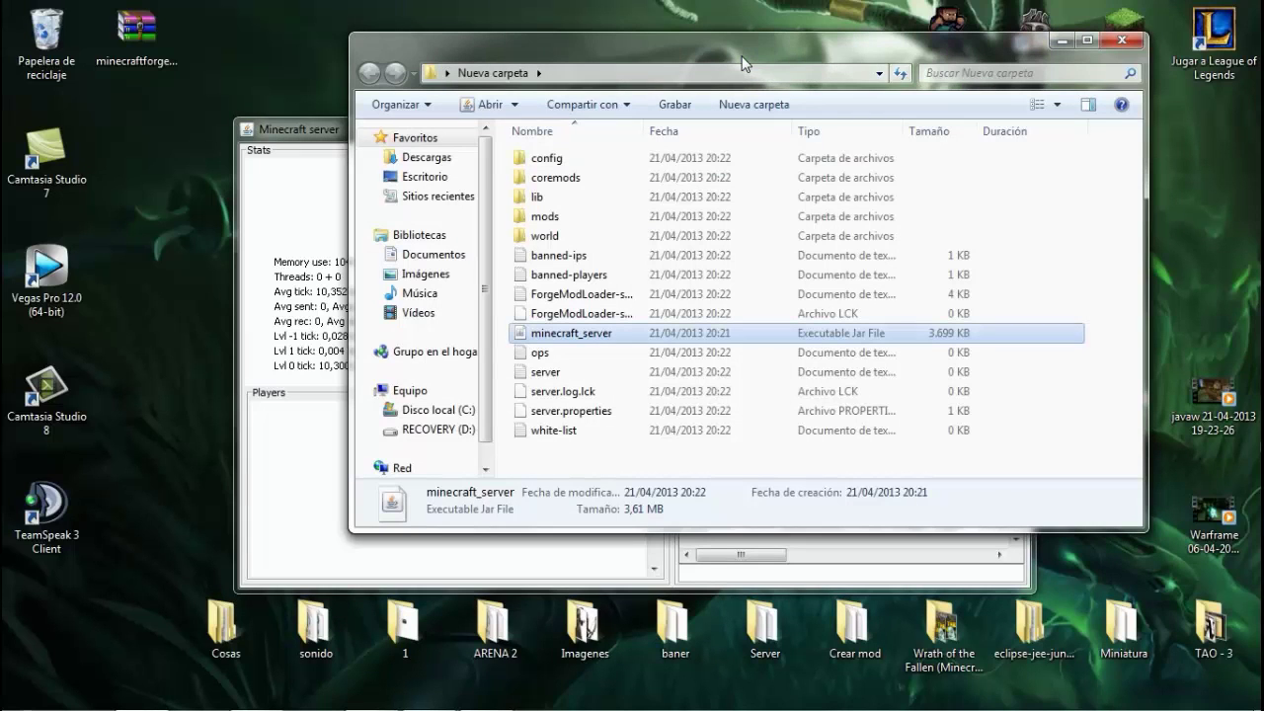
double_click(570, 219)
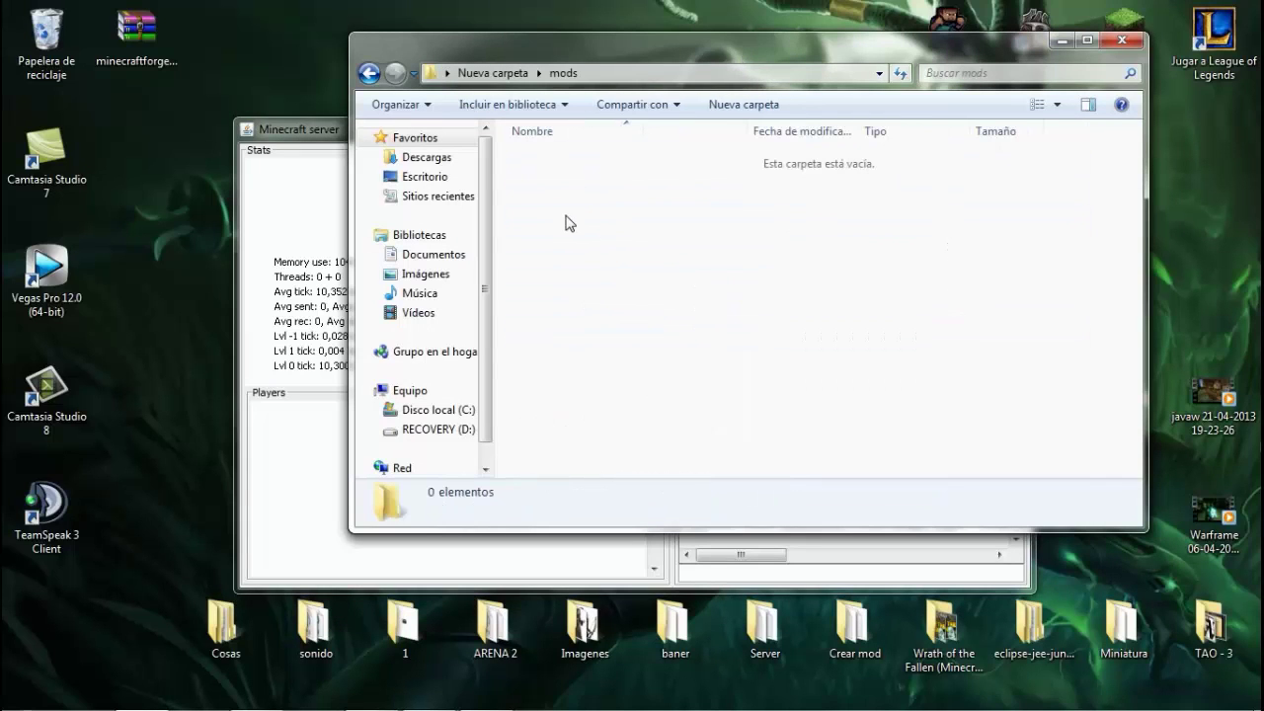
right_click(570, 223)
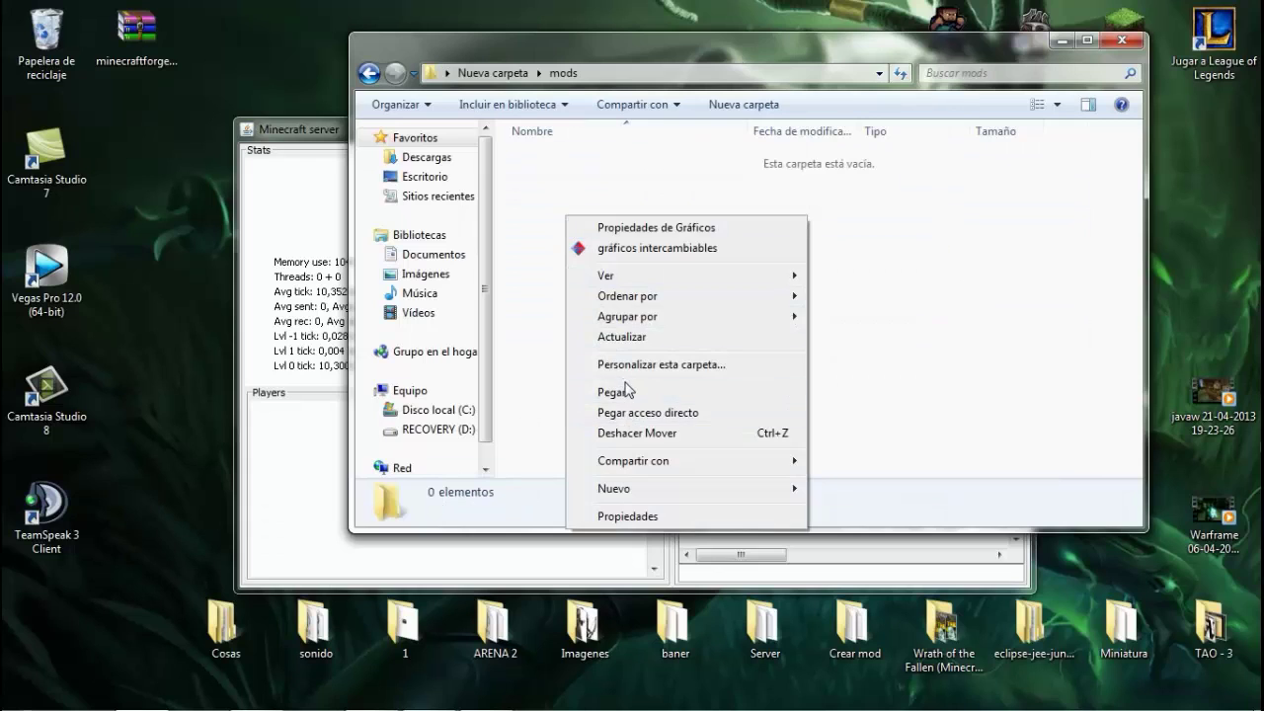
left_click(627, 392)
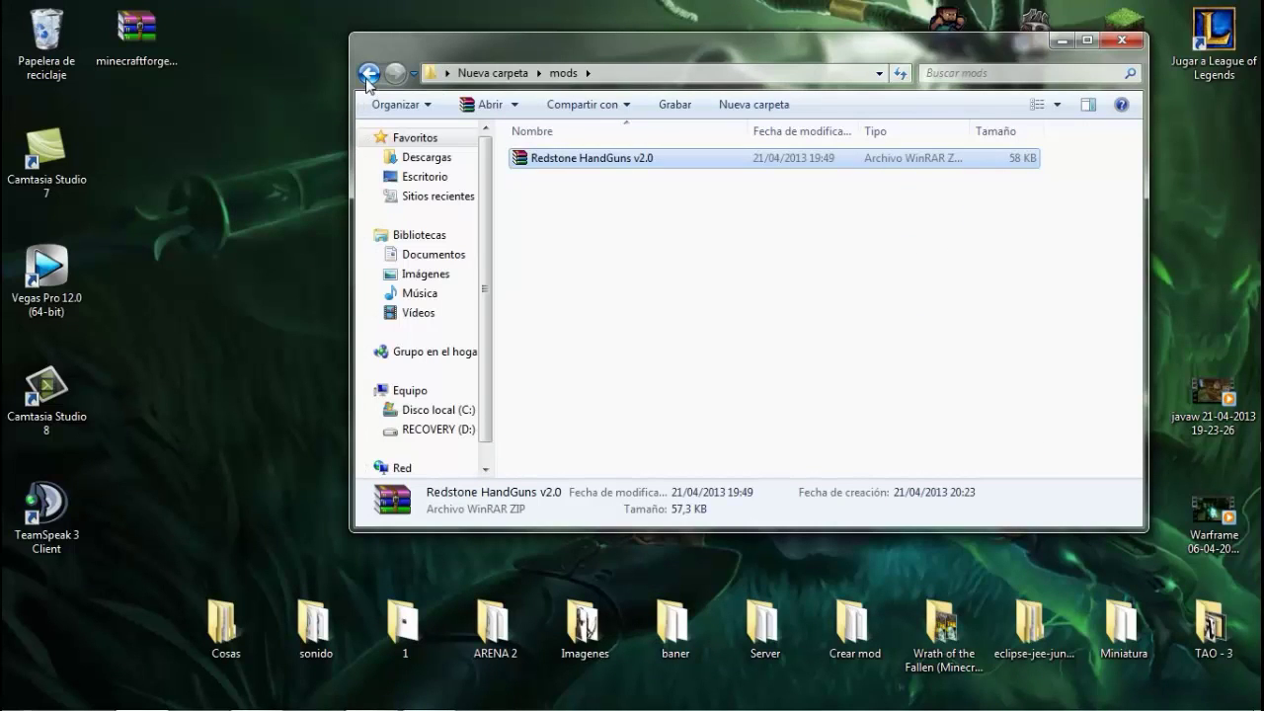
Return to Nueva carpeta, run minecraft_server again, and check the startup messages in the server log
left_click(369, 73)
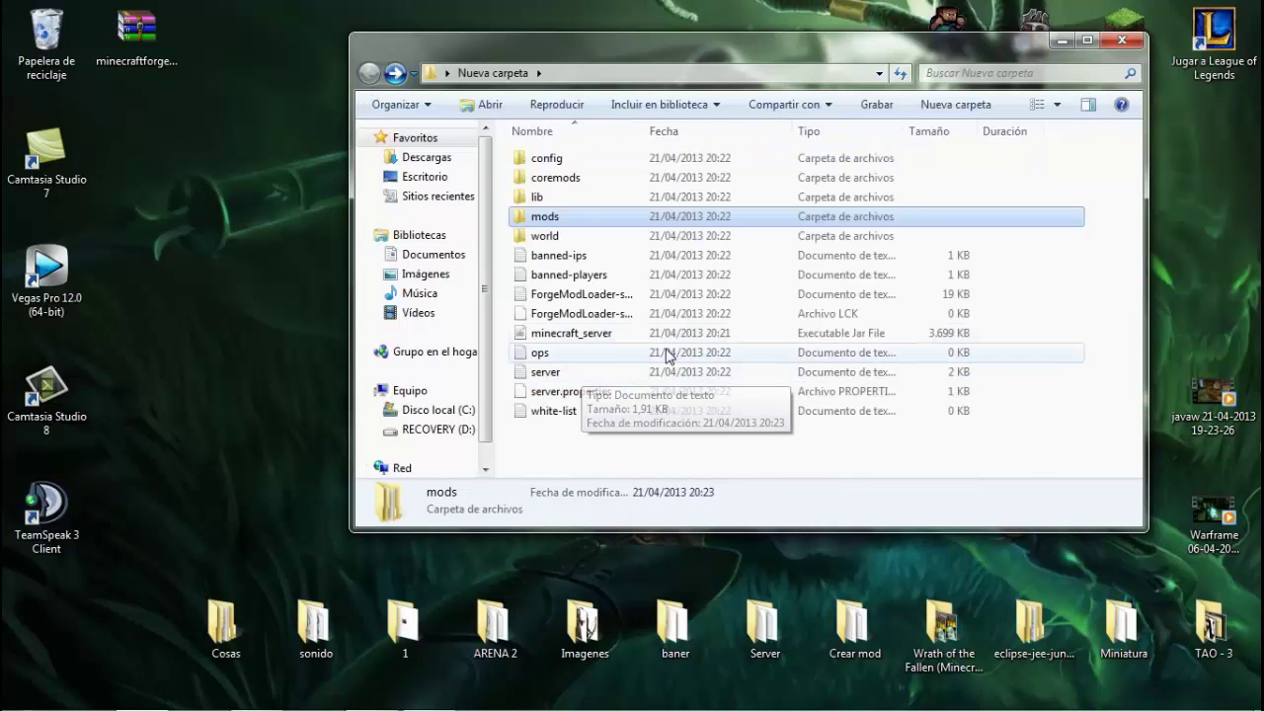
double_click(630, 333)
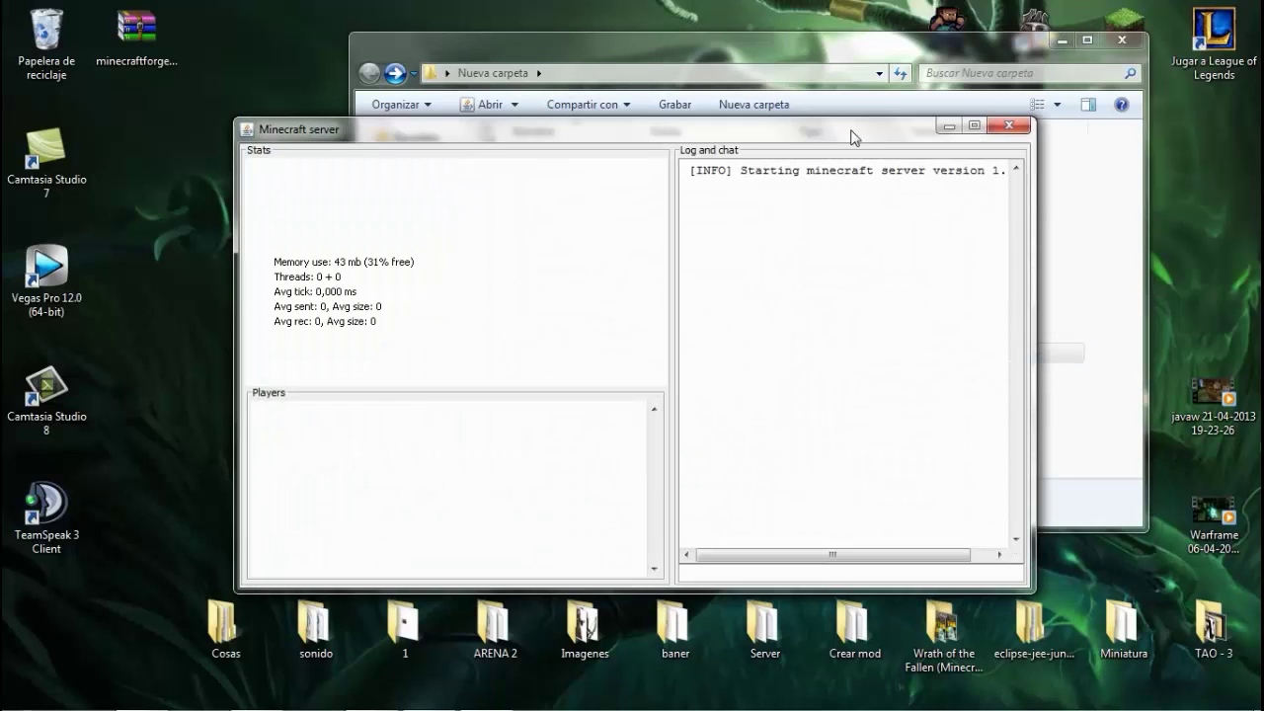
left_click_drag(855, 138, 410, 130)
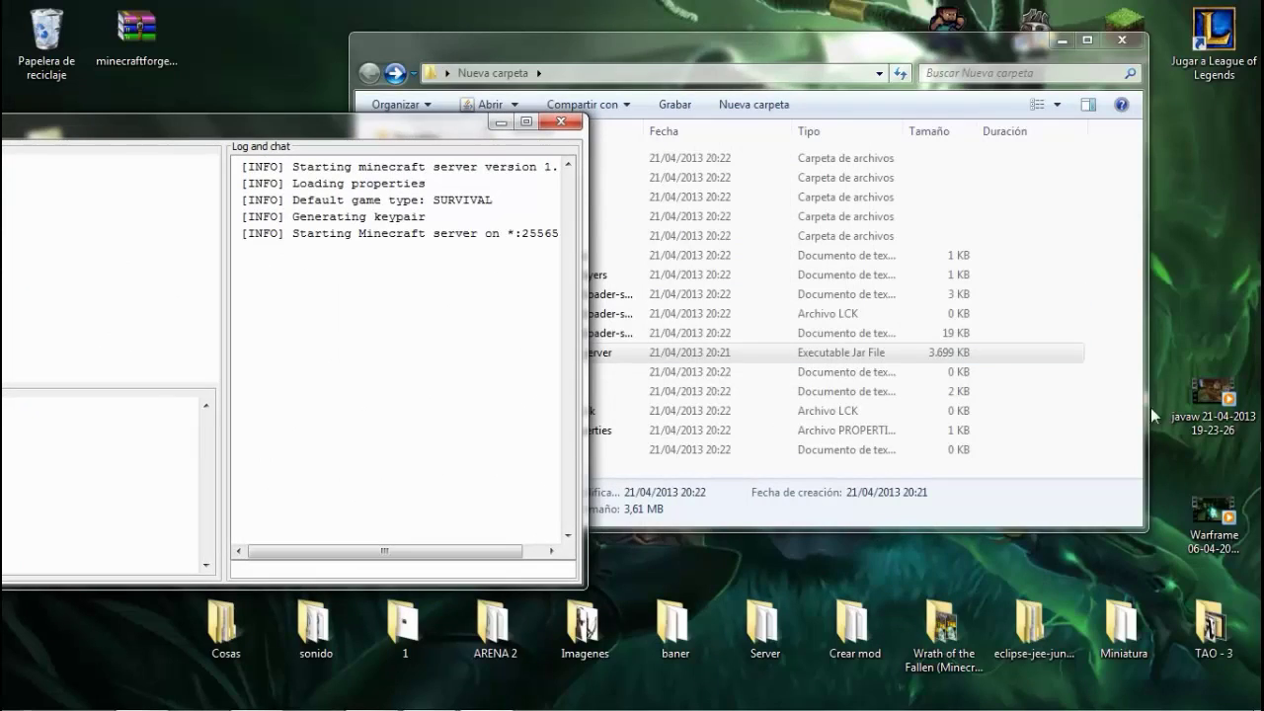
left_click(1154, 416)
left_click(855, 431)
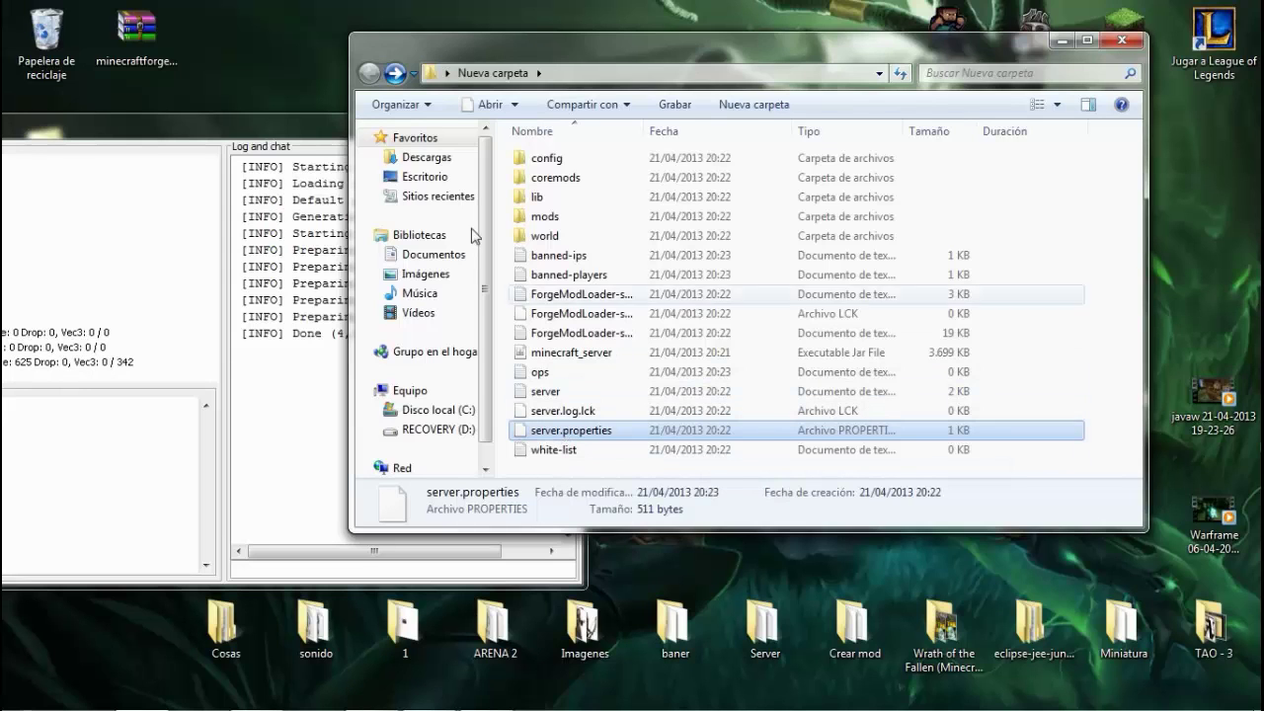
left_click_drag(336, 127, 649, 119)
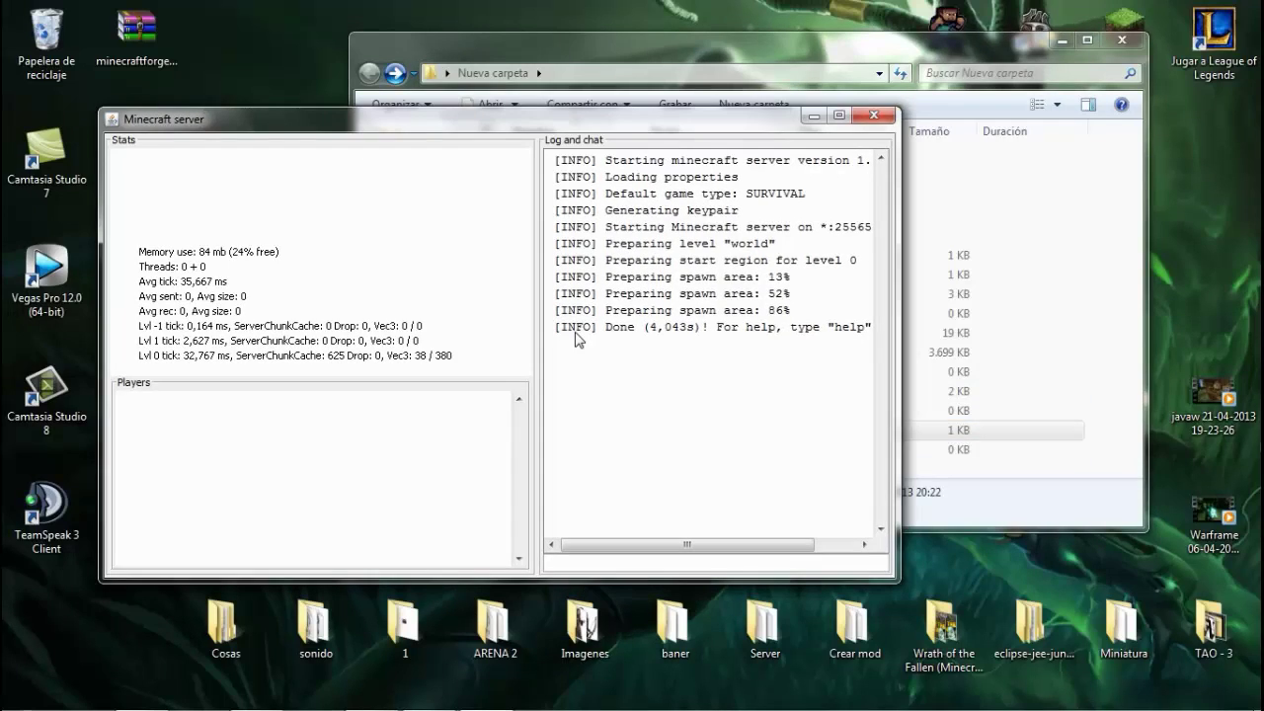
left_click_drag(575, 334, 738, 333)
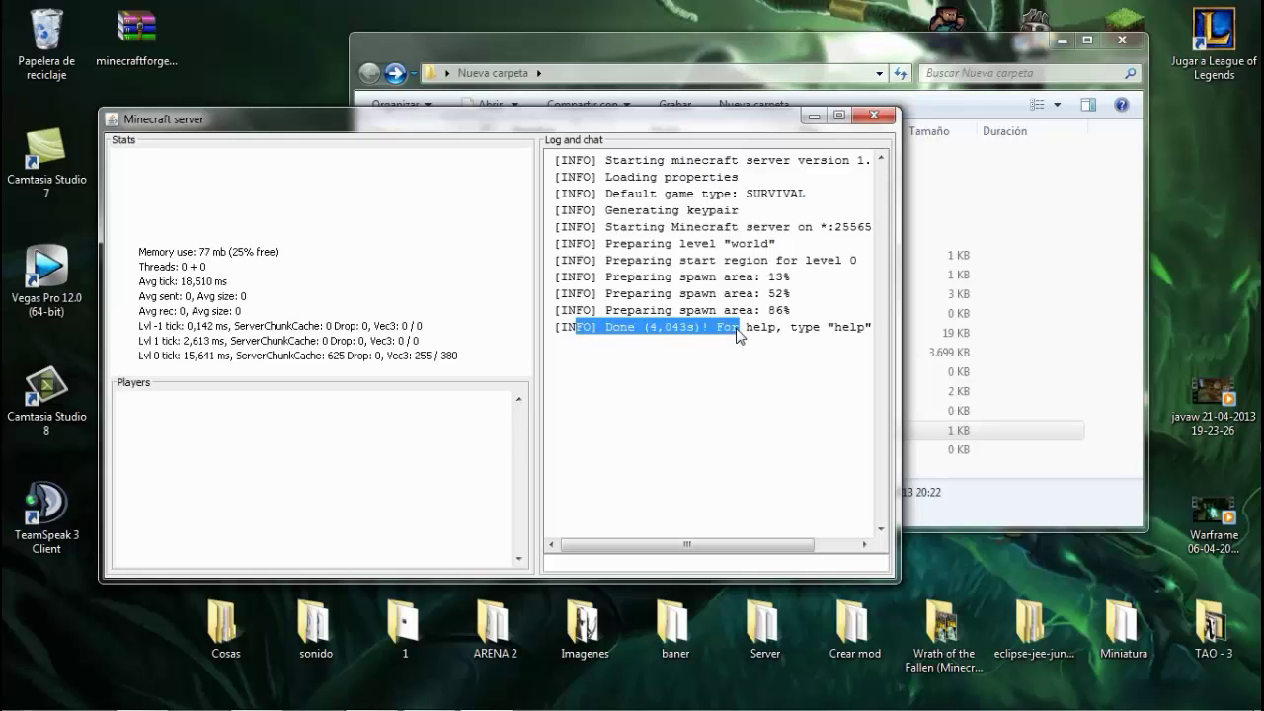